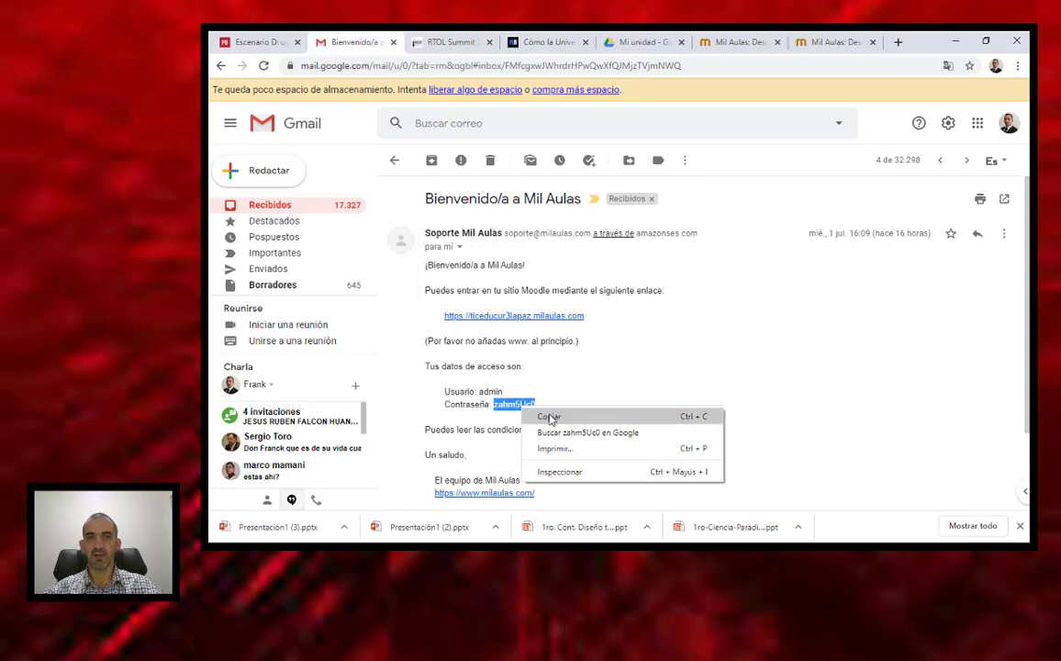
Copy the account password from the Mil Aulas welcome e-mail, open the linked Moodle site, and look over its front page
click(542, 416)
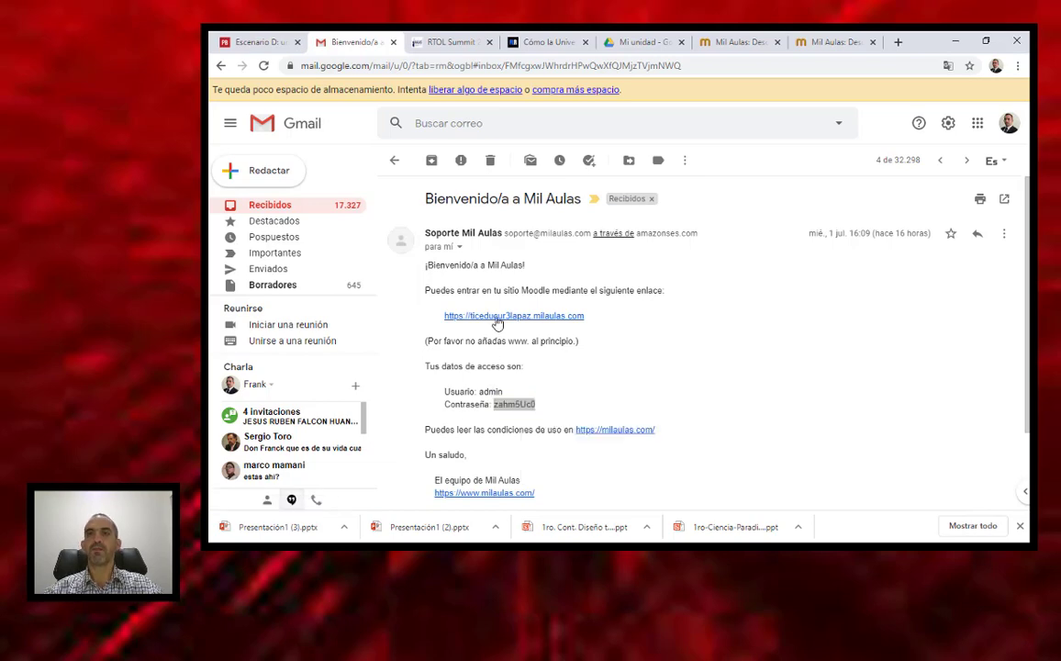
click(497, 317)
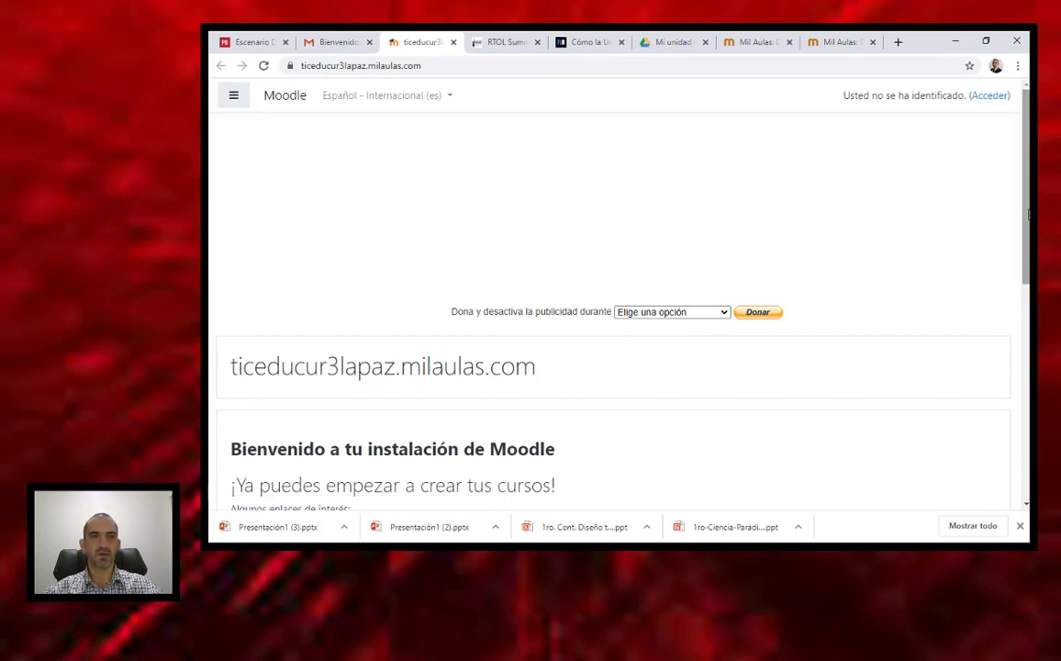
drag(1026, 219, 1027, 263)
drag(1026, 312, 1026, 367)
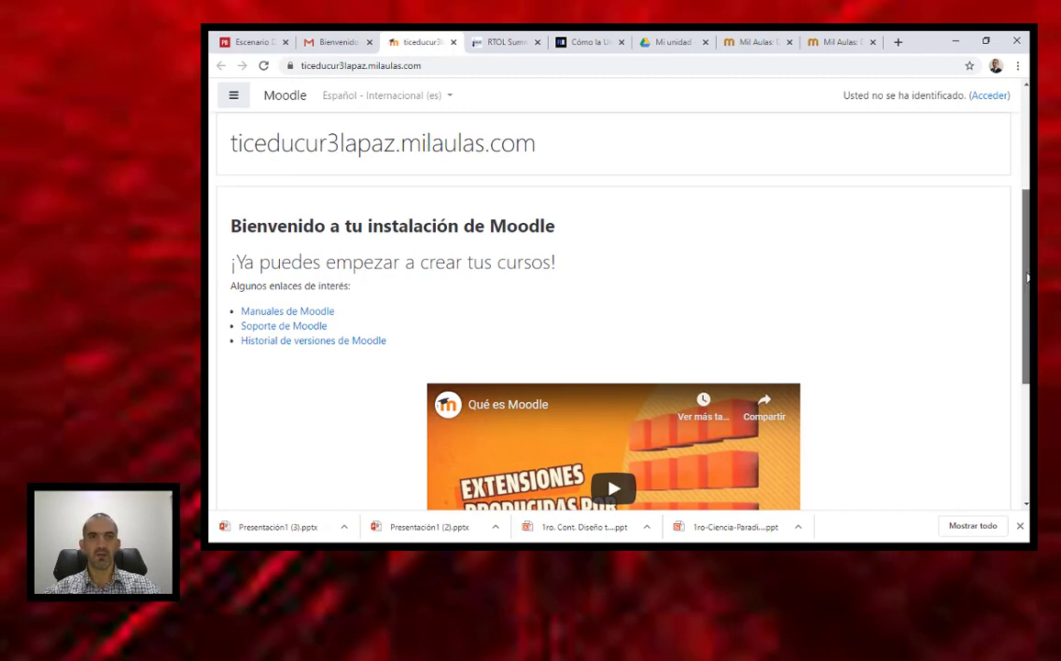
scroll(826, 251, down, 3)
scroll(548, 200, down, 2)
scroll(548, 267, up, 6)
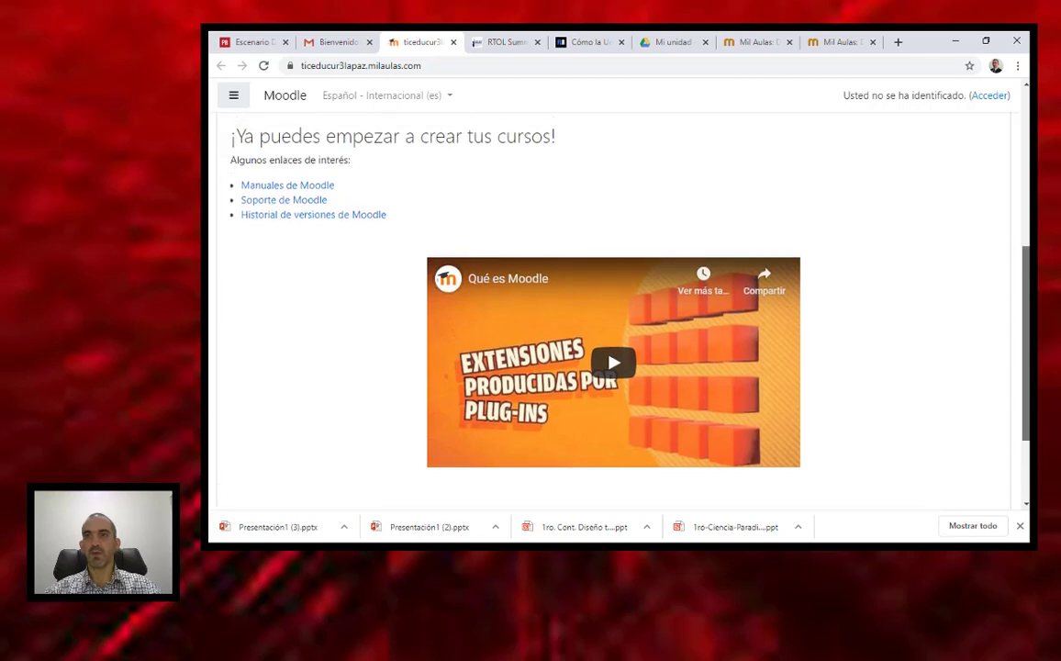
scroll(841, 257, up, 3)
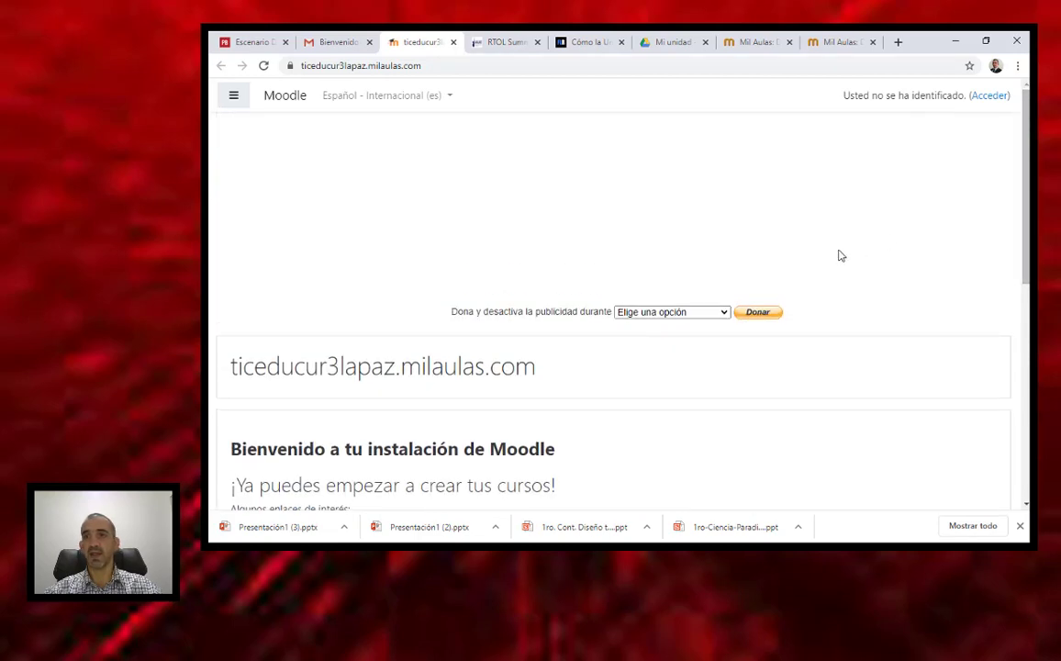
Log in to the Moodle site as admin with the copied account password and save the credentials in the browser
click(990, 99)
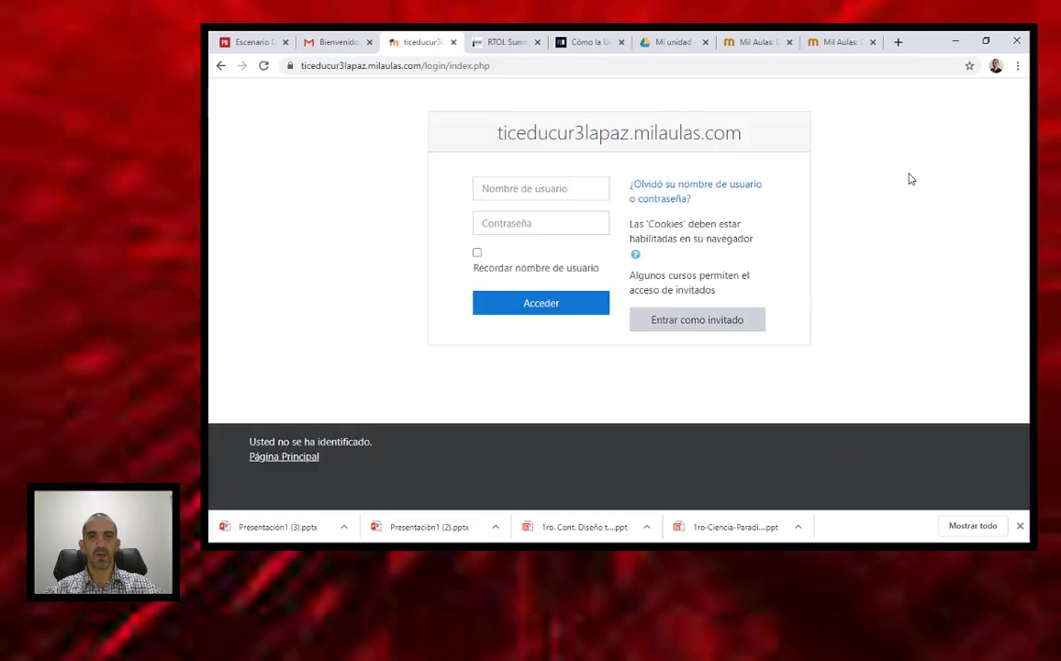
click(496, 225)
key(ctrl+v)
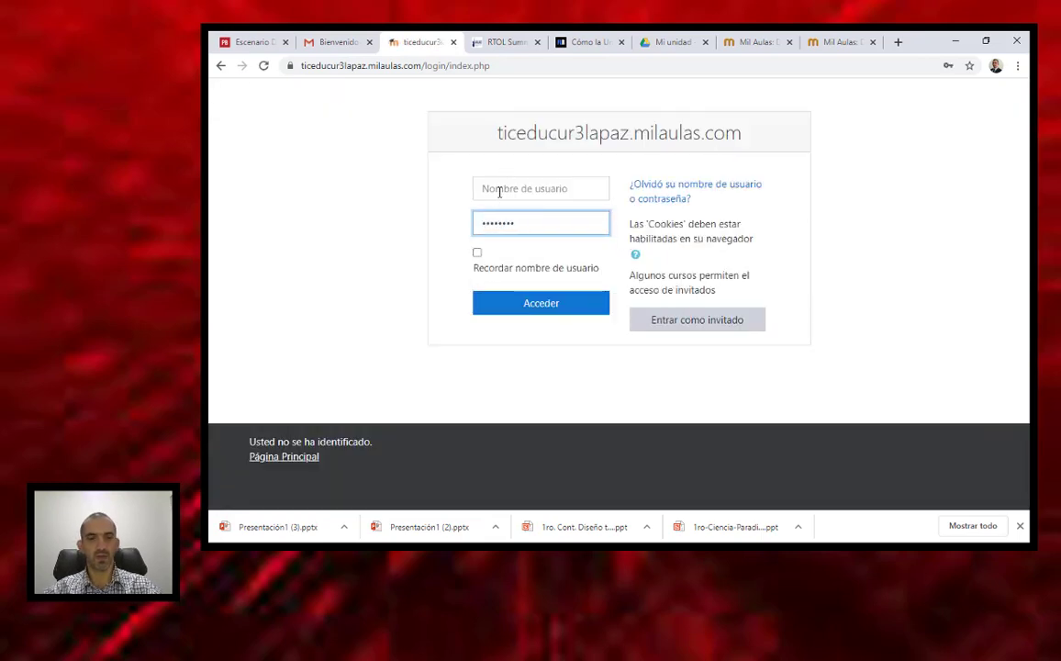
click(499, 191)
text(admin)
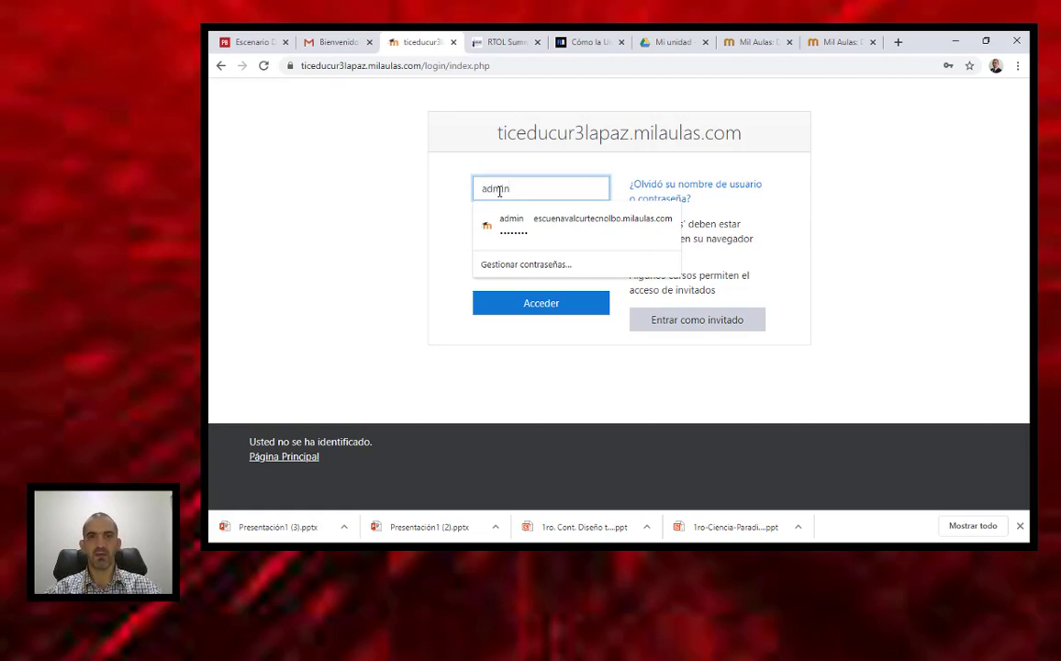
click(545, 304)
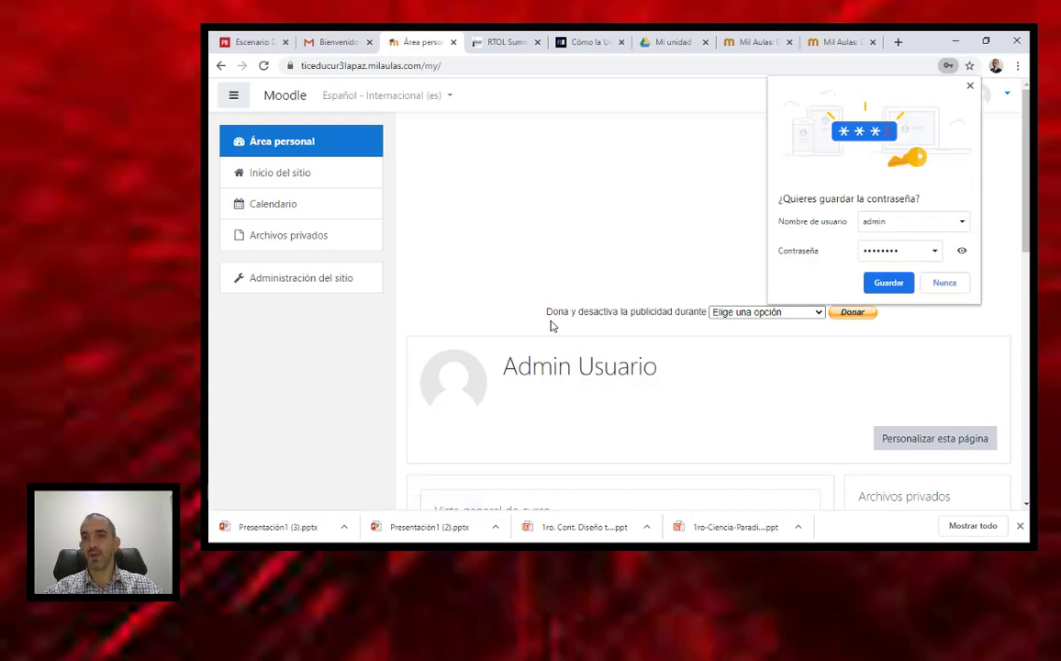
click(889, 288)
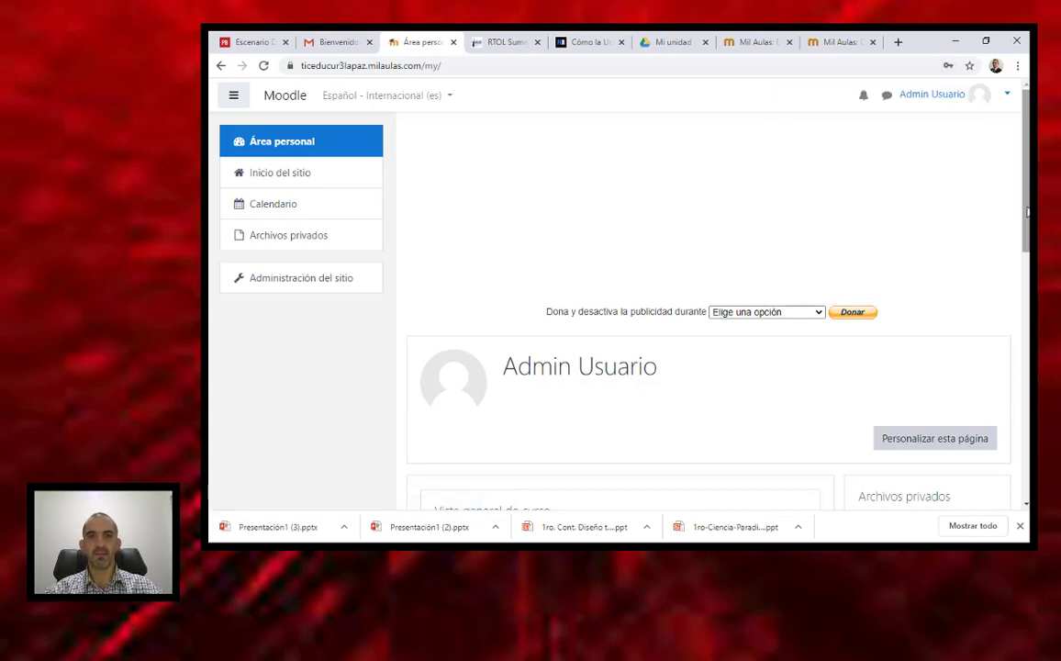
Go from the personal area to the site home page and dismiss the welcome tour
scroll(1014, 239, down, 4)
scroll(1026, 239, up, 4)
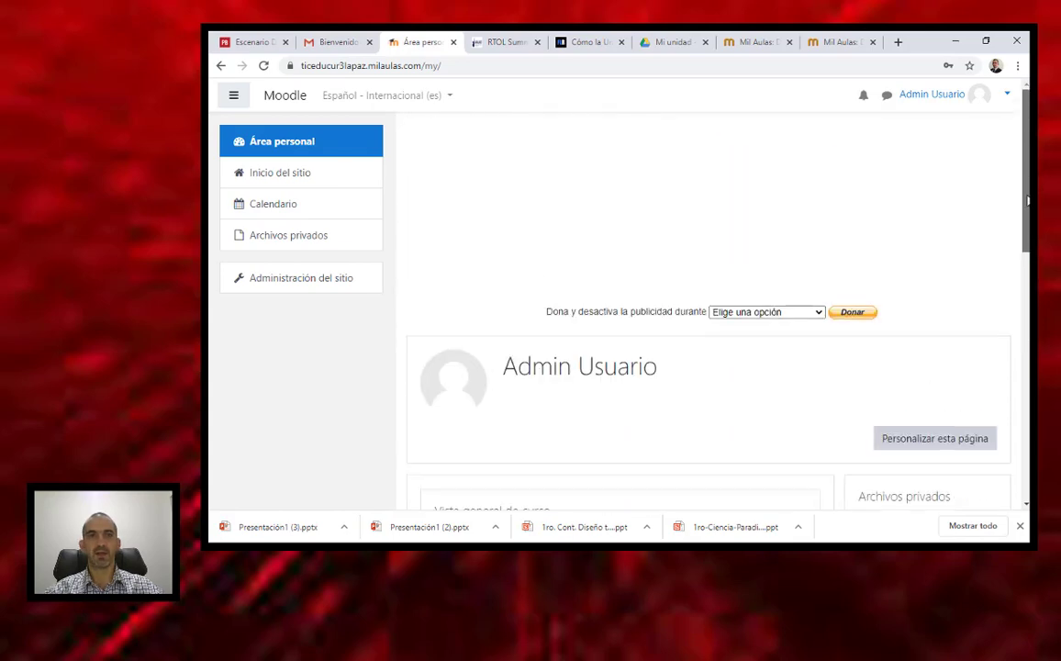
mouse_move(1028, 183)
mouse_down()
mouse_move(1017, 477)
mouse_move(924, 326)
mouse_move(1024, 266)
mouse_move(1025, 240)
mouse_move(1025, 274)
mouse_move(1025, 206)
mouse_up()
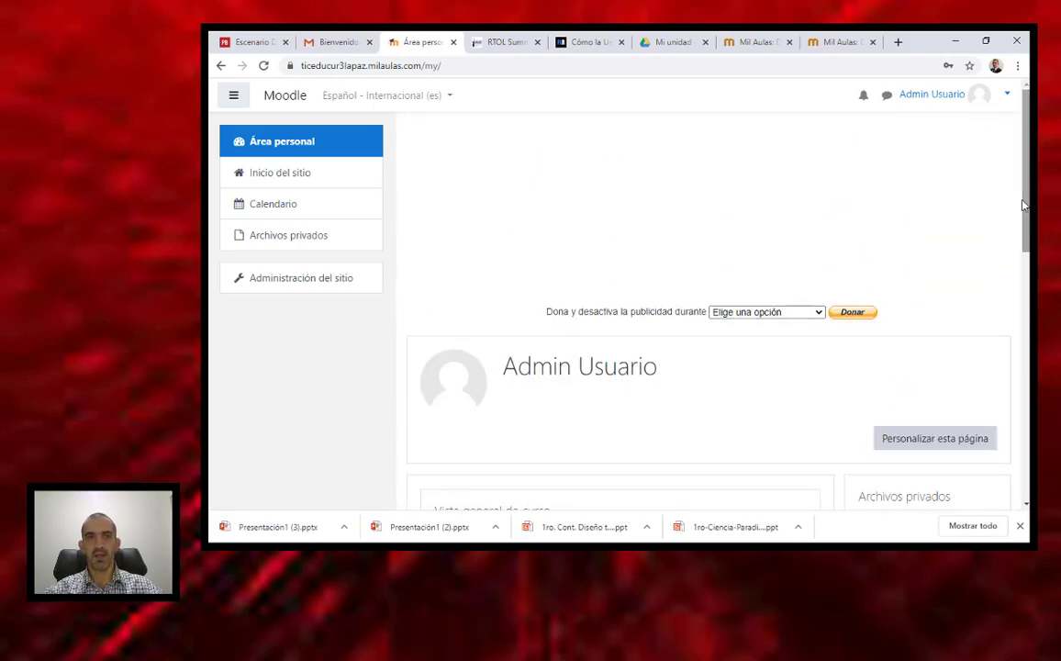
click(268, 175)
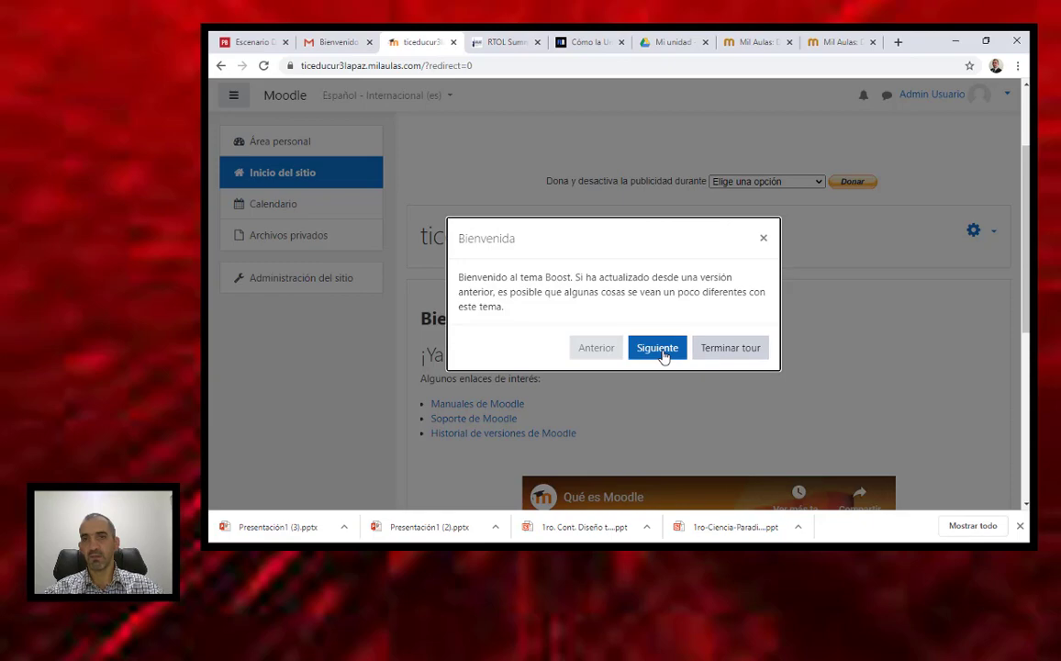
click(764, 239)
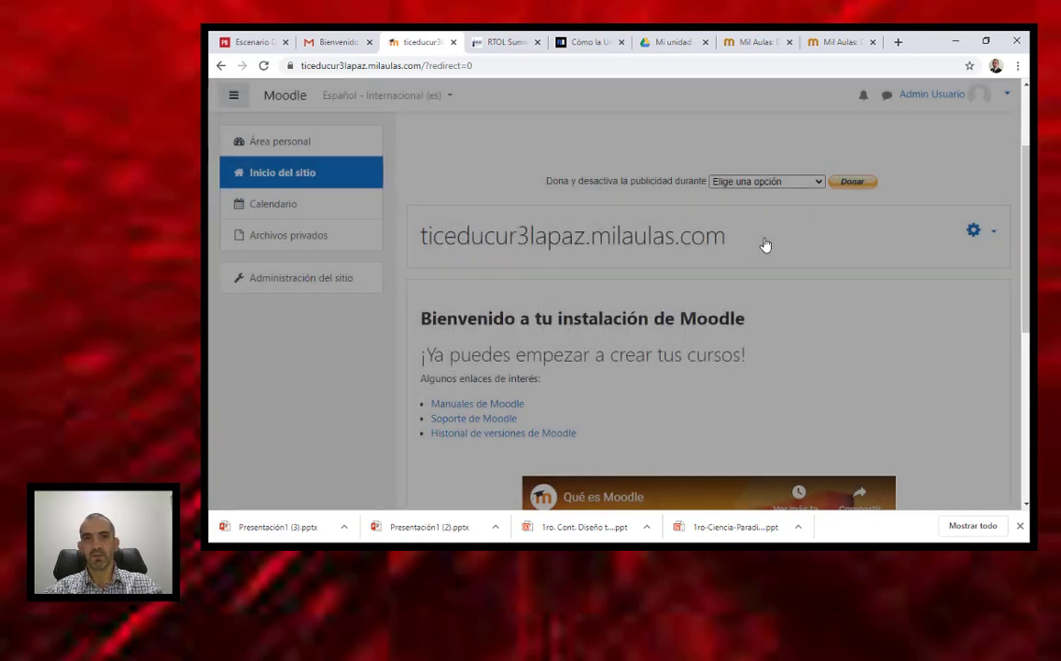
Turn on editing for the site home page
scroll(1027, 250, down, 1)
mouse_move(1027, 250)
mouse_down()
mouse_move(1023, 367)
mouse_move(1028, 217)
mouse_move(1027, 360)
mouse_move(1027, 231)
mouse_move(1027, 243)
mouse_up()
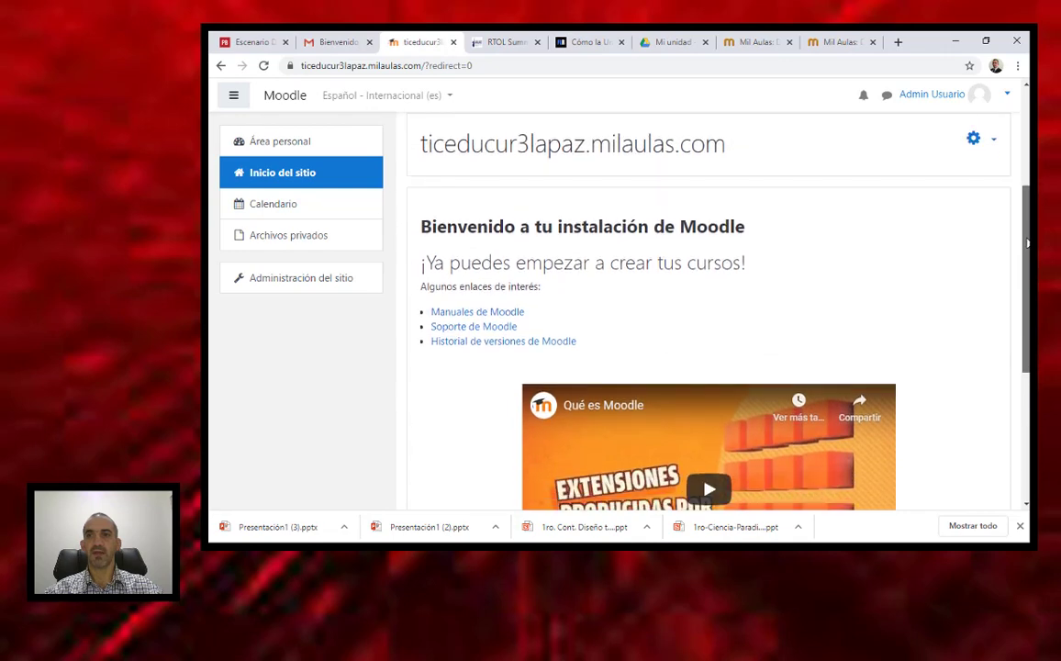
click(990, 142)
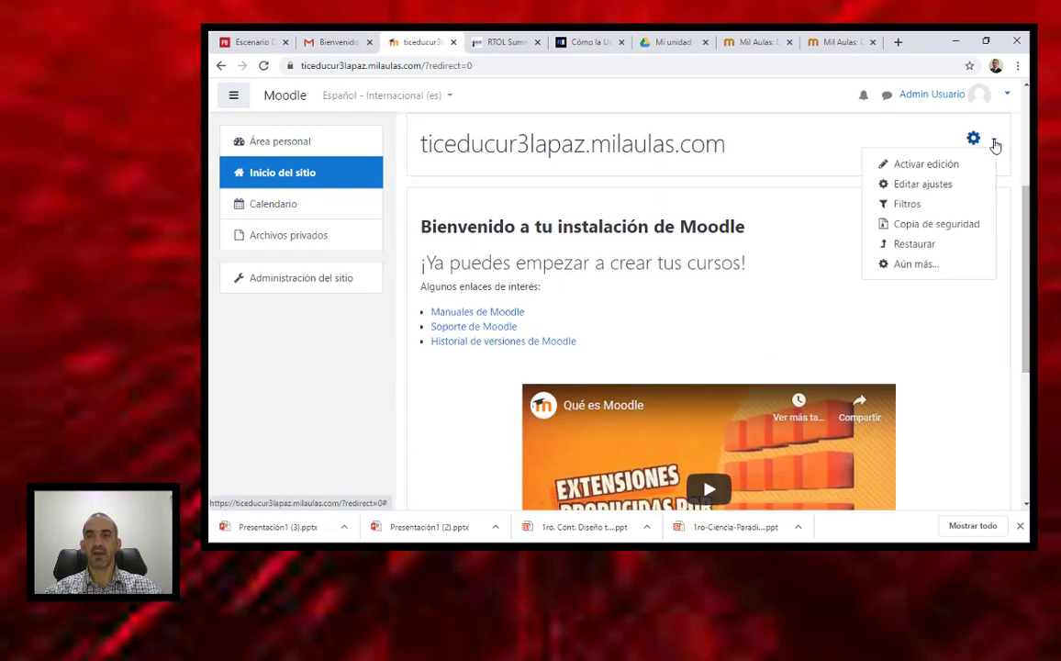
click(925, 164)
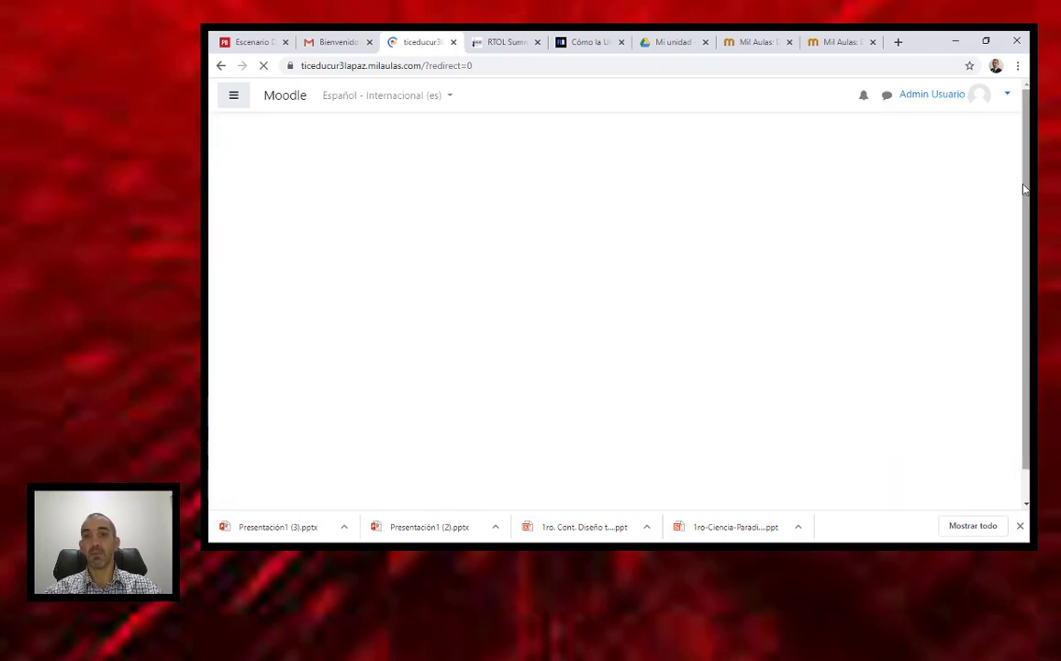
Open the edit form of the site summary under the video, review its fields, and return to the site home
drag(1027, 190, 1012, 384)
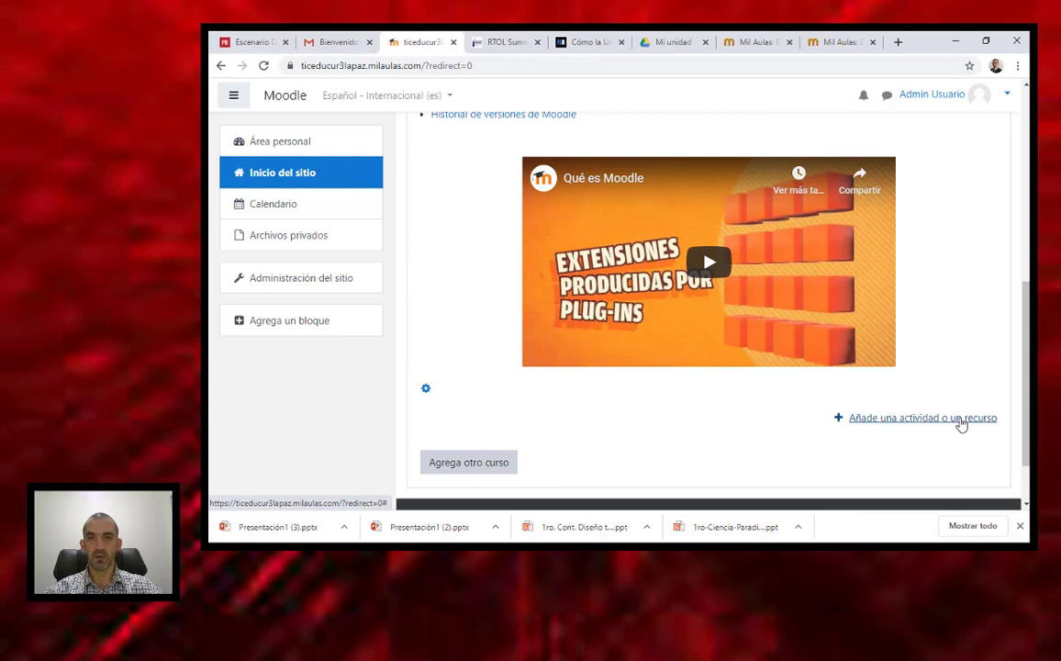
click(461, 470)
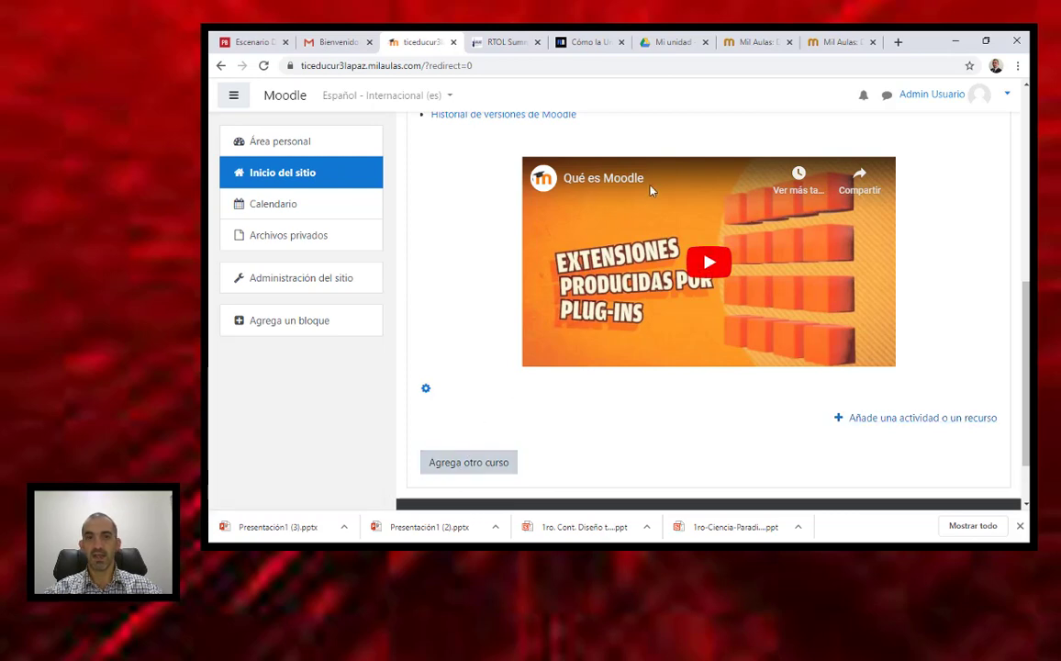
click(426, 390)
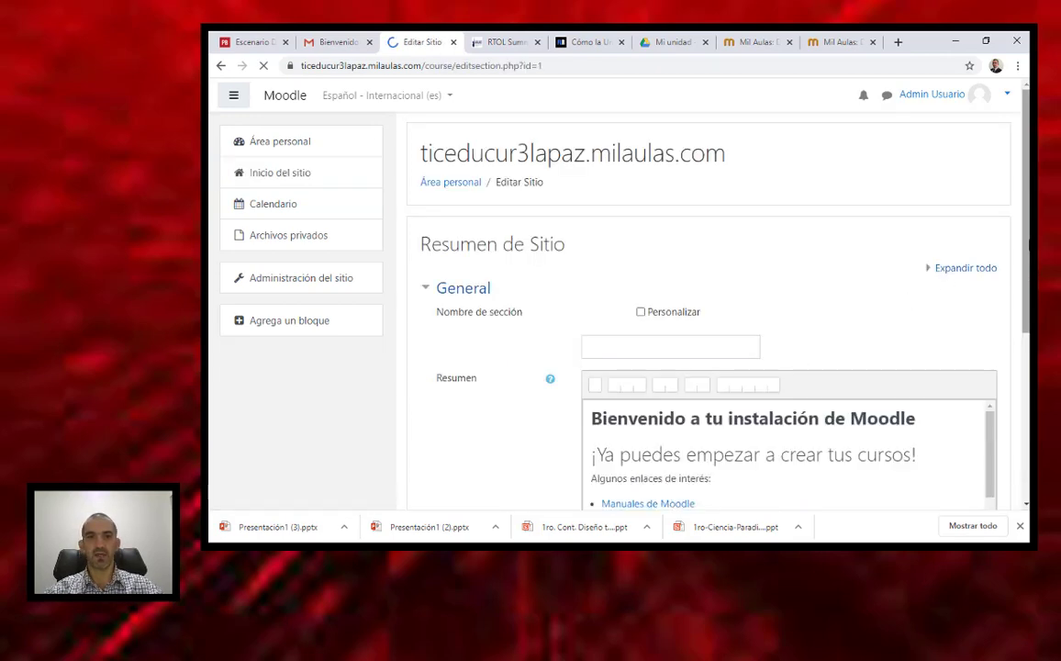
scroll(1022, 307, down, 2)
scroll(1022, 307, down, 3)
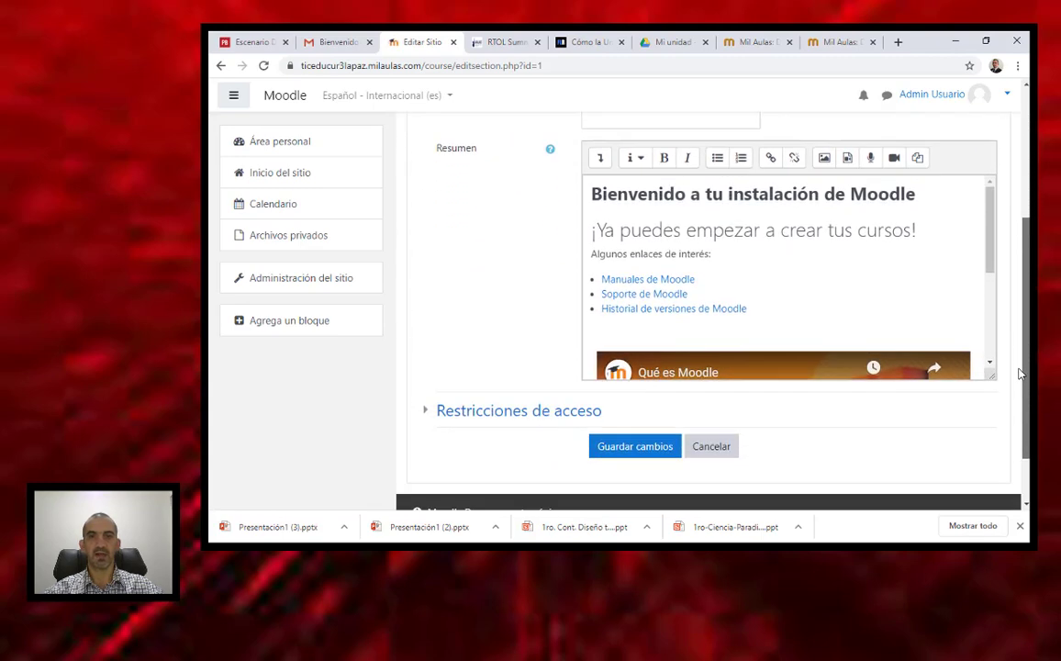
scroll(1000, 255, up, 5)
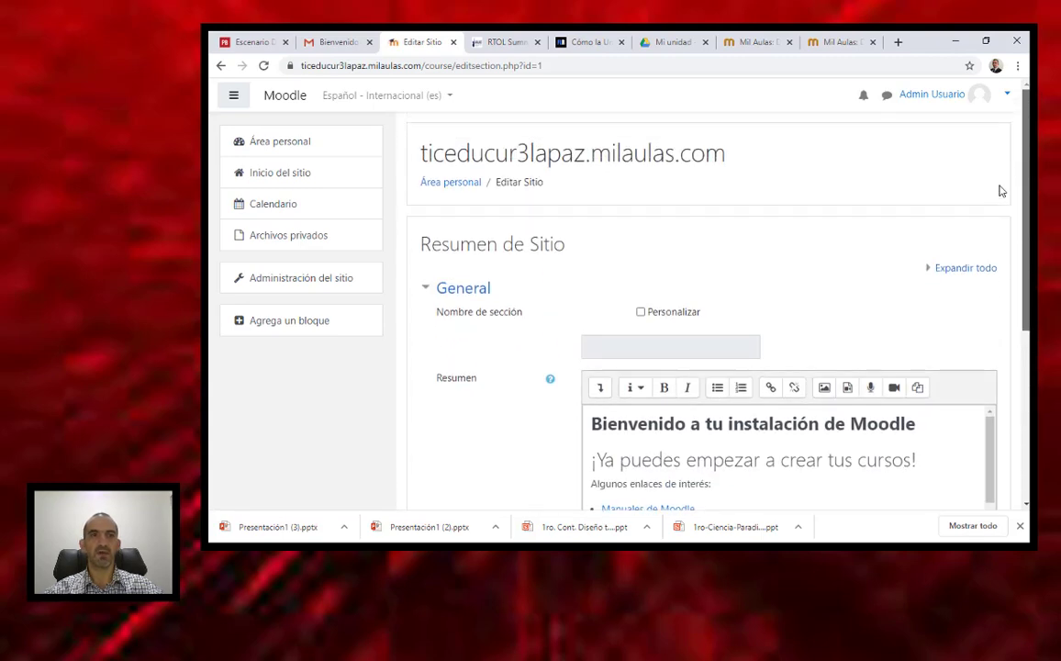
click(266, 173)
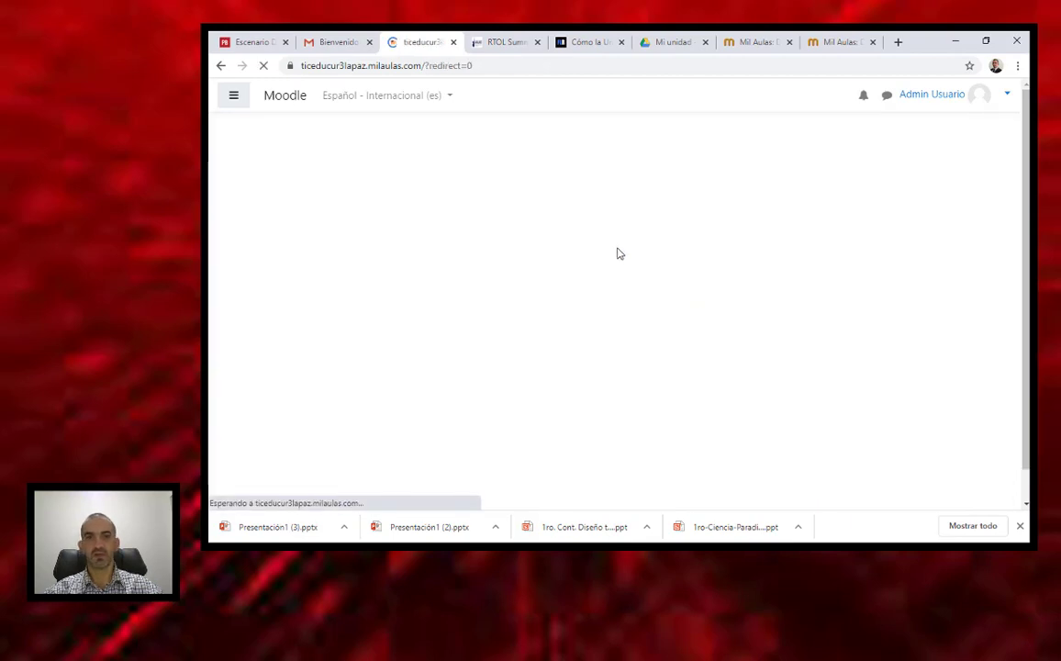
Open the site summary for editing and delete all of its default welcome text, links and video
scroll(1026, 257, down, 5)
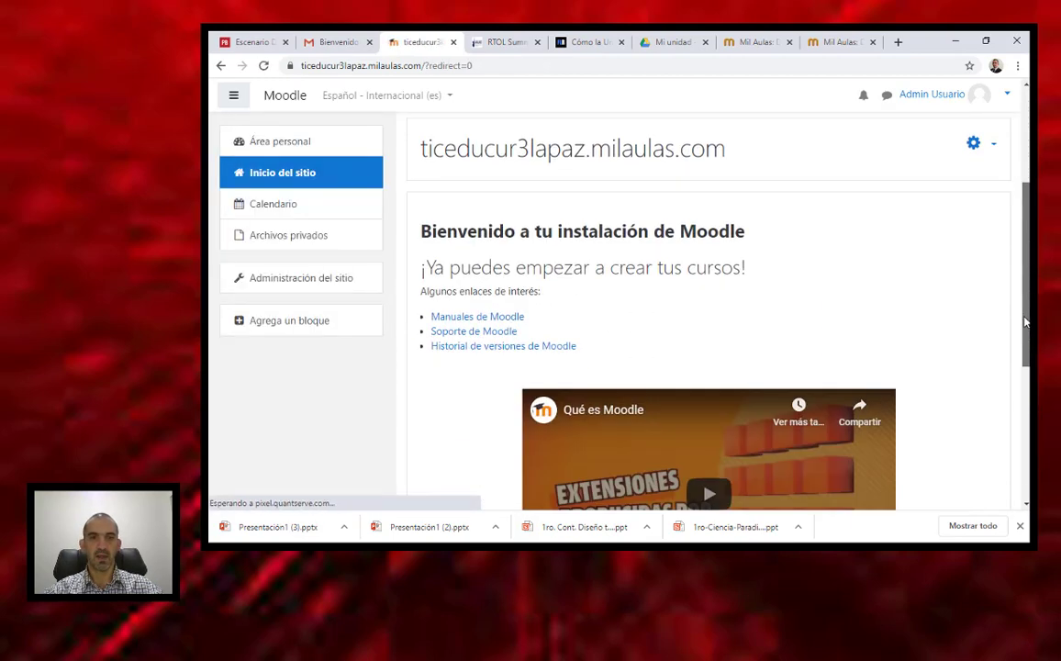
scroll(450, 466, down, 1)
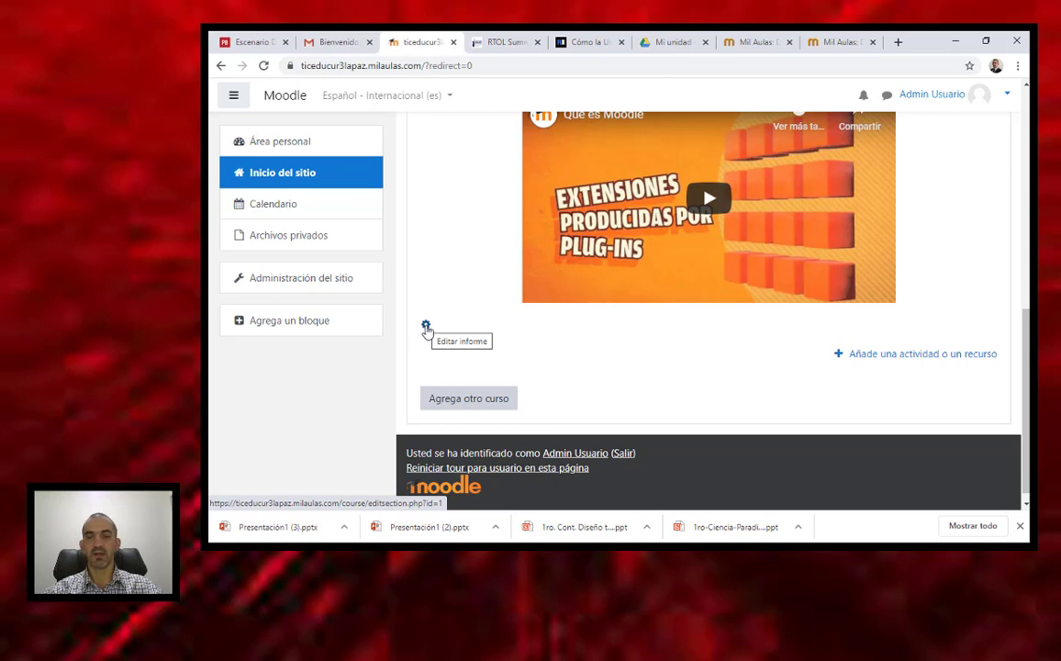
click(426, 327)
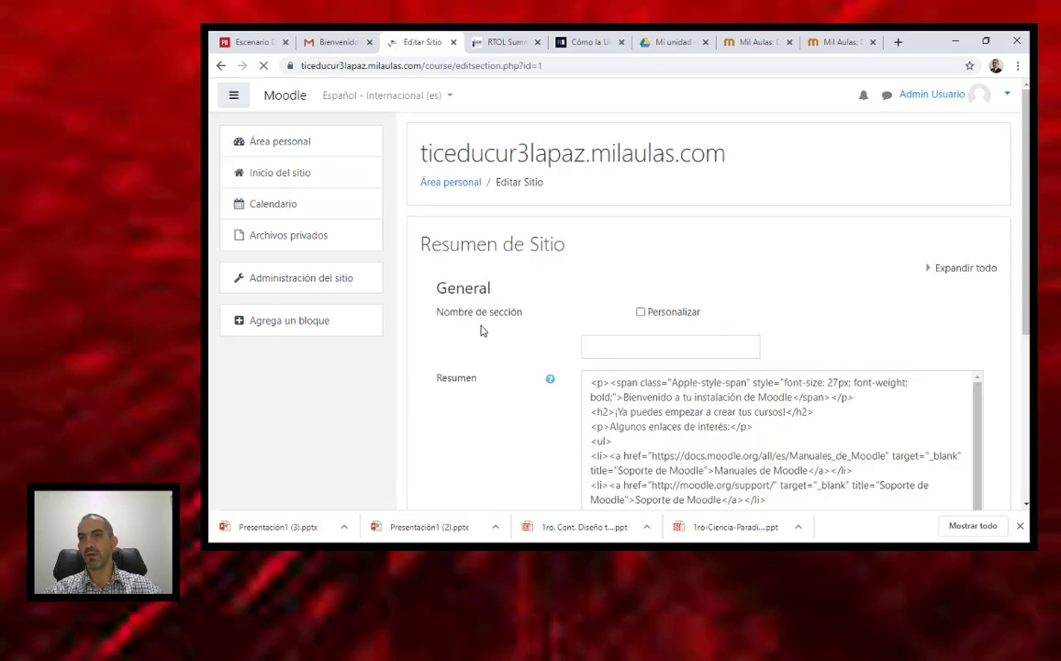
scroll(1023, 305, down, 1)
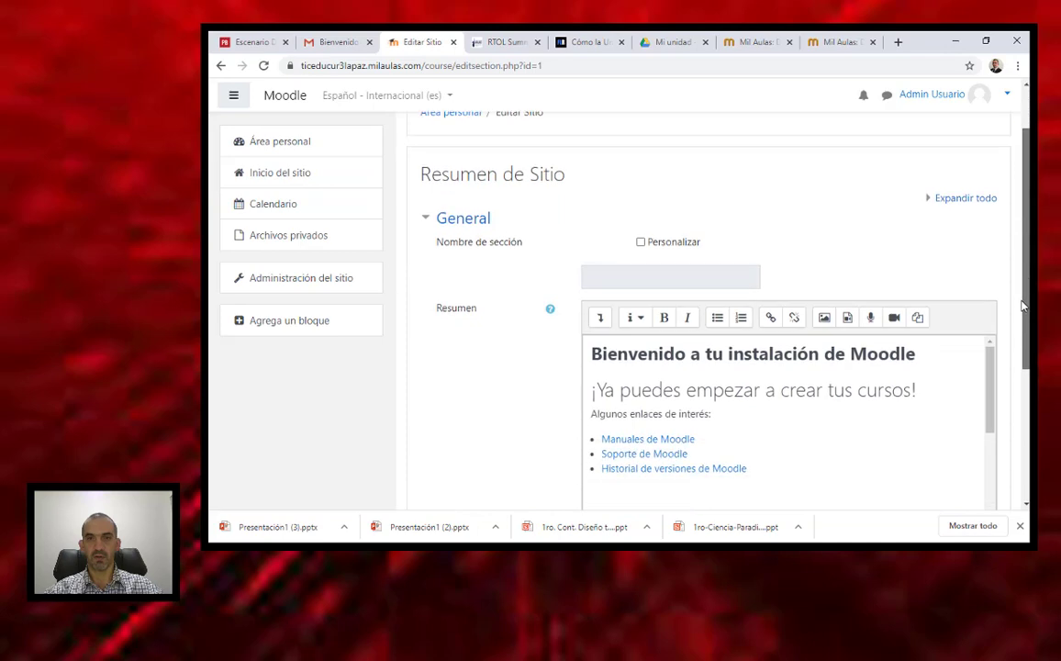
scroll(1023, 306, down, 1)
click(595, 292)
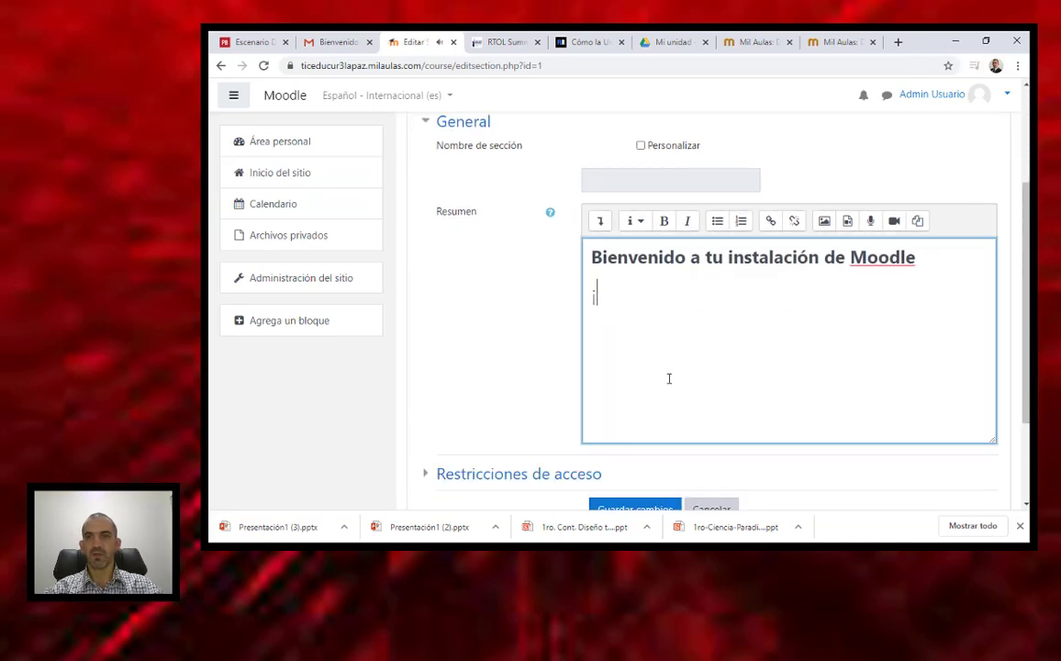
key(BackSpace)
key(BackSpace)
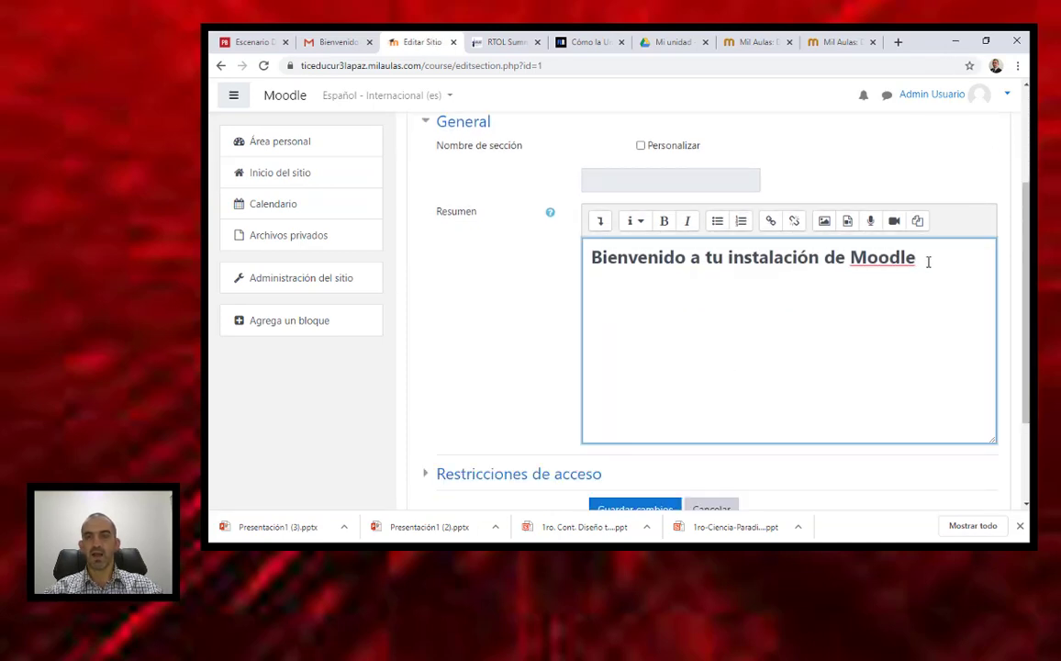
drag(923, 260, 587, 266)
key(BackSpace)
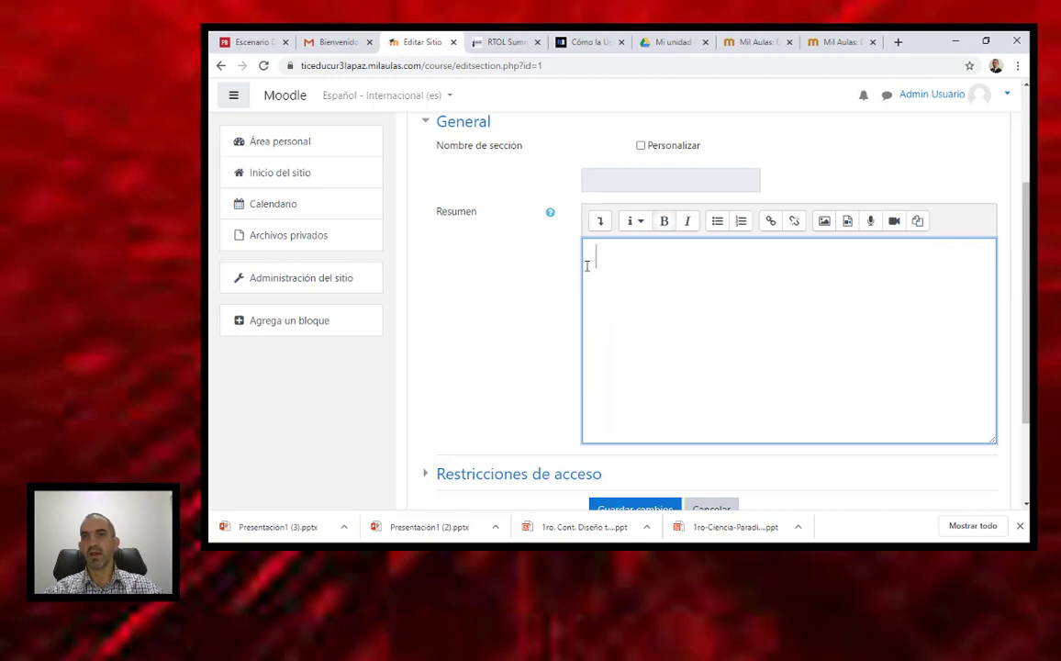
Start inserting an image in the site summary and choose Moodle para profesores.png from the Imágenes folder for upload
click(823, 222)
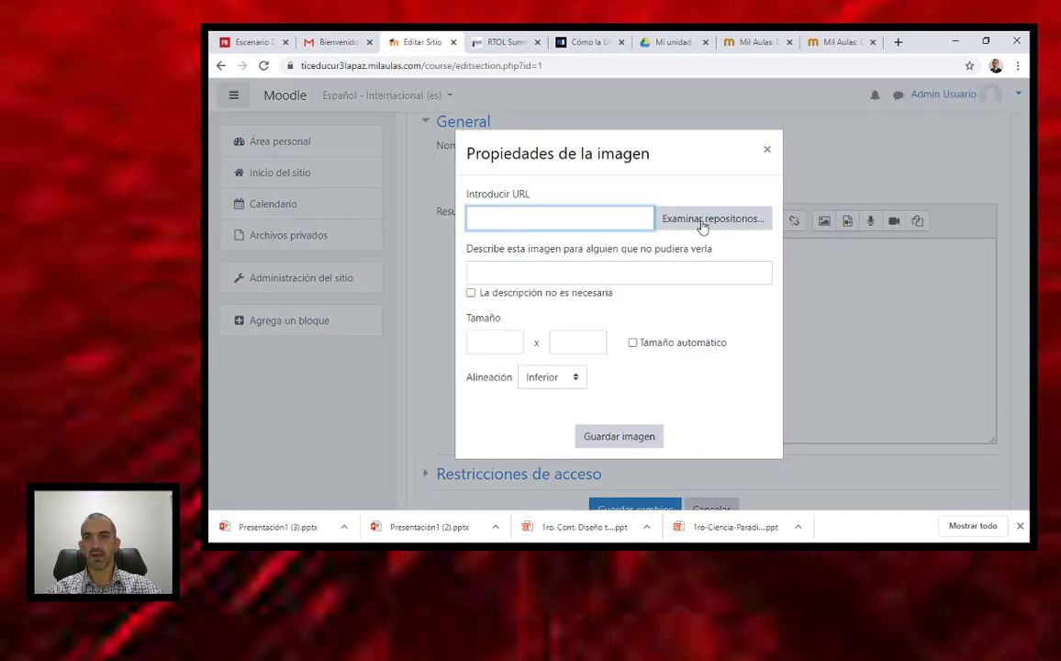
click(698, 221)
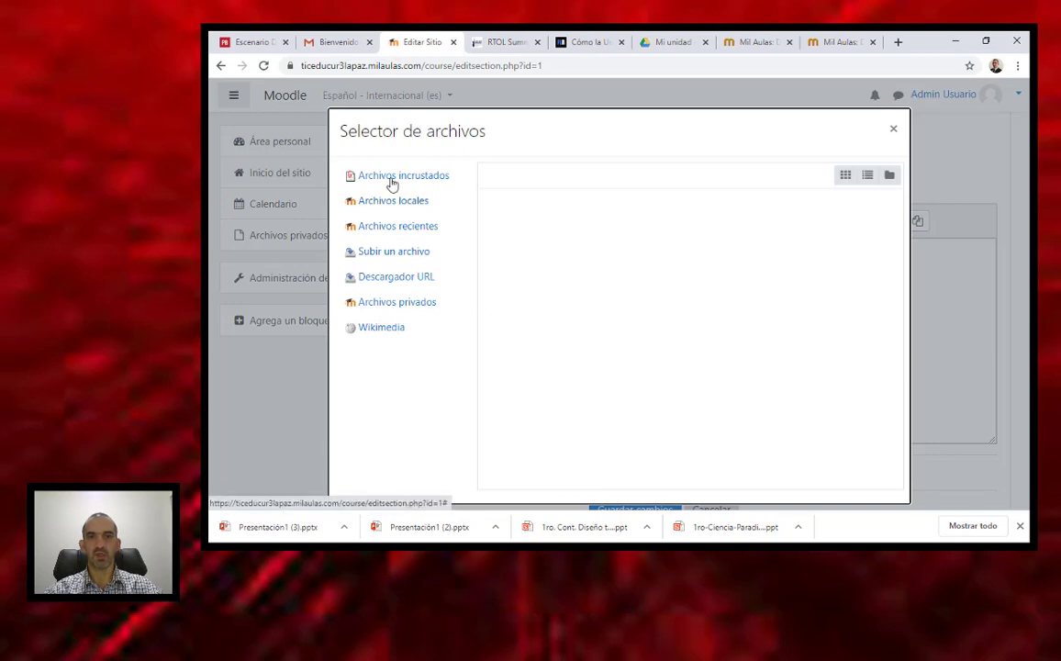
click(386, 257)
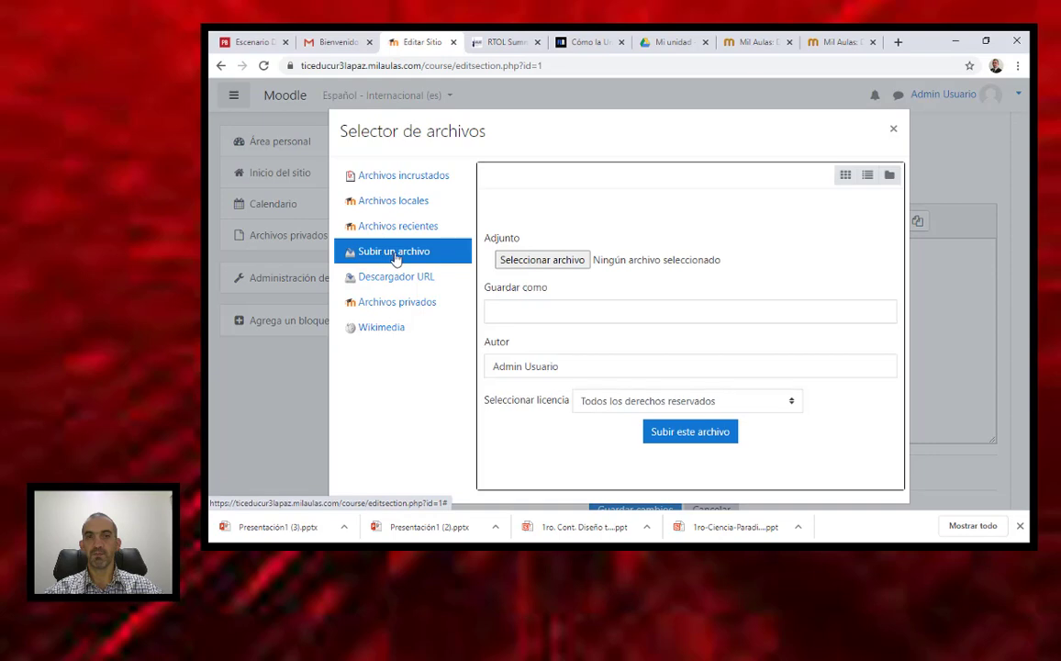
click(552, 260)
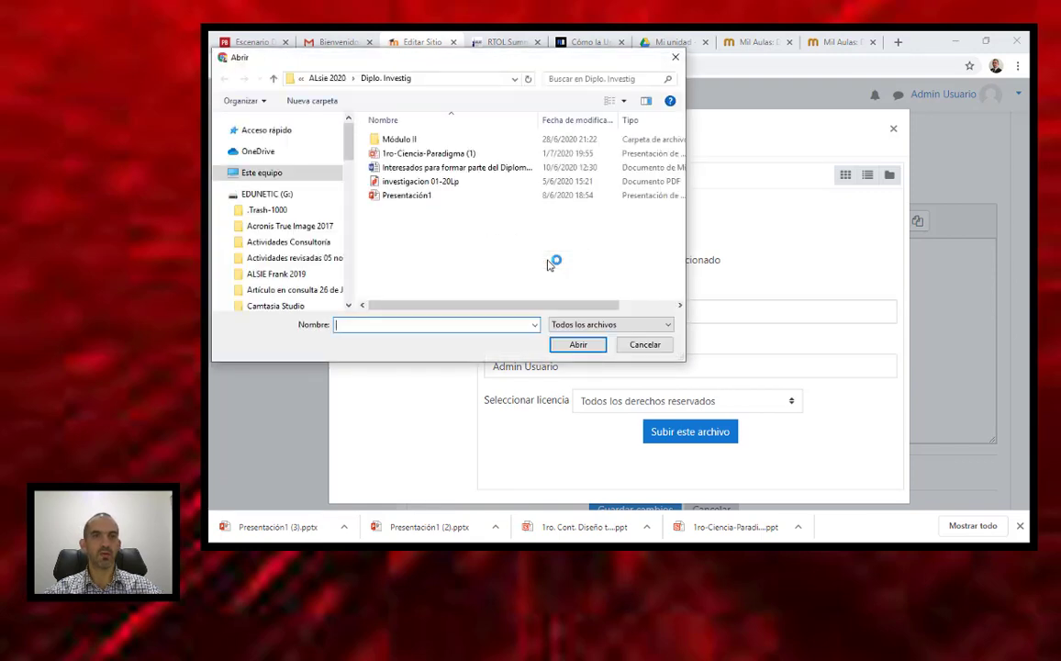
scroll(347, 193, down, 7)
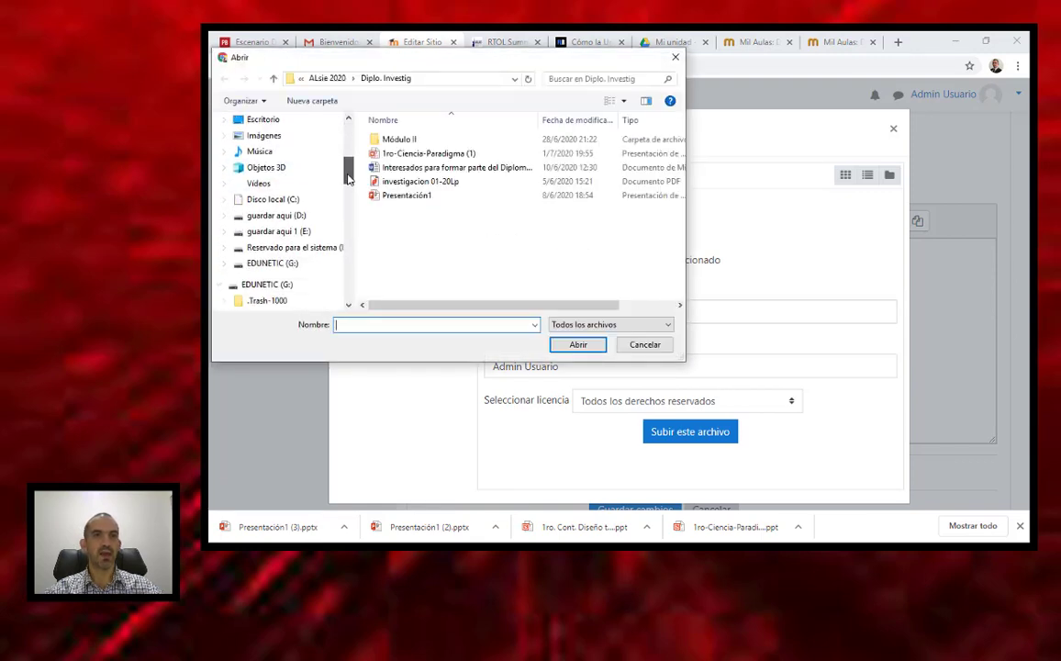
drag(349, 190, 349, 124)
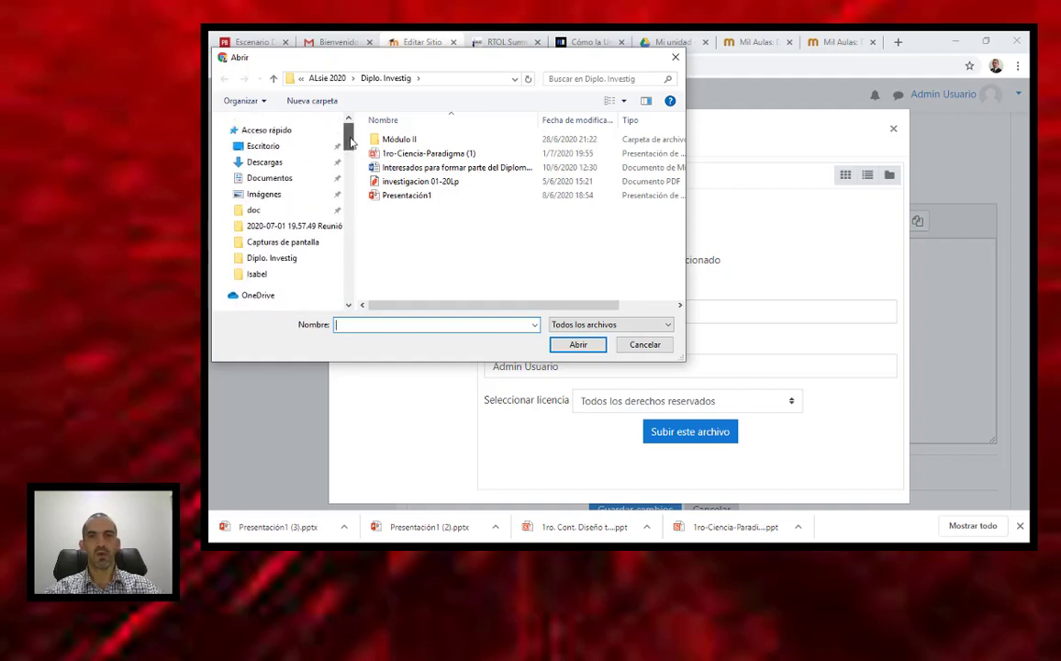
click(264, 195)
drag(680, 138, 679, 287)
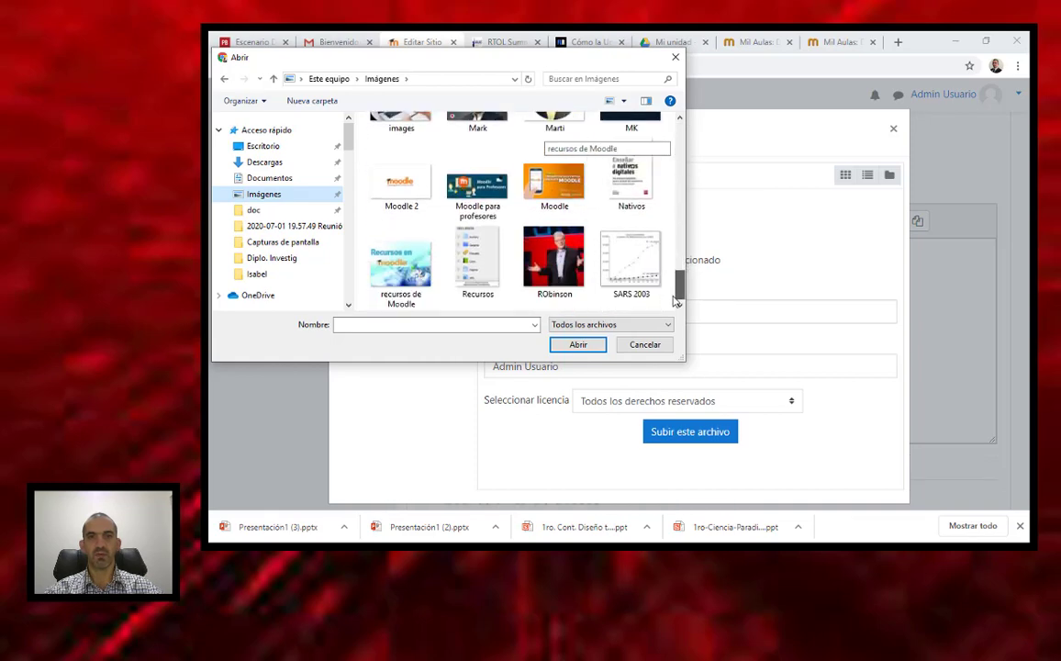
click(497, 197)
click(577, 346)
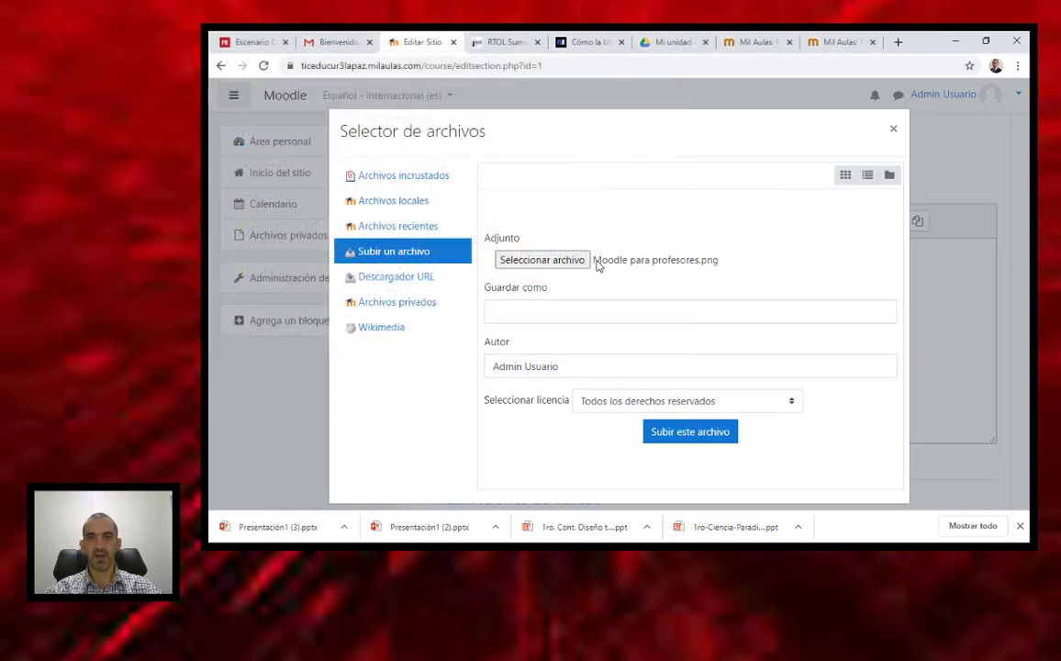
Upload the selected image file with the save-as name Moodle
click(518, 314)
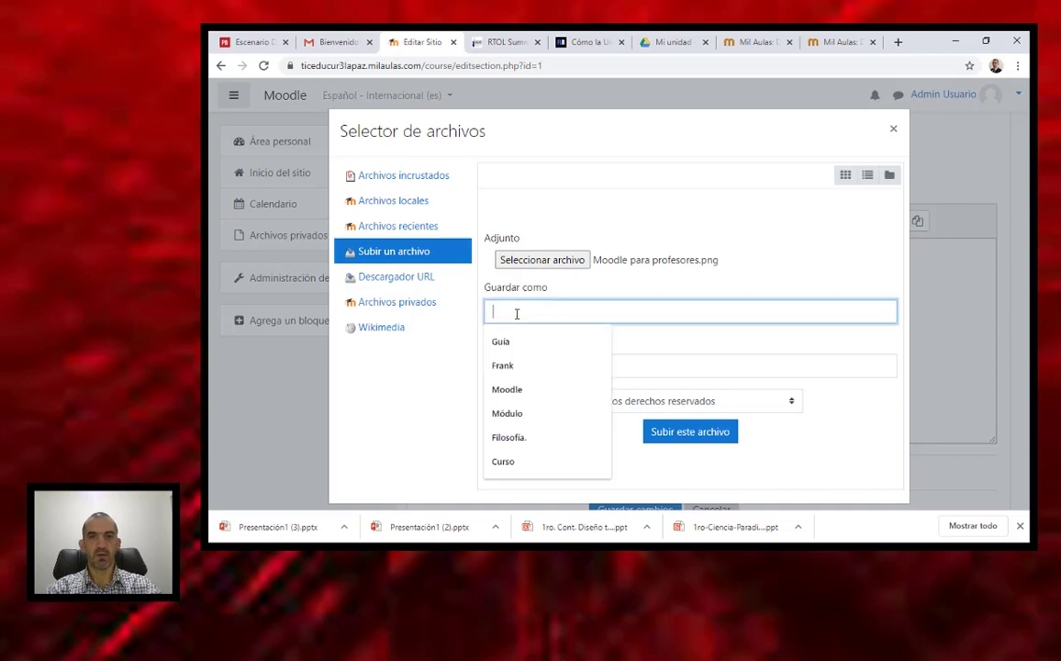
text(Moo)
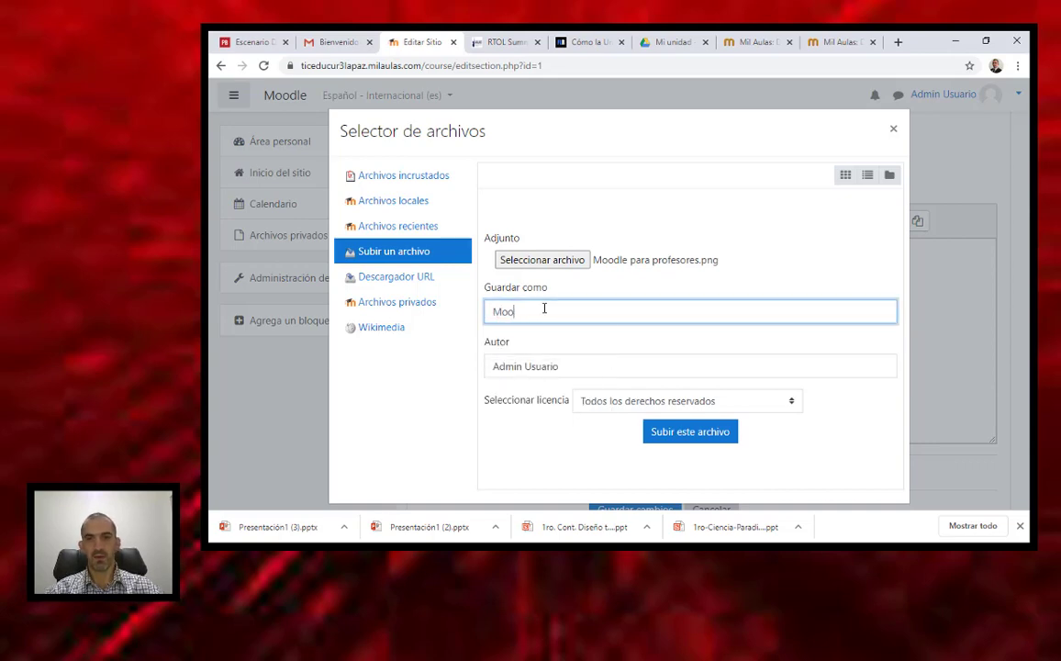
text(dldle)
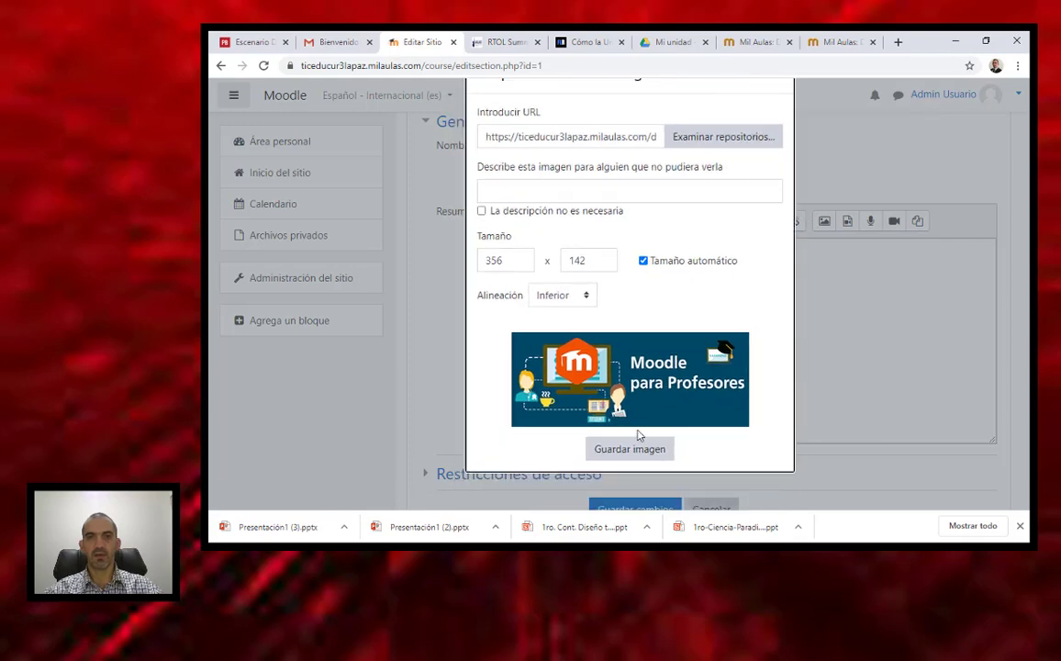
Mark the image description as not necessary and insert the image into the summary at its automatic size
click(636, 448)
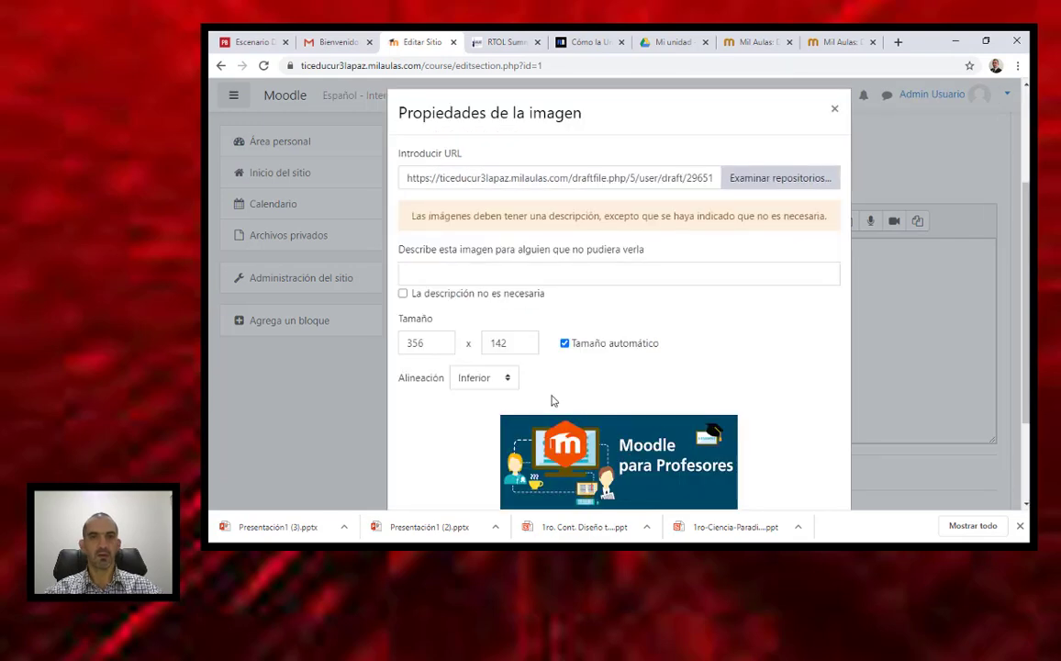
click(403, 294)
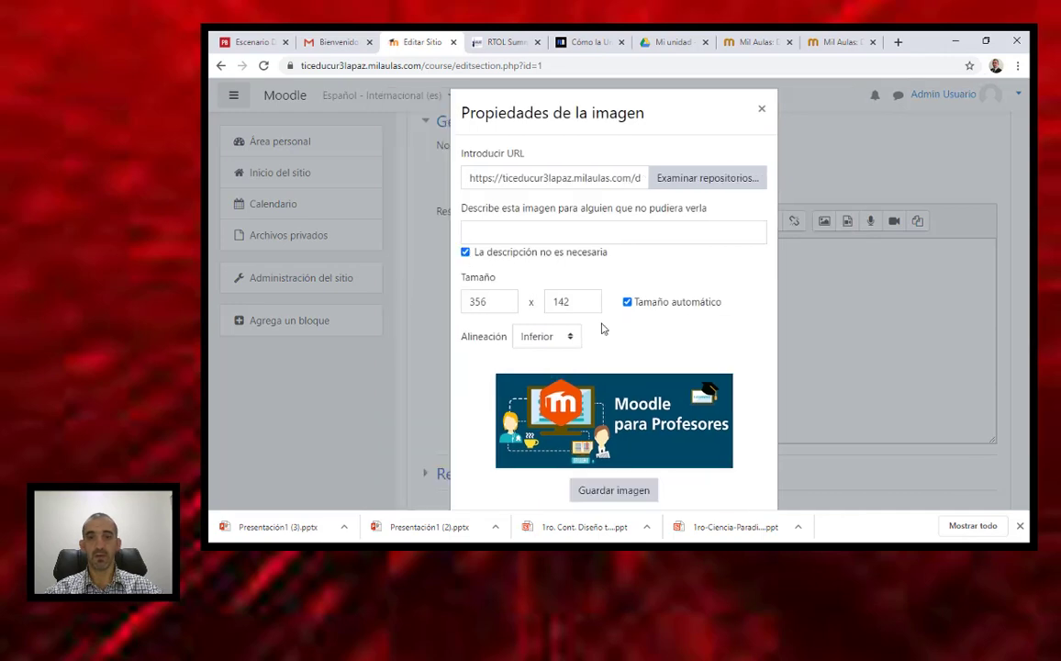
drag(686, 113, 688, 74)
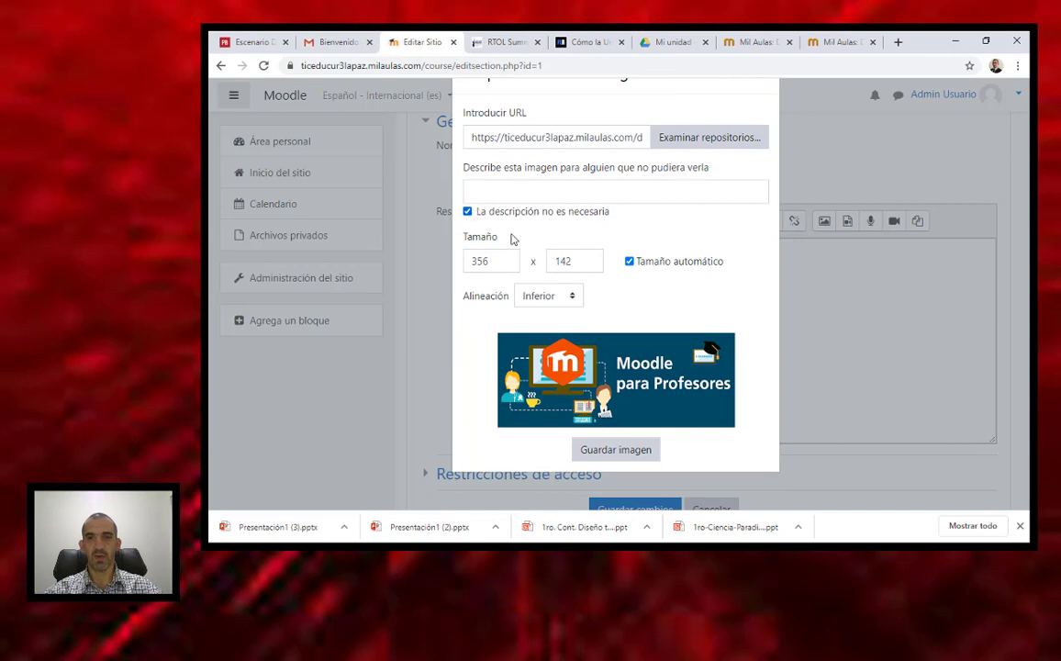
click(601, 449)
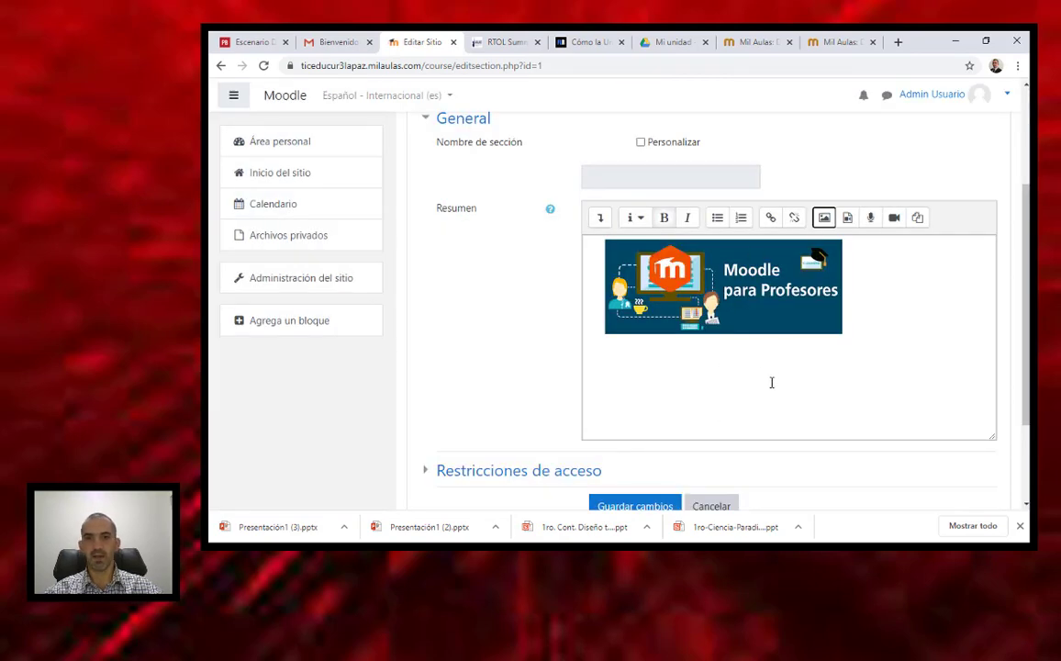
Save the changes to the site summary and check the image on the home page
scroll(735, 383, down, 1)
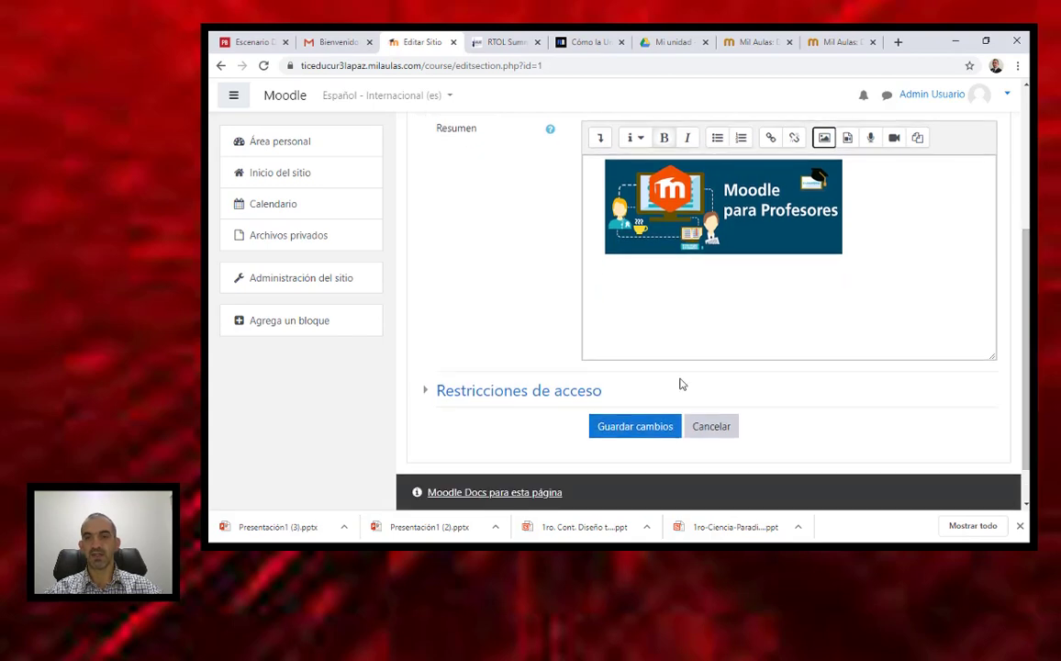
click(635, 430)
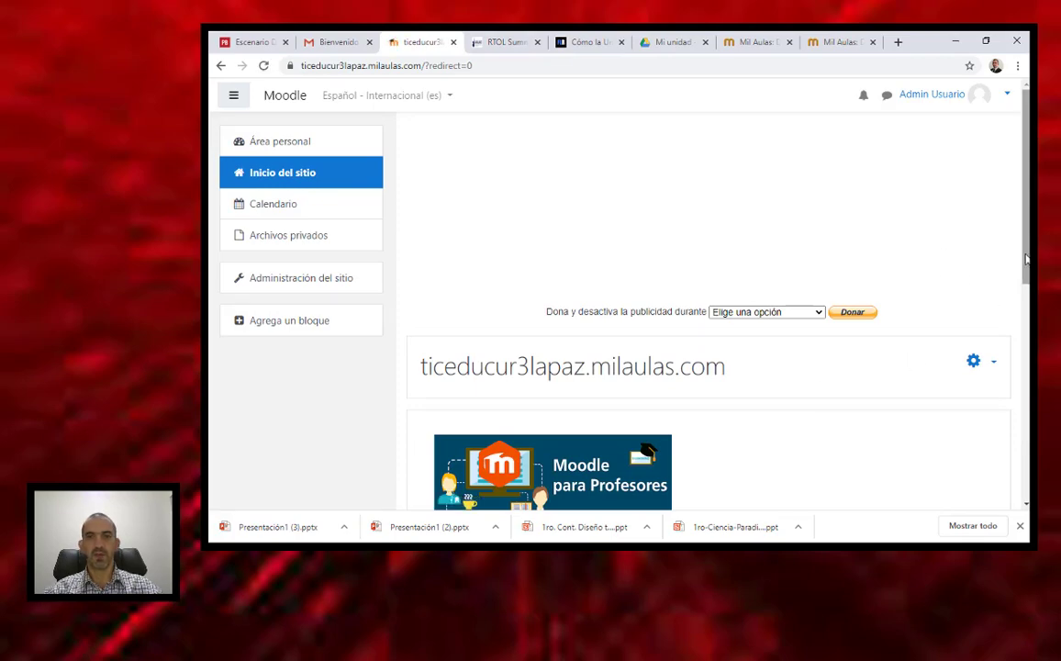
drag(1027, 260, 1021, 324)
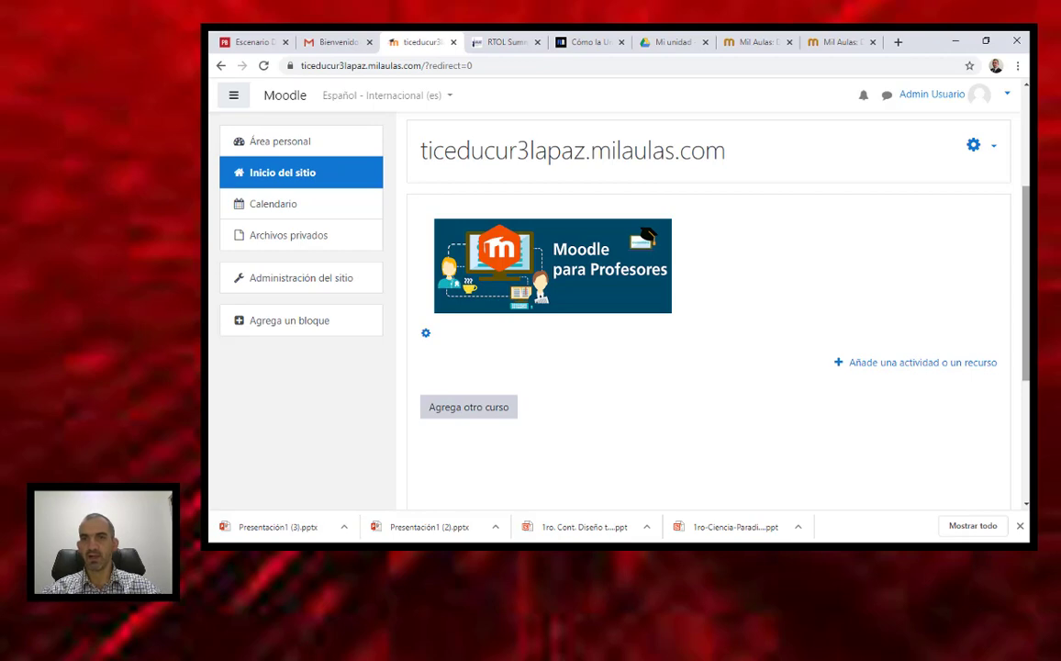
Look at the activity and resource chooser without adding anything, and turn off editing for the site home page
click(889, 367)
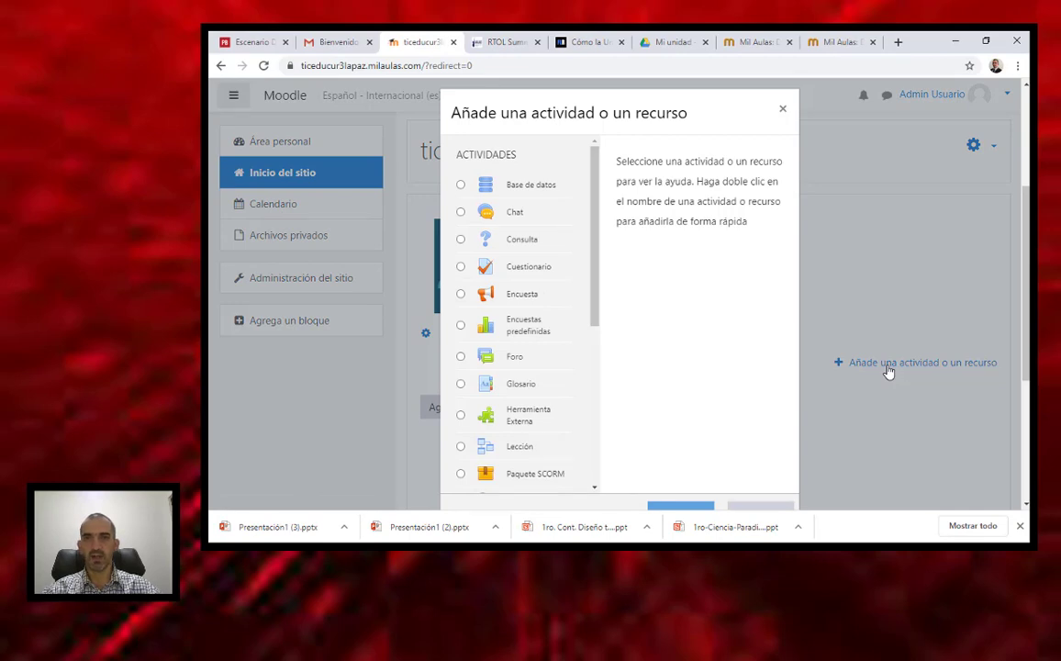
click(783, 109)
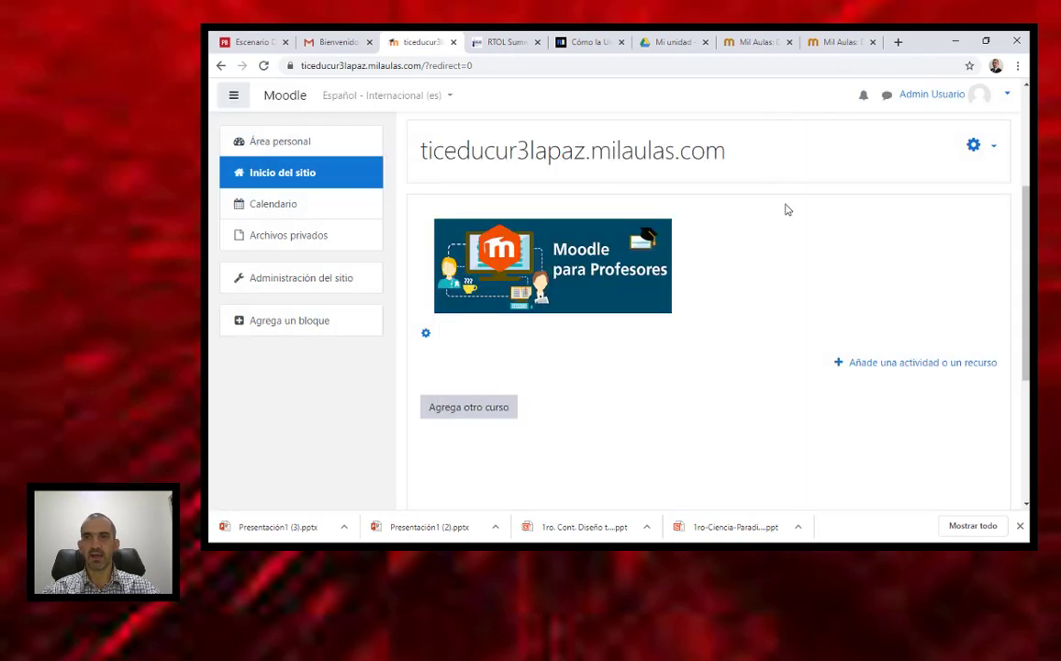
click(989, 148)
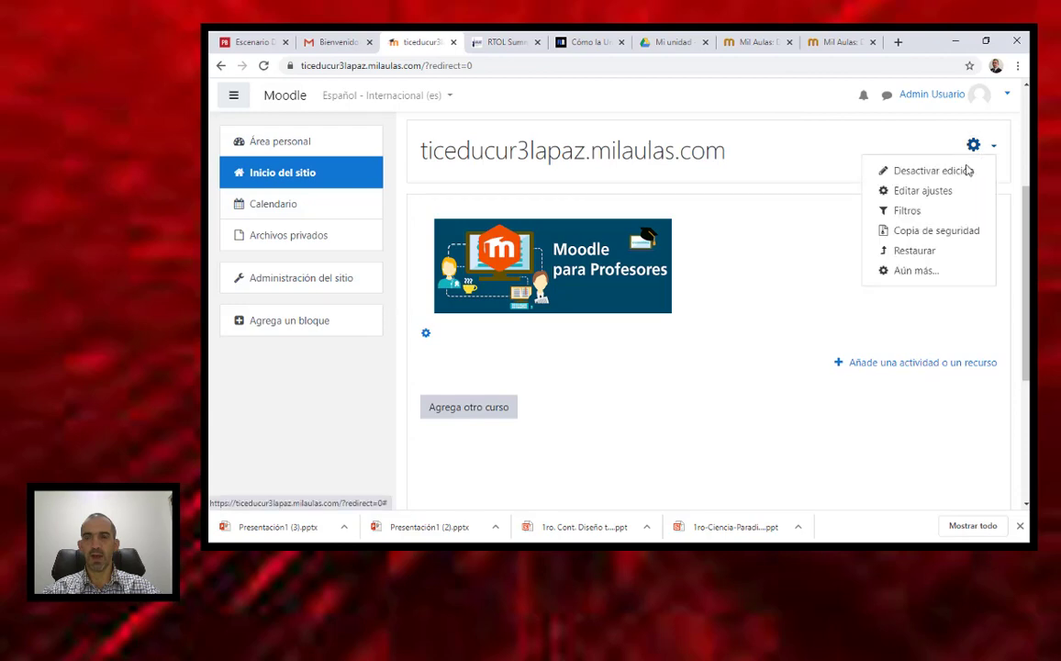
click(910, 175)
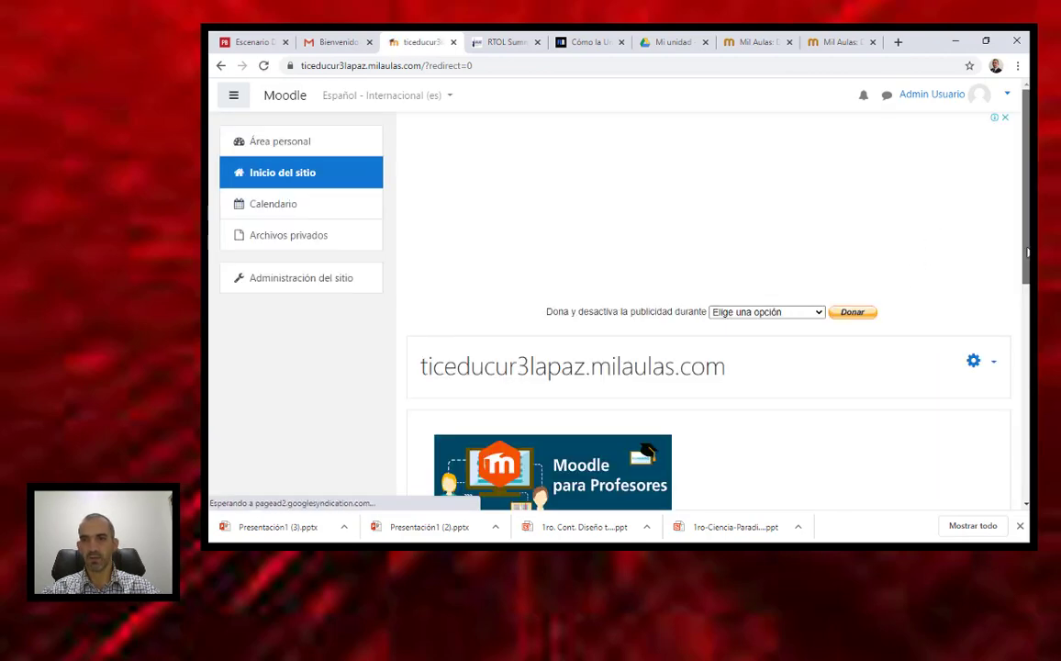
drag(1027, 247, 1027, 260)
scroll(1027, 259, up, 1)
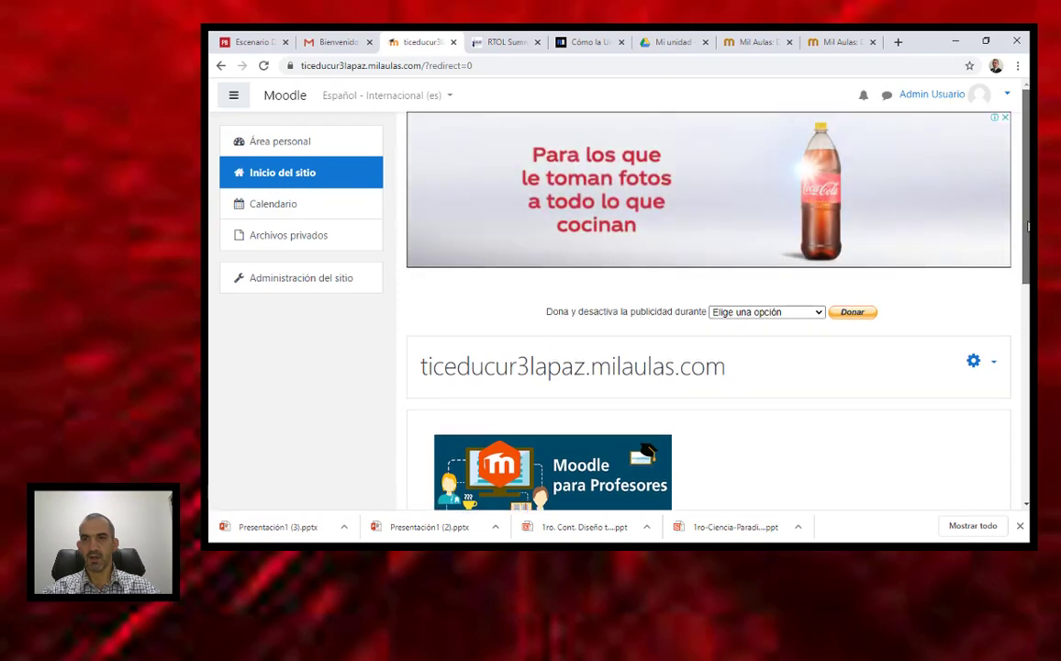
Turn editing back on for the site home page
click(992, 363)
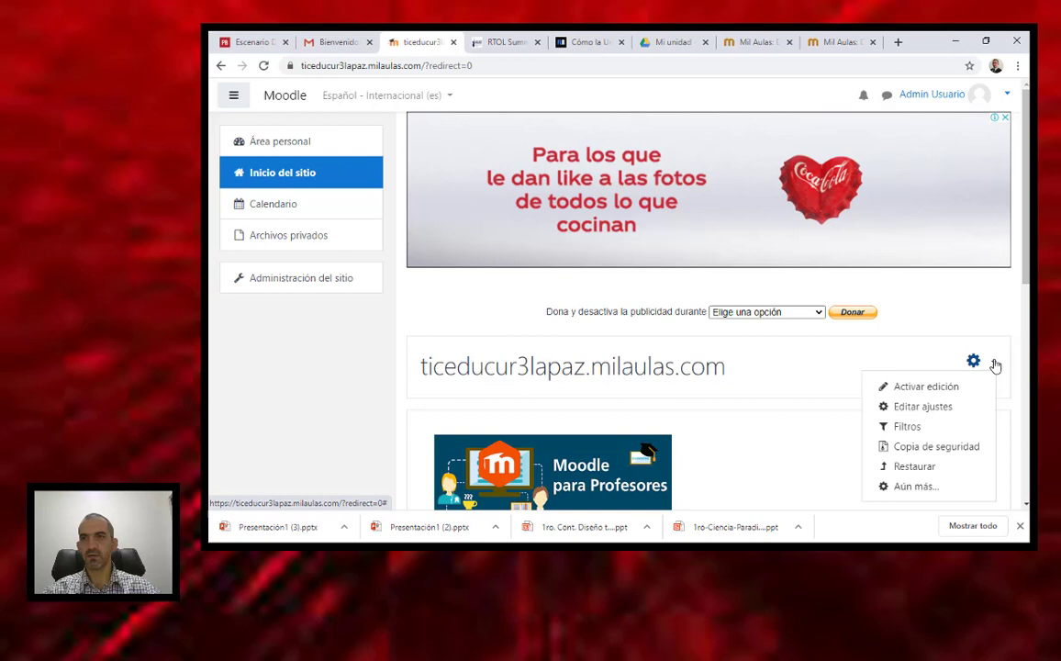
click(941, 393)
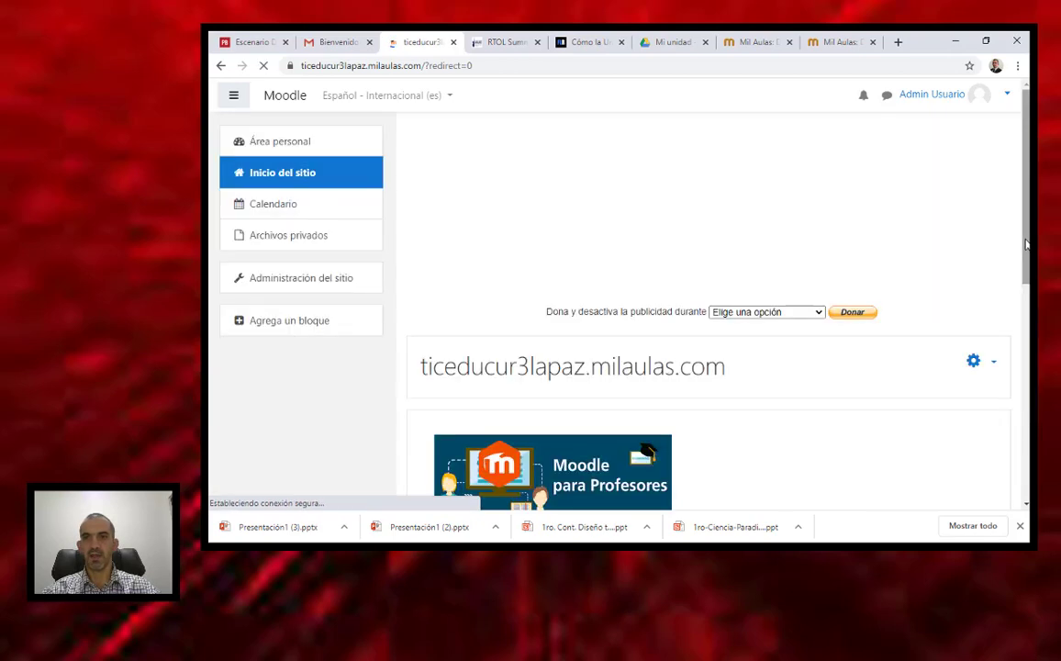
scroll(942, 393, down, 1)
drag(1028, 294, 1019, 370)
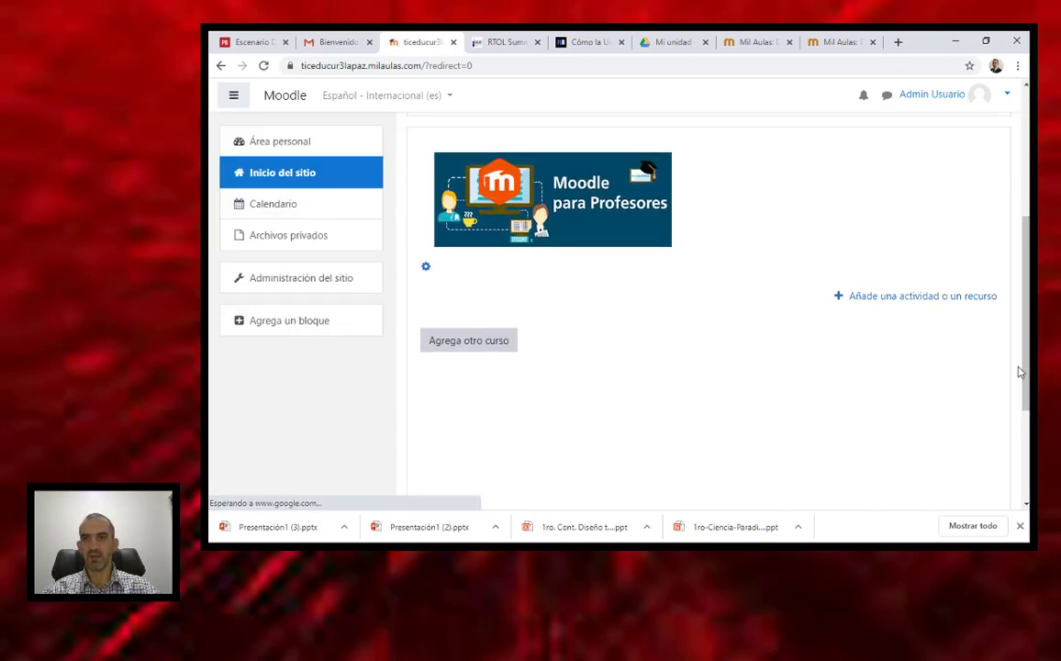
Choose Archivo as the resource to add under the home page image, read its description, and open its creation form
click(894, 297)
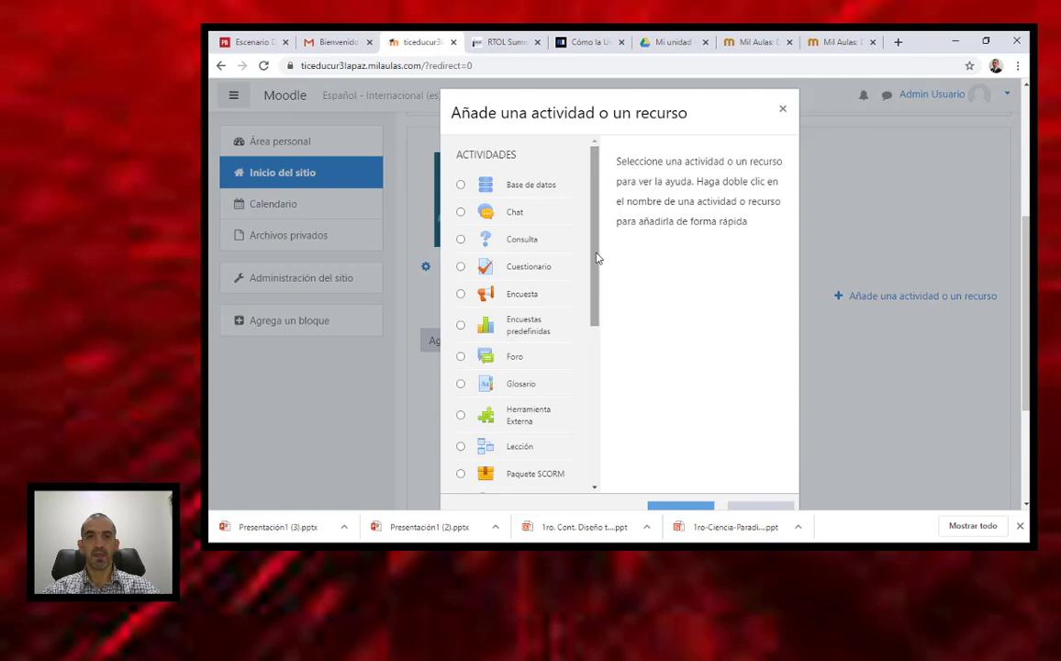
scroll(540, 237, down, 5)
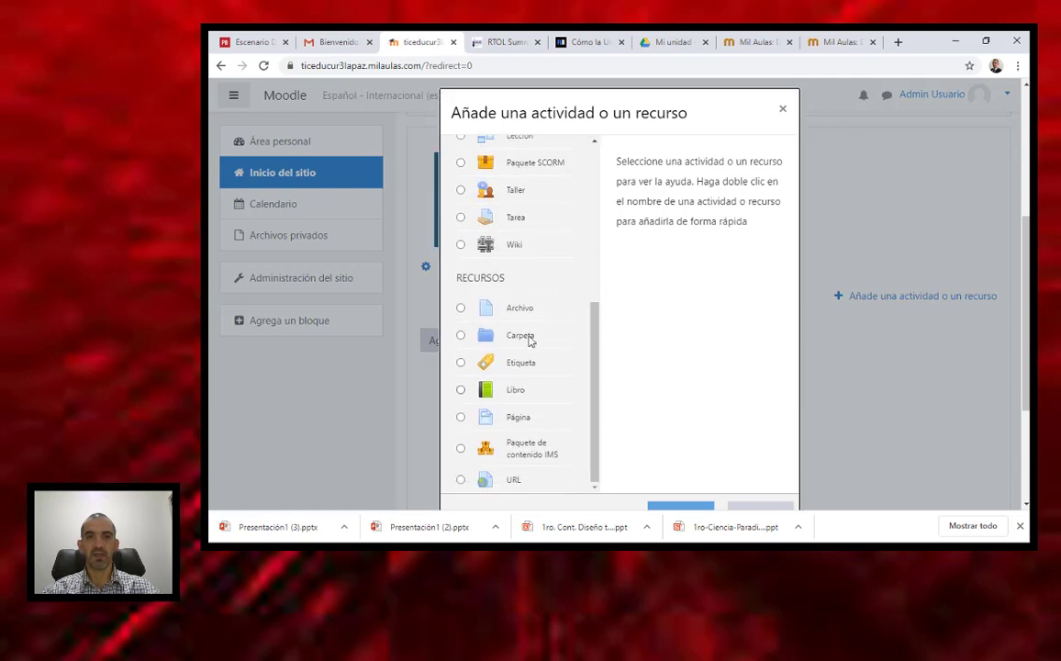
click(522, 311)
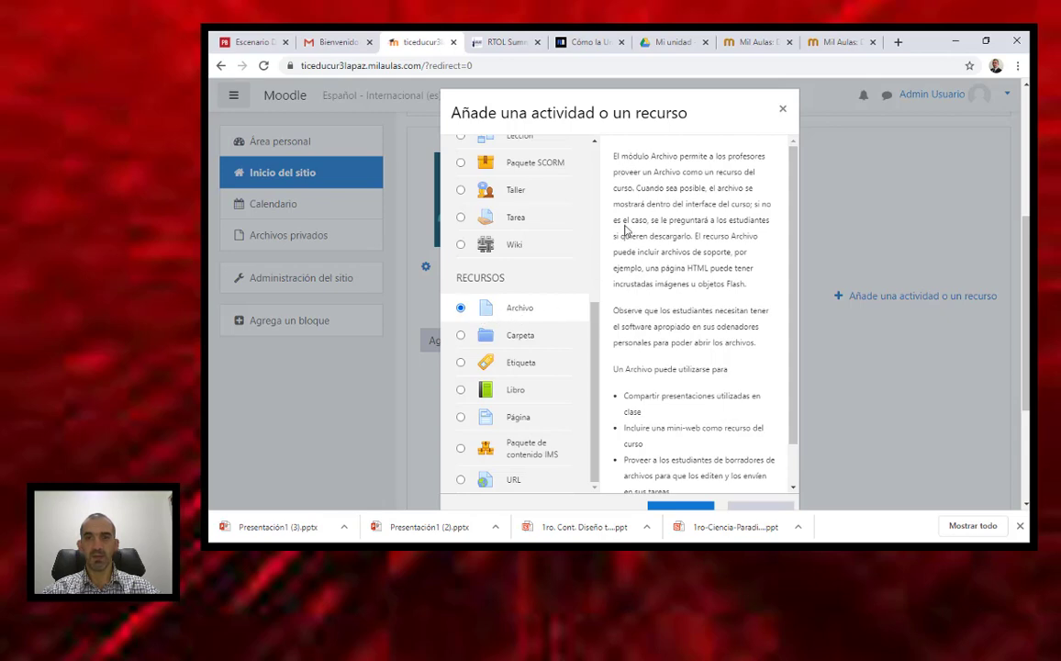
drag(614, 155, 768, 479)
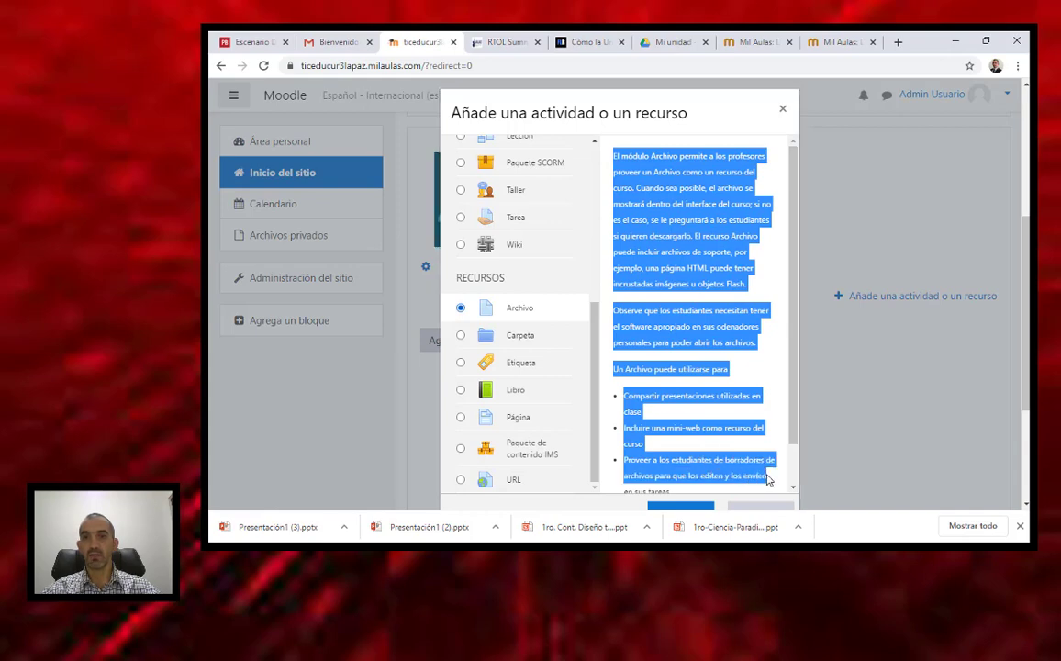
click(776, 264)
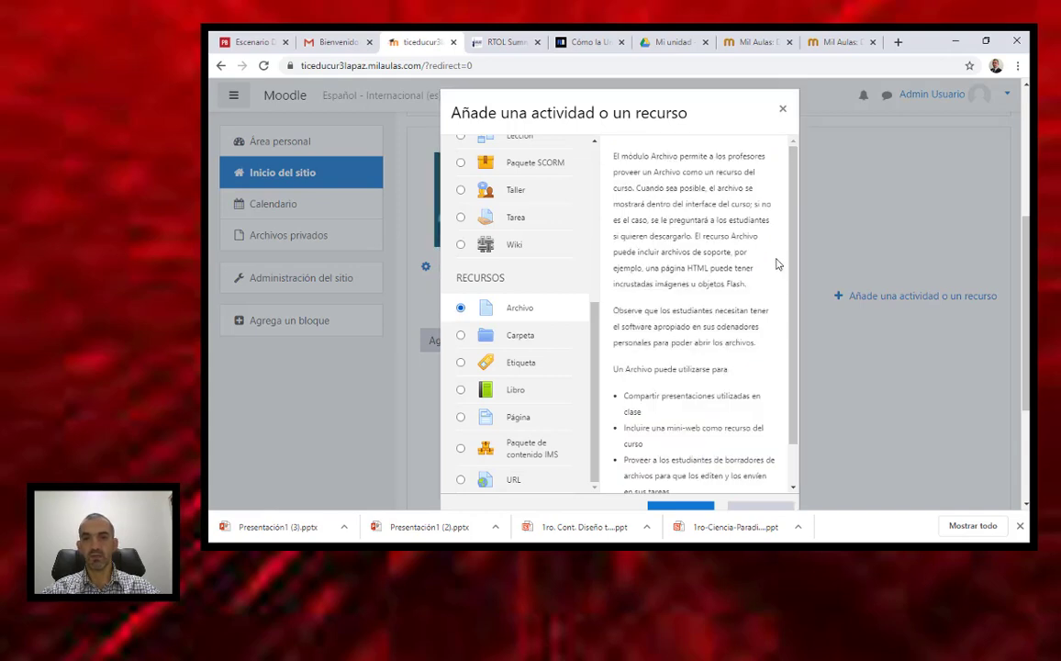
click(670, 507)
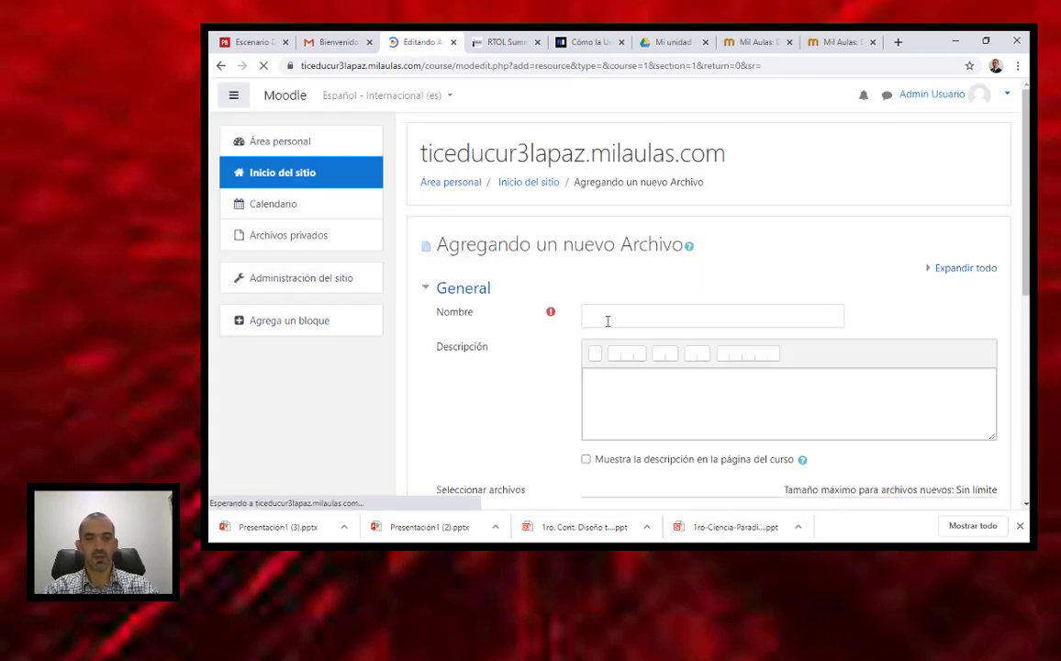
Name the new file resource "Programa del Módulo." and leave its description empty
click(607, 320)
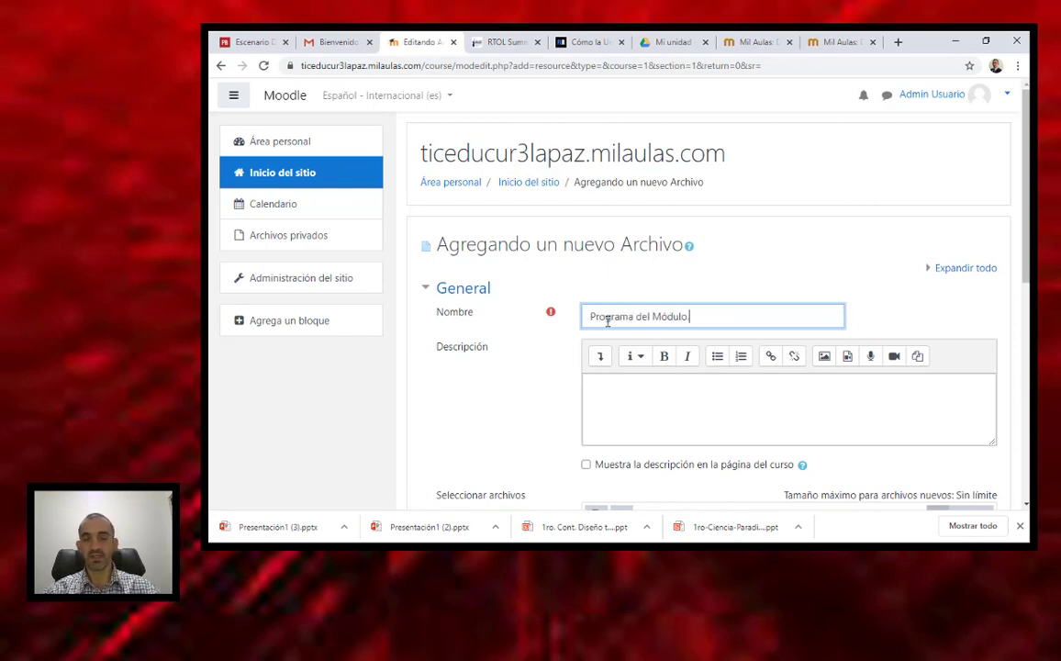
click(636, 420)
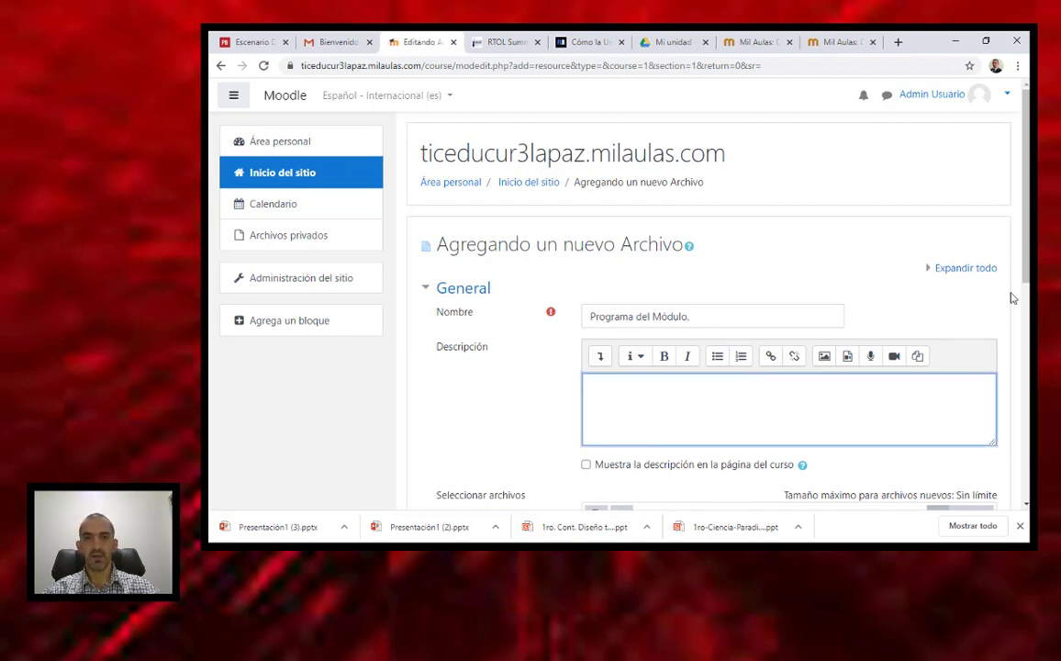
drag(1025, 294, 1025, 386)
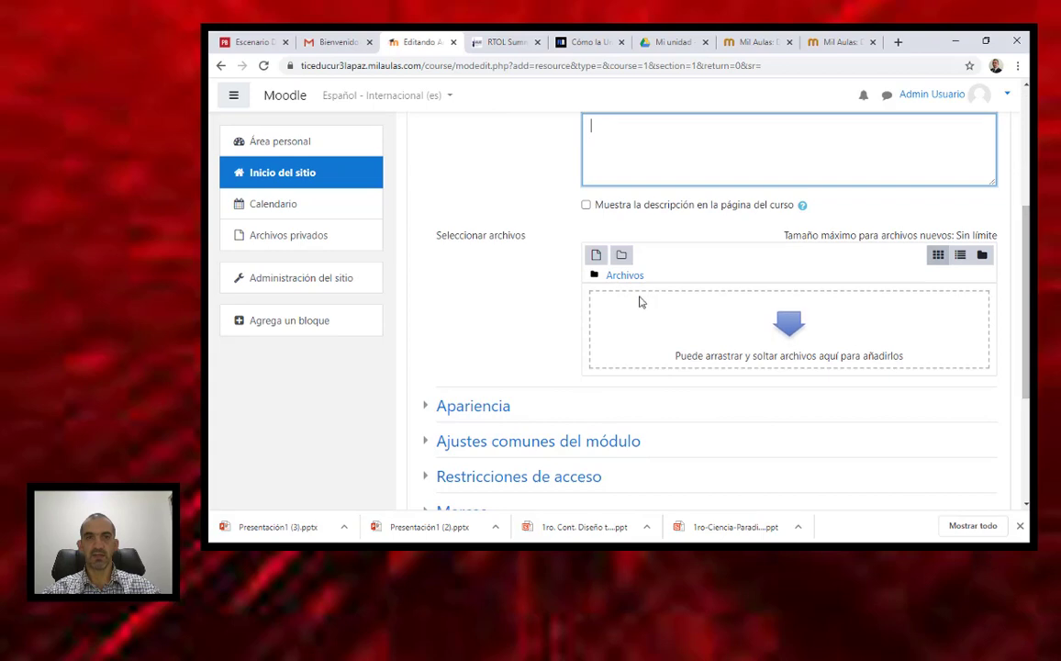
Attach the Módulo III PDF from the module folder in Documentos, under ALsie 2020 > Diplo ESCTA, to the new file resource
click(597, 257)
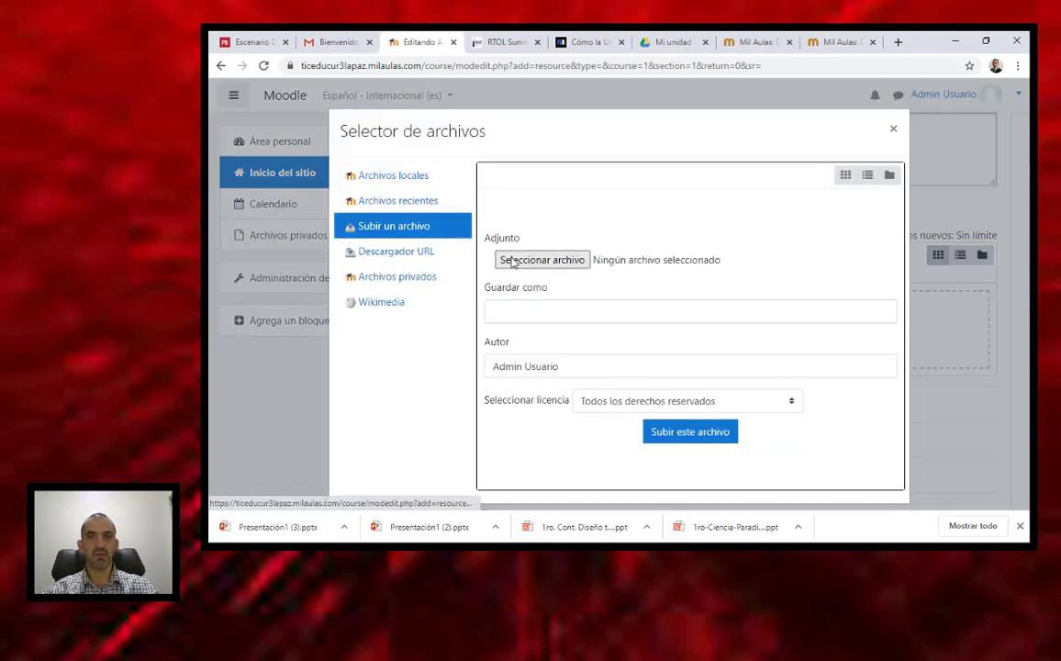
click(520, 261)
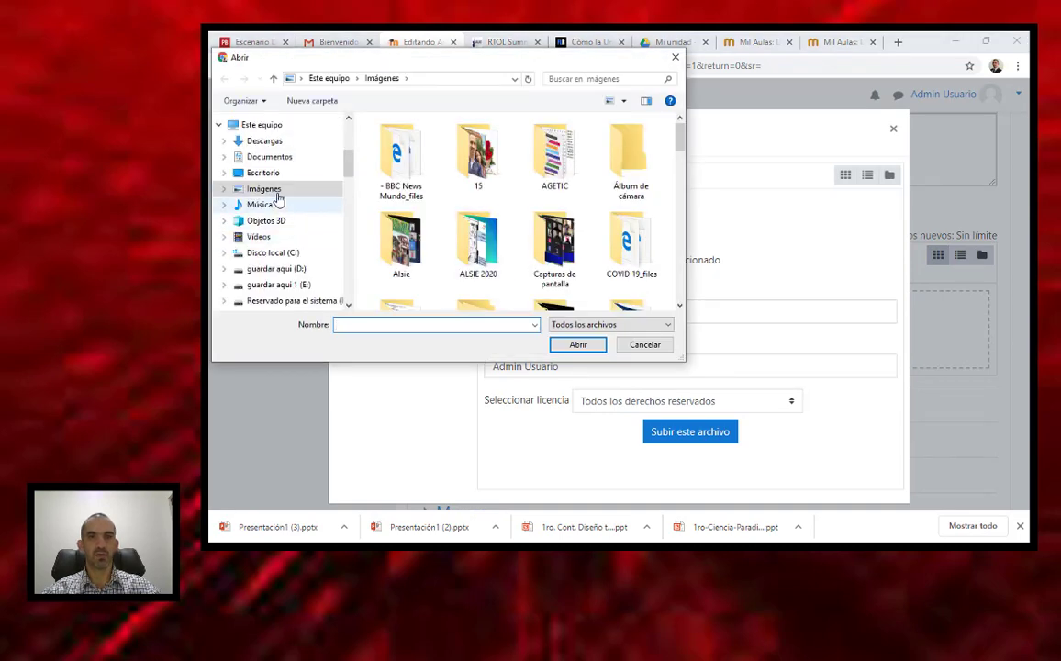
click(270, 157)
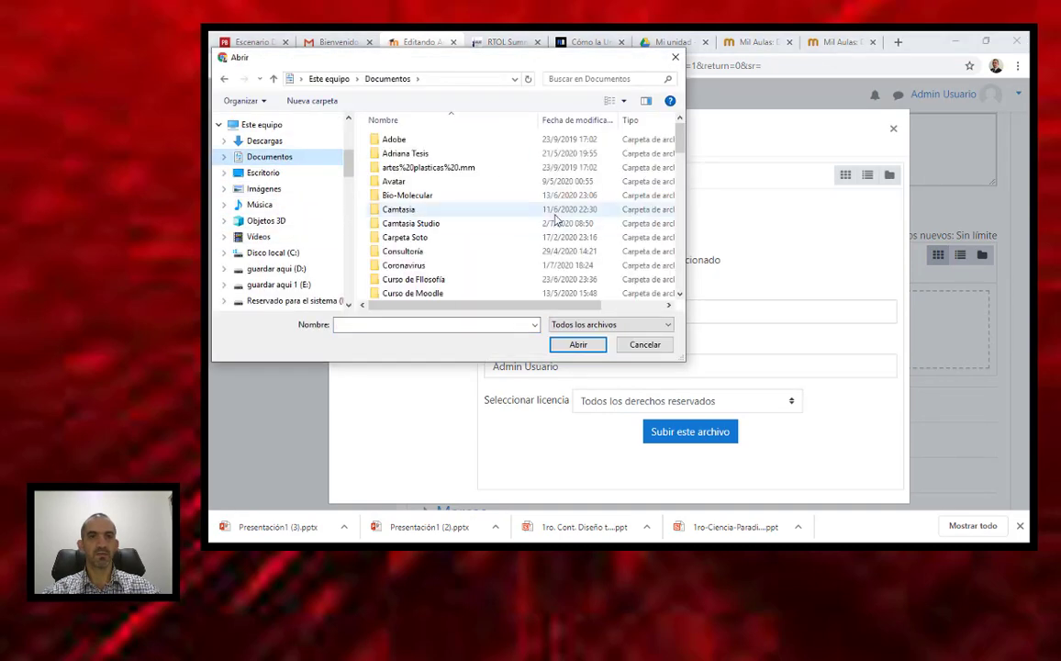
scroll(679, 152, down, 1)
drag(680, 151, 679, 184)
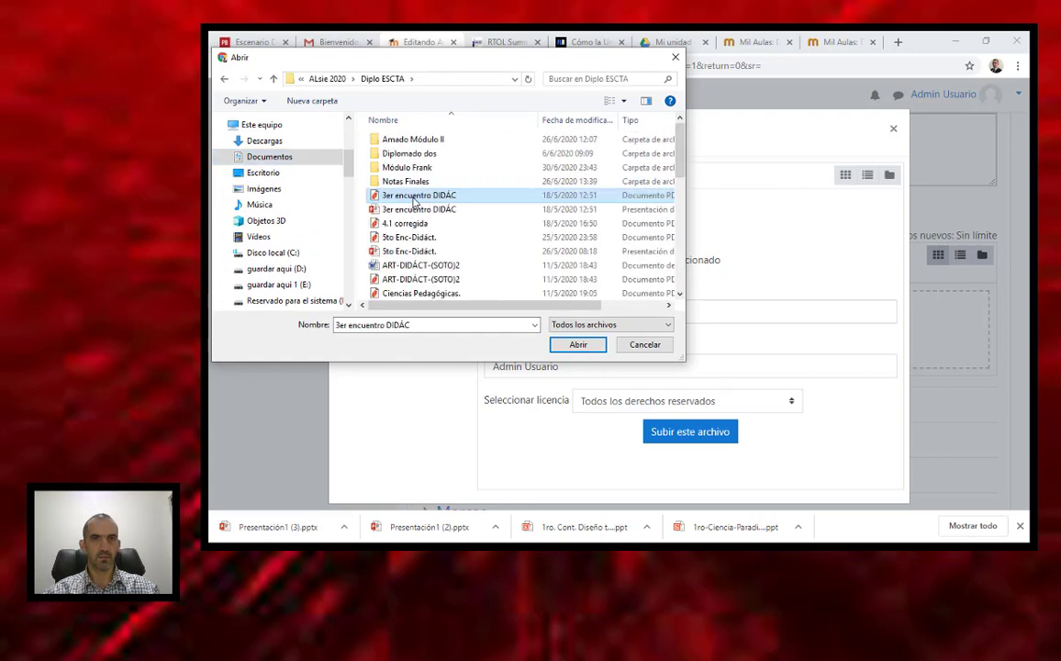
click(415, 196)
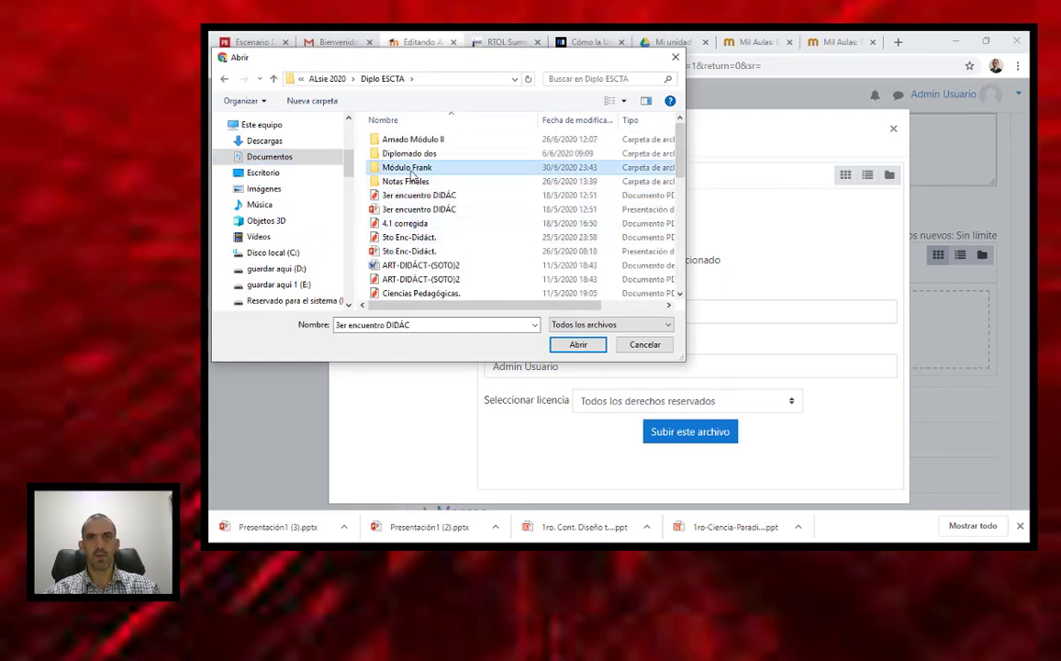
double_click(407, 167)
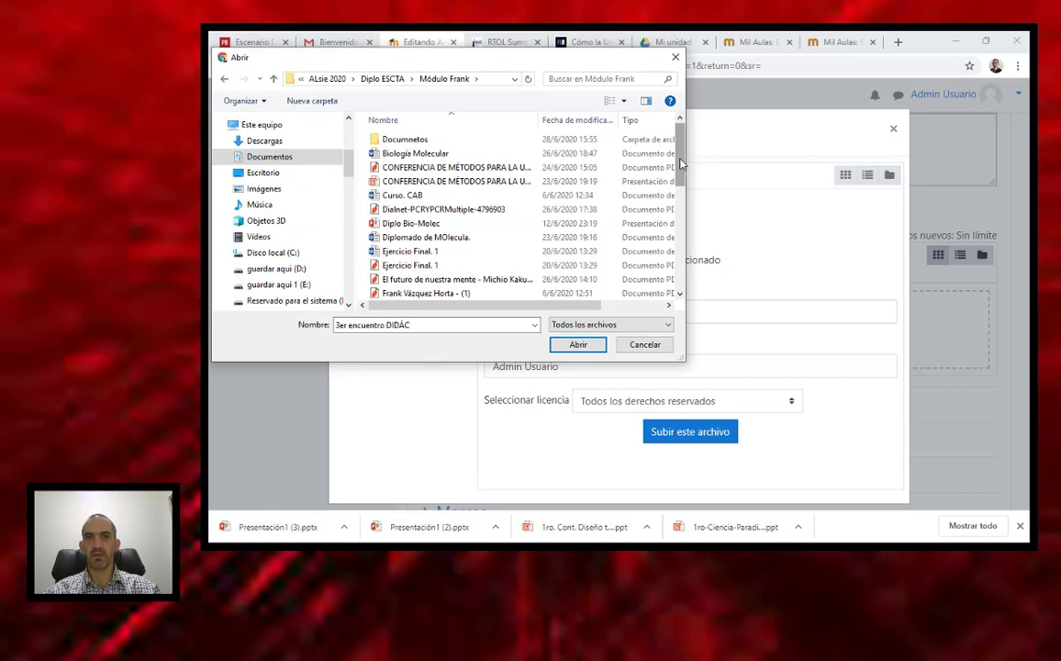
drag(681, 164, 675, 257)
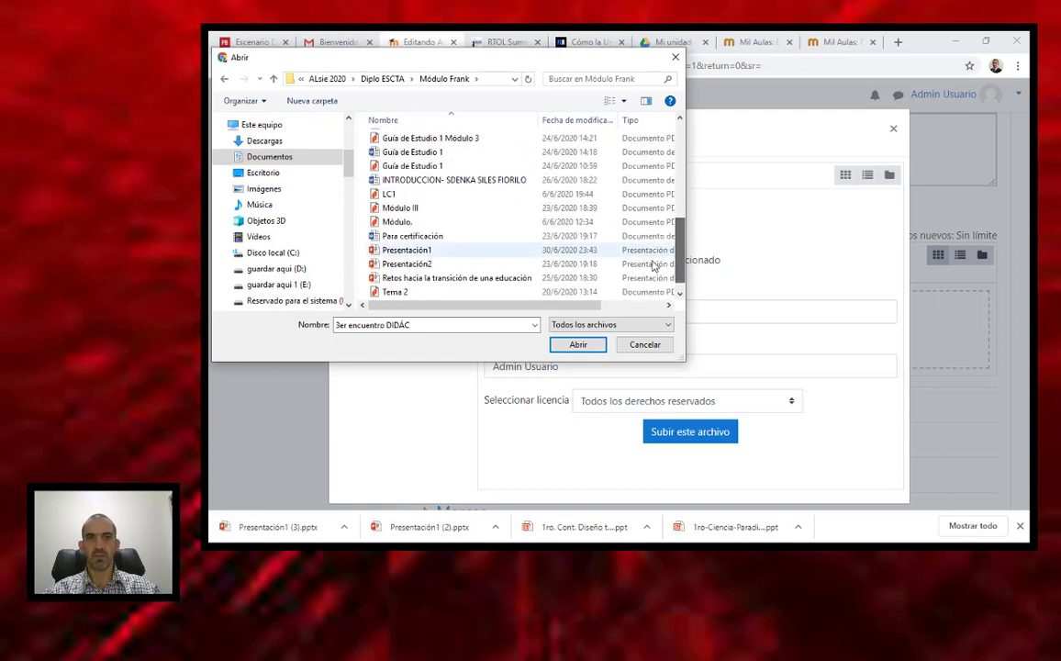
click(391, 209)
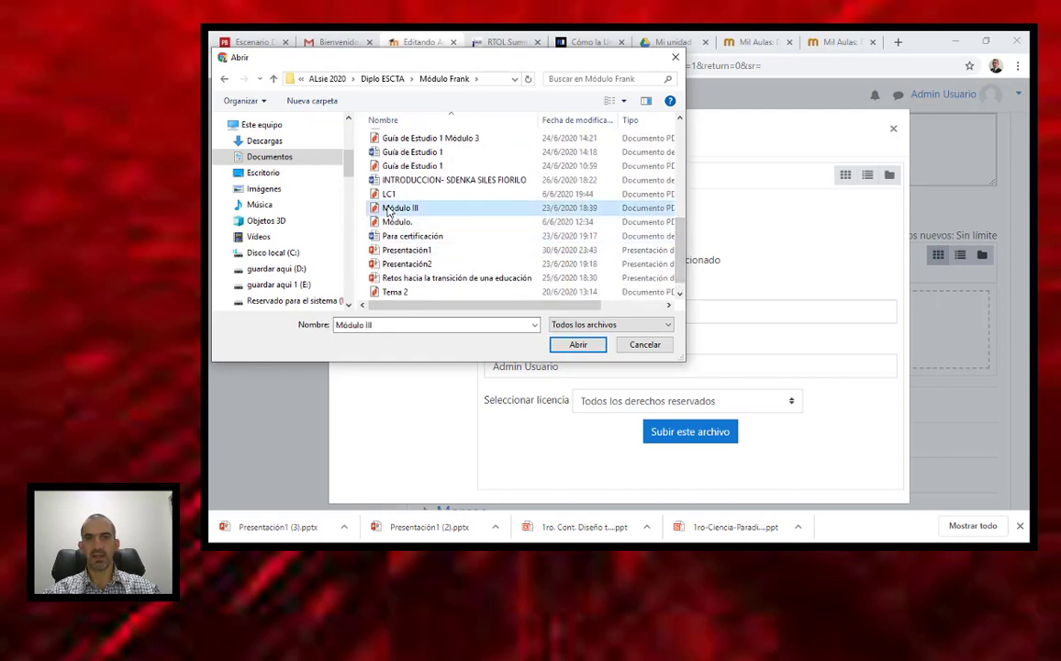
click(578, 345)
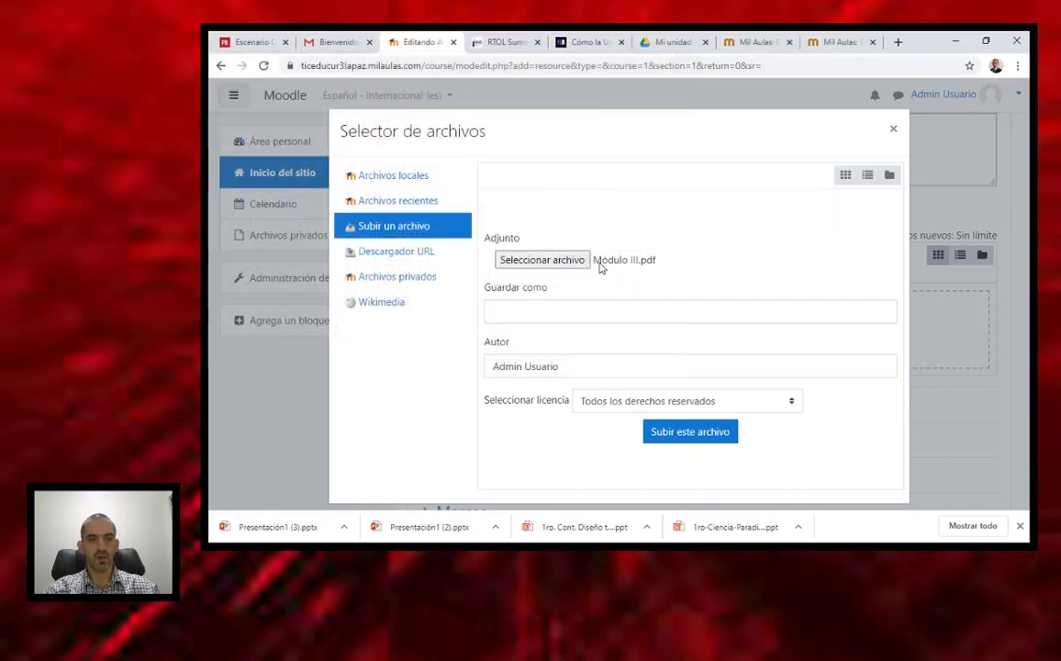
Set the attached PDF's save name to "Módulo" and upload it to the resource
click(516, 311)
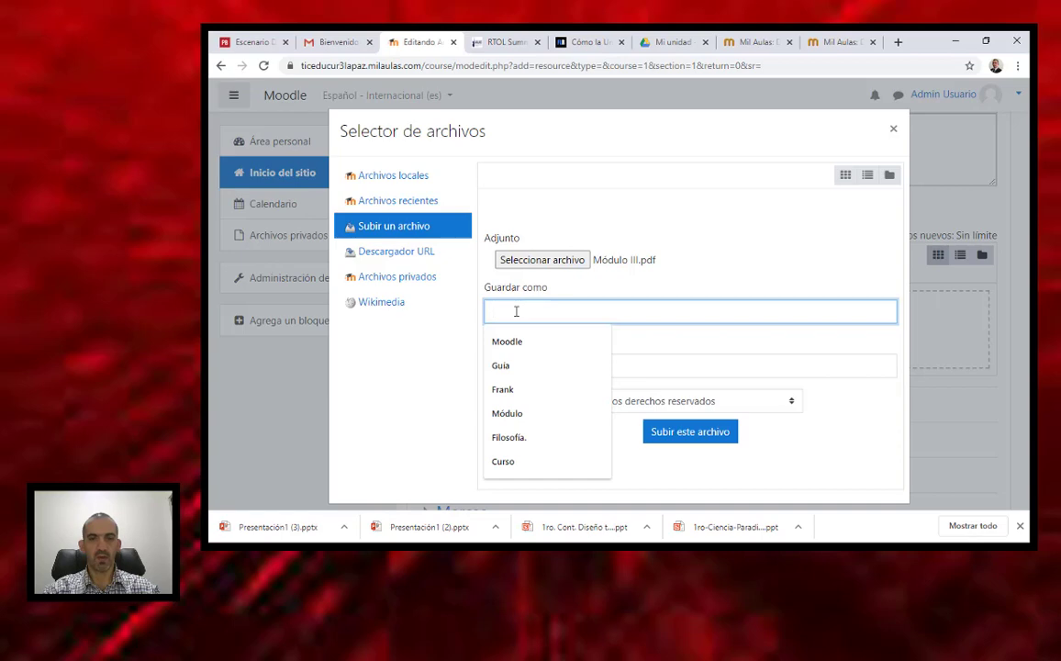
text(Moo)
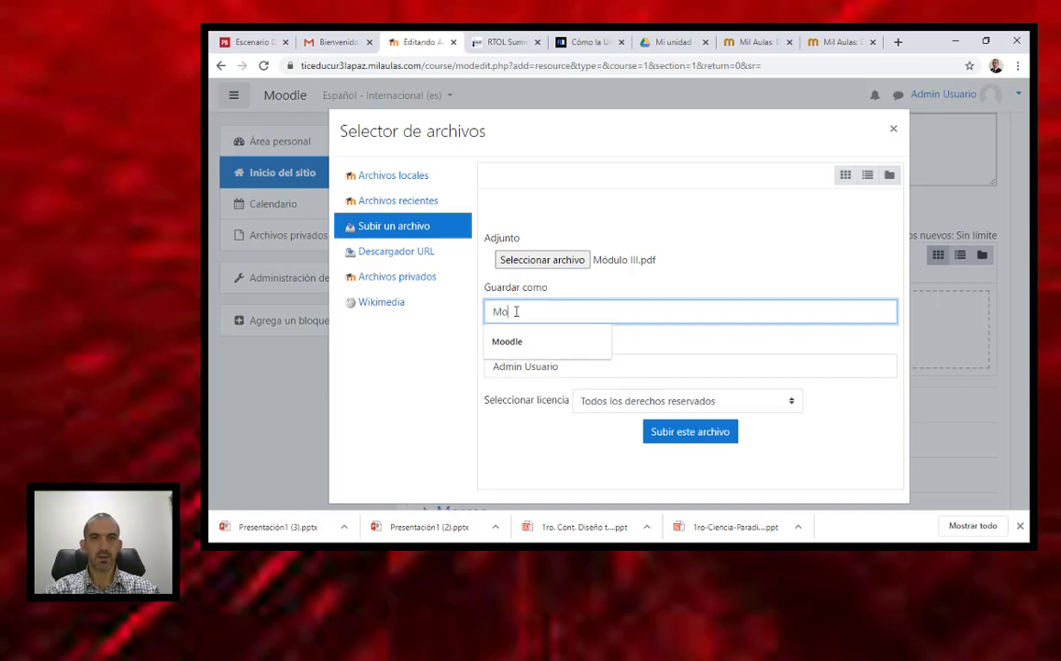
key(BackSpace)
text(ódulo)
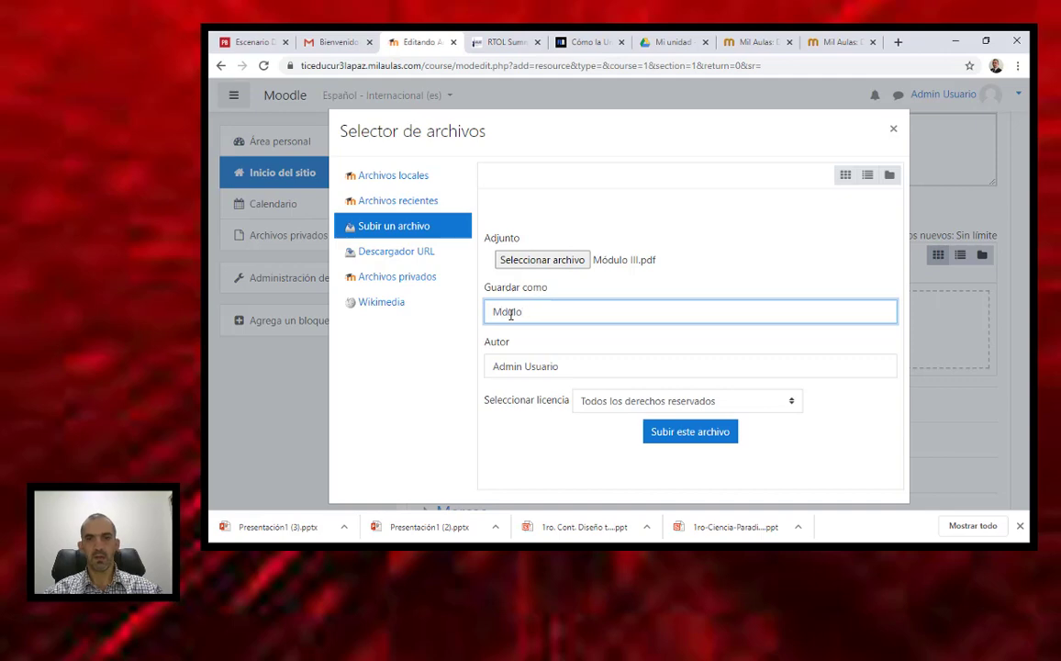
click(663, 434)
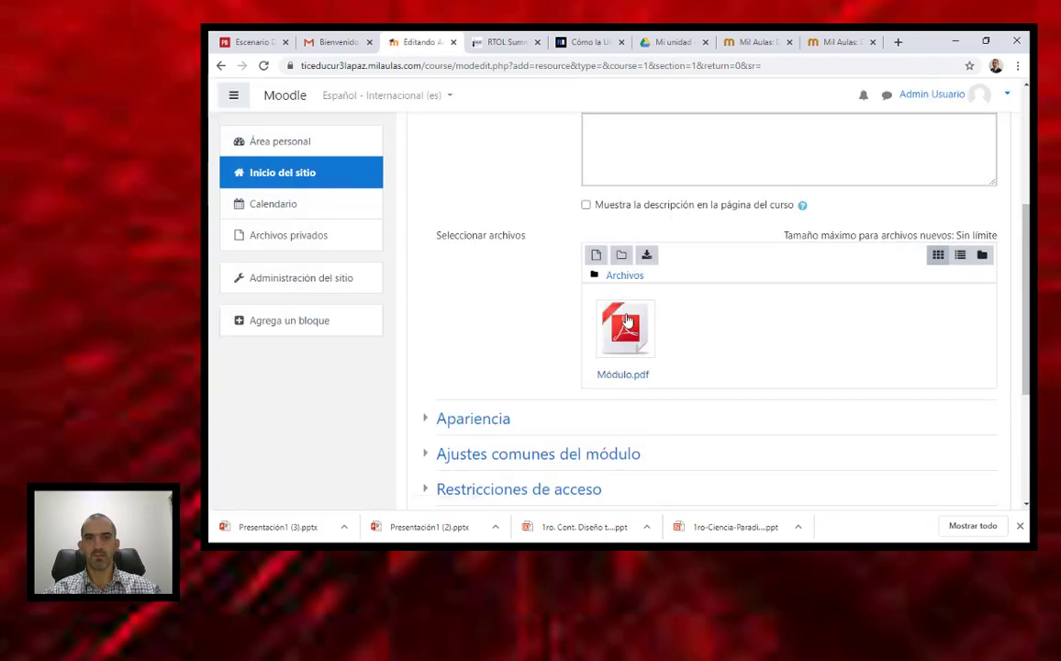
Set the resource's display option to Incrustar, then save the changes and return to the course
click(466, 420)
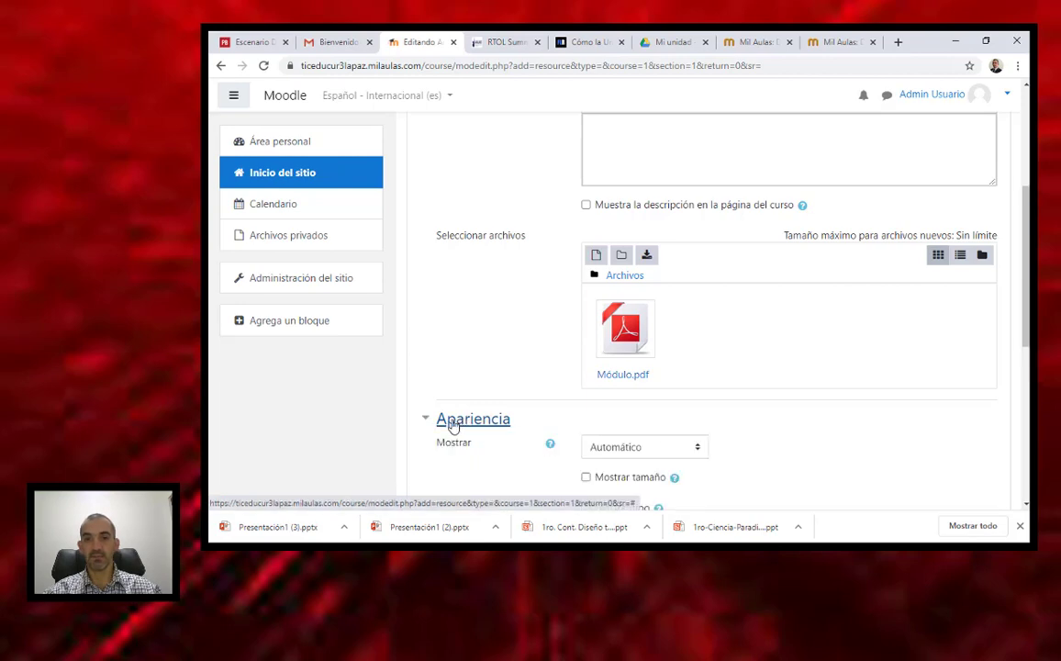
click(698, 447)
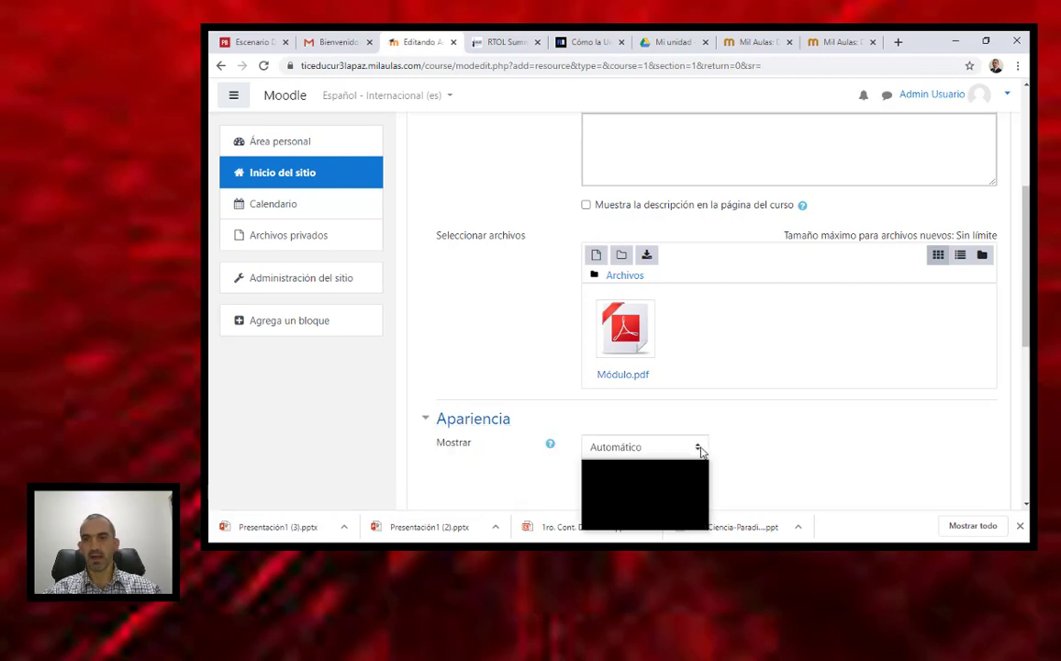
click(610, 480)
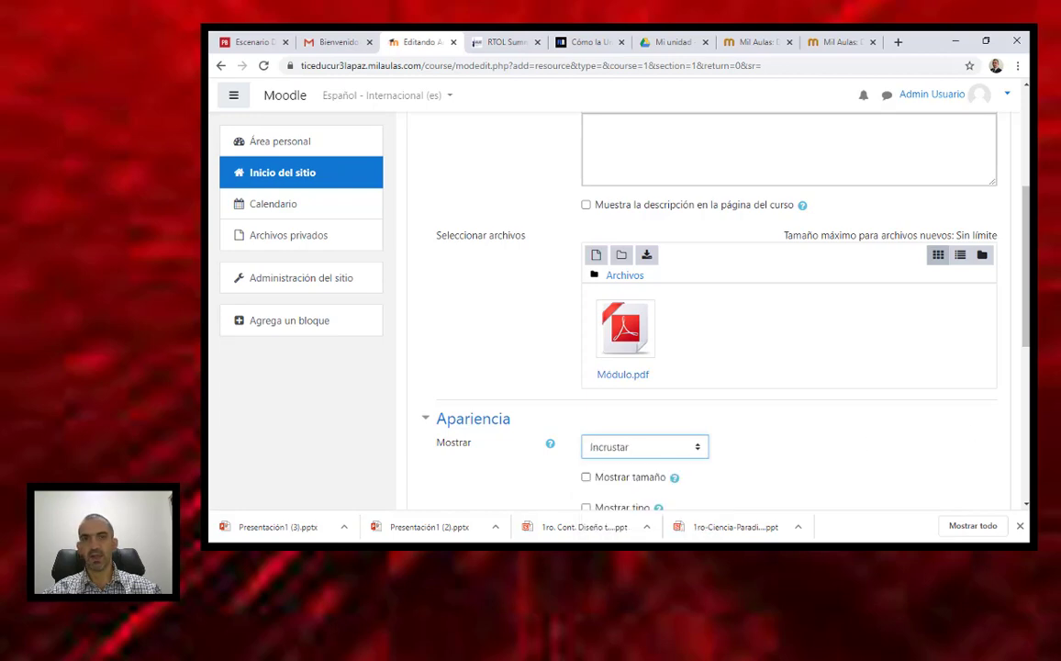
scroll(656, 303, down, 3)
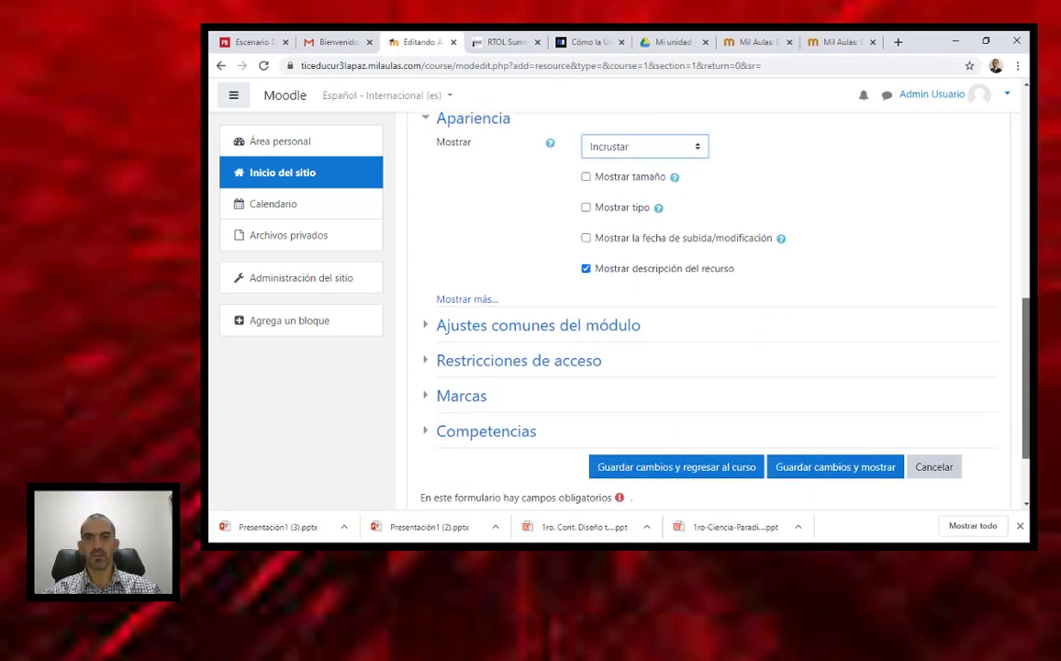
scroll(656, 303, down, 1)
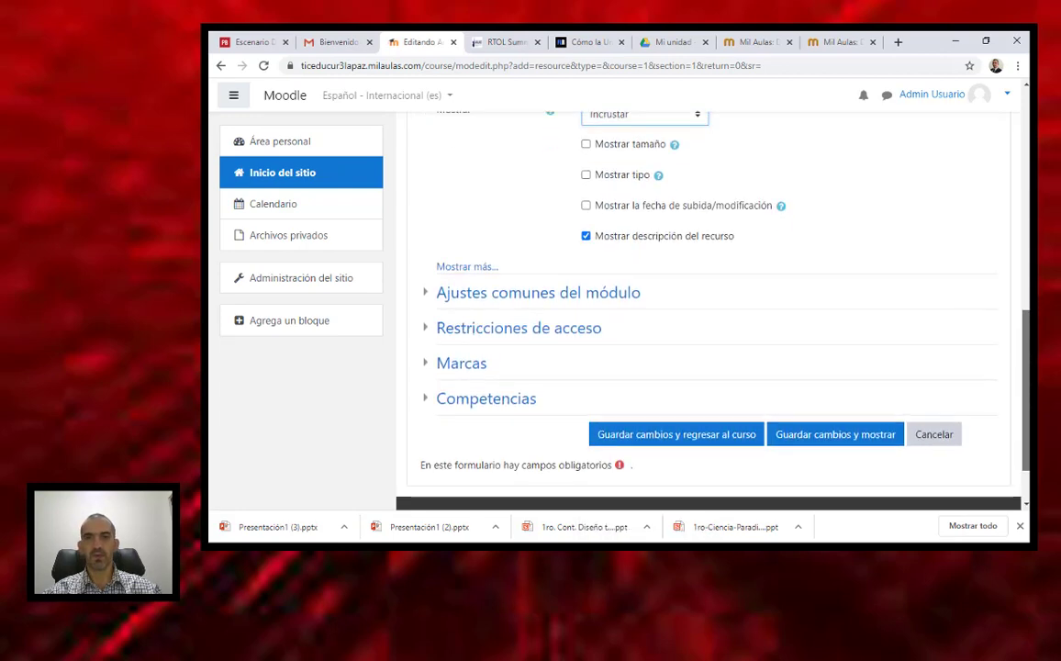
click(677, 435)
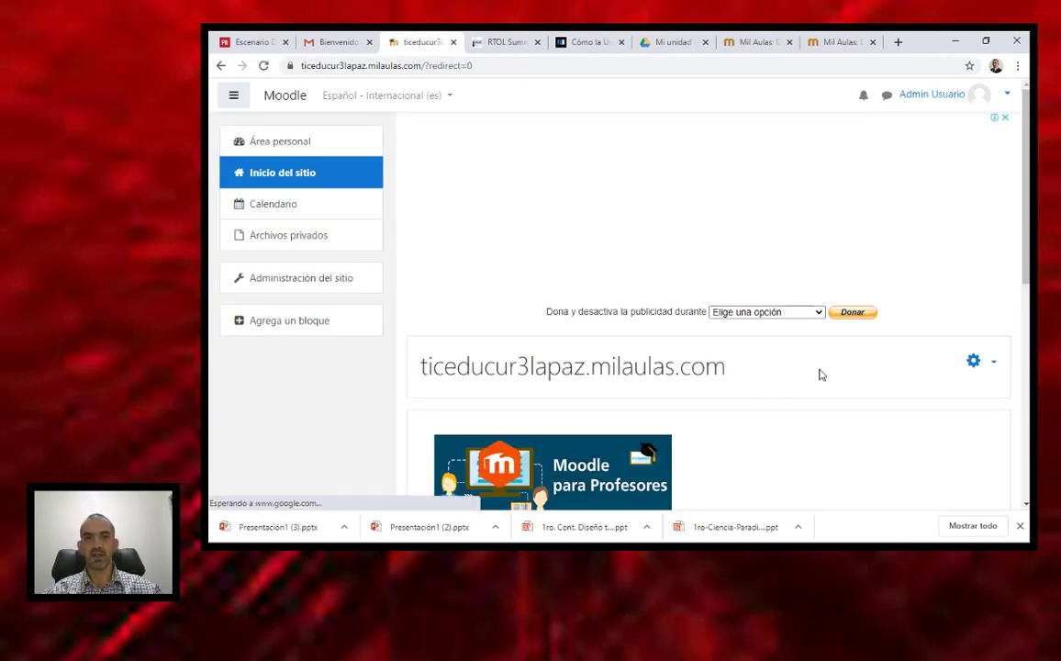
Add another Archivo resource to the site home page and name it "Guía de estudio."
scroll(927, 294, down, 4)
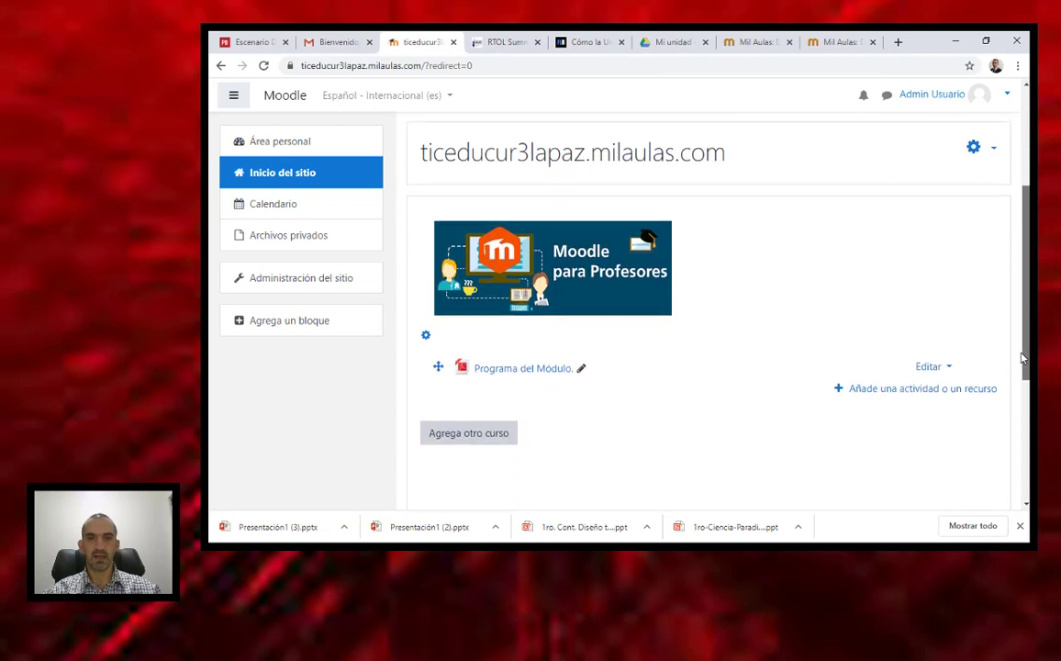
scroll(1023, 358, down, 1)
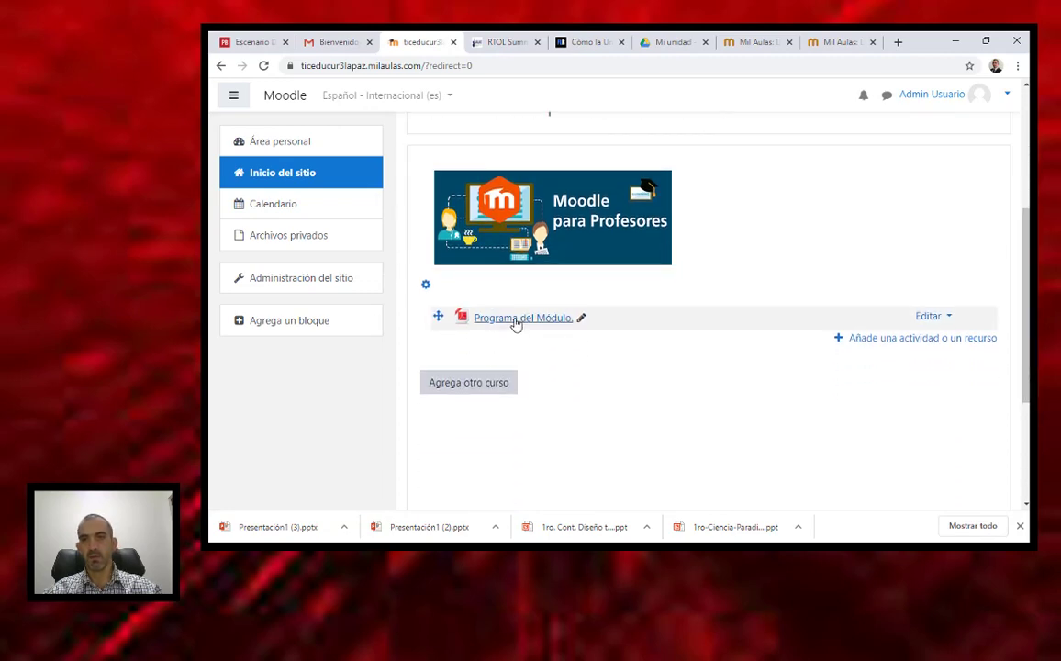
click(882, 339)
drag(590, 254, 582, 435)
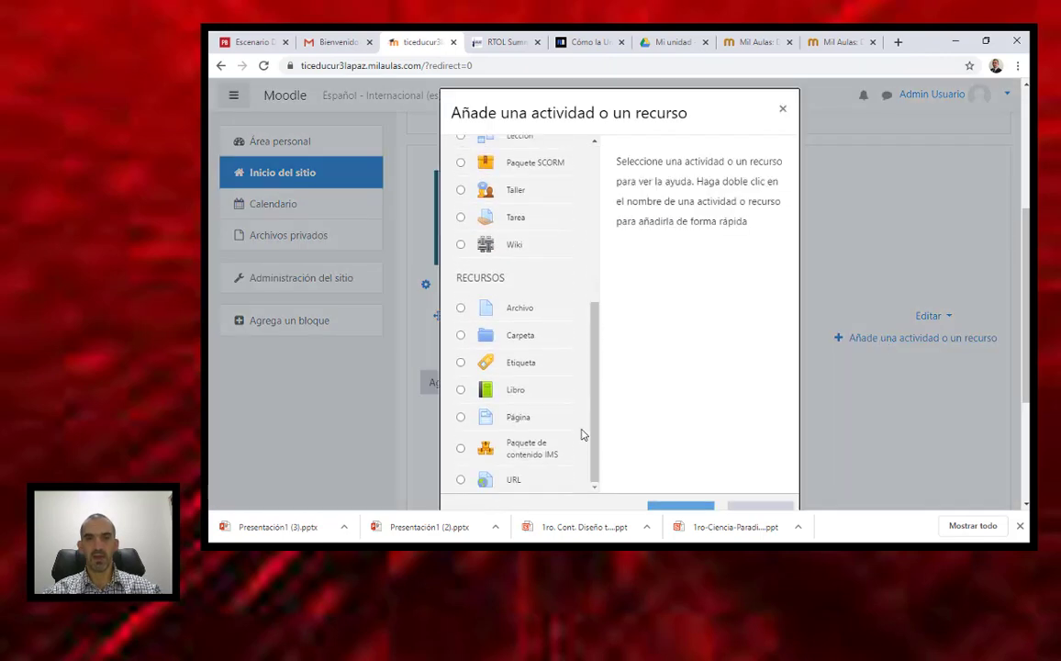
click(462, 310)
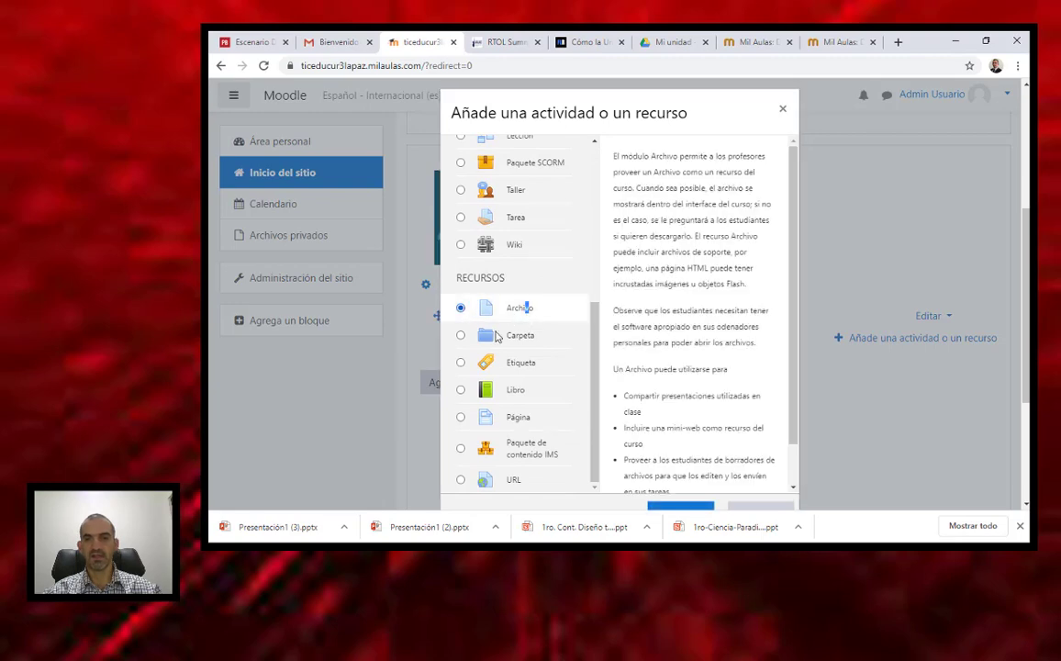
click(674, 511)
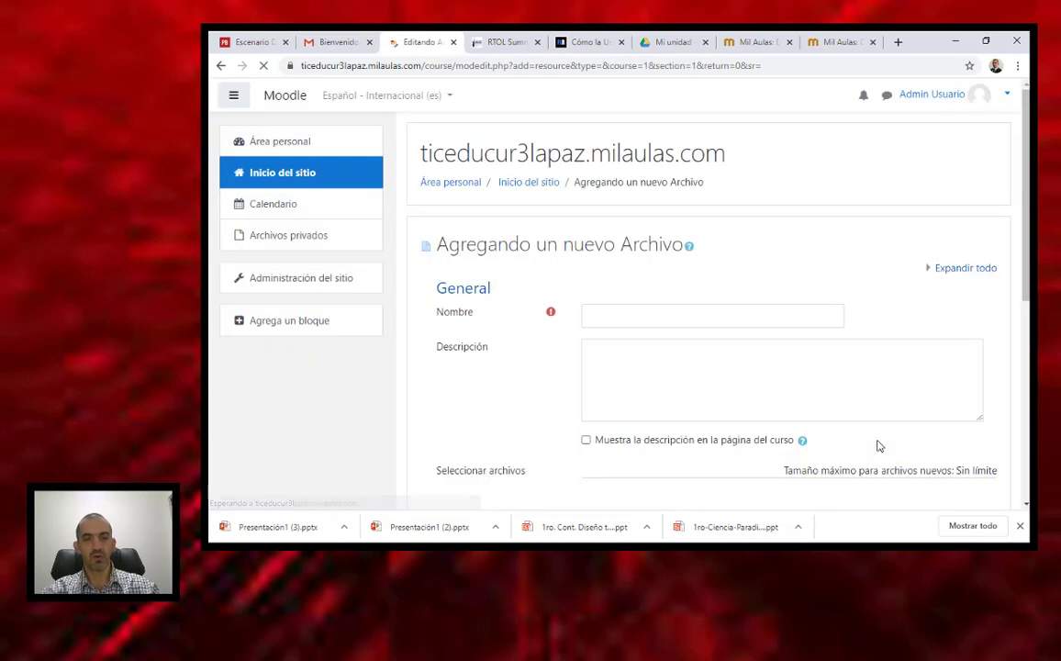
click(619, 318)
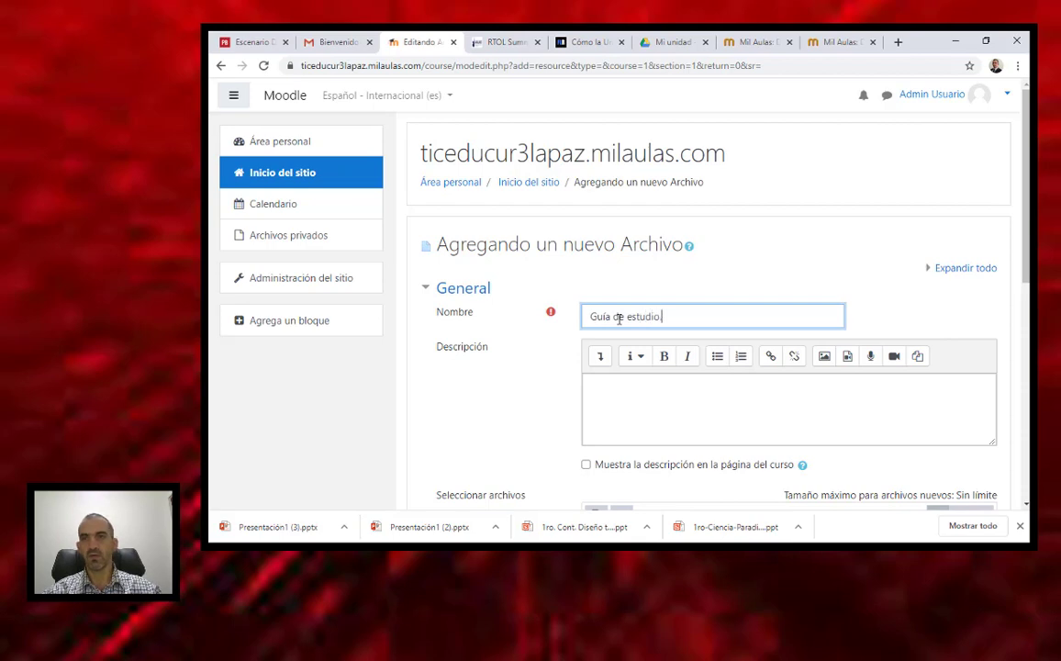
Attach the PDF "Guía de Estudio 1 Módulo 3" from the module folder to the study guide resource
scroll(1017, 366, down, 5)
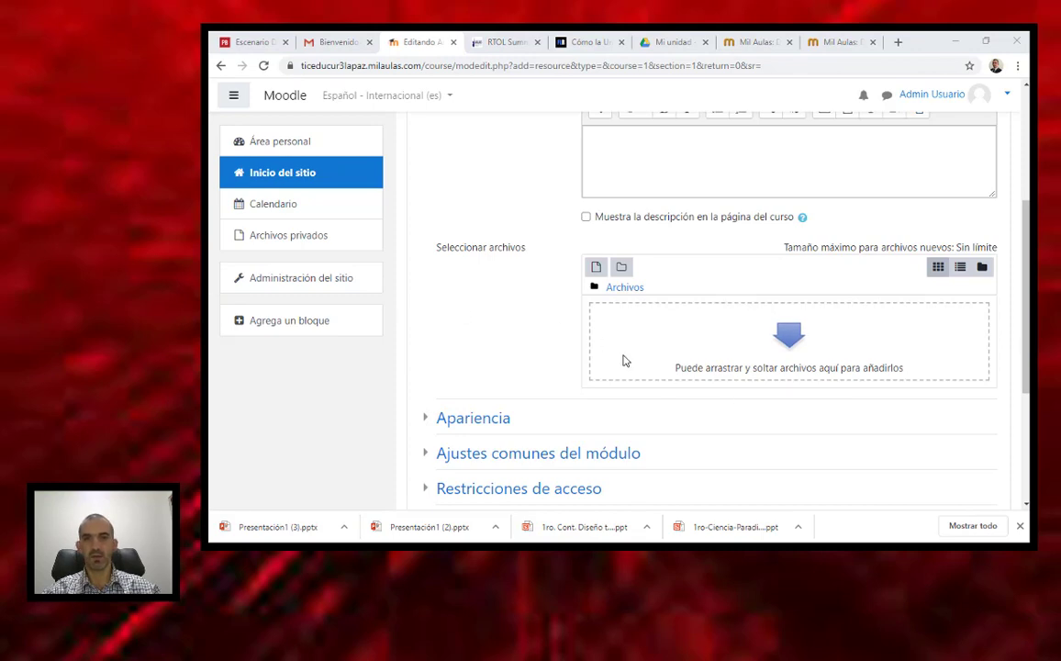
click(593, 270)
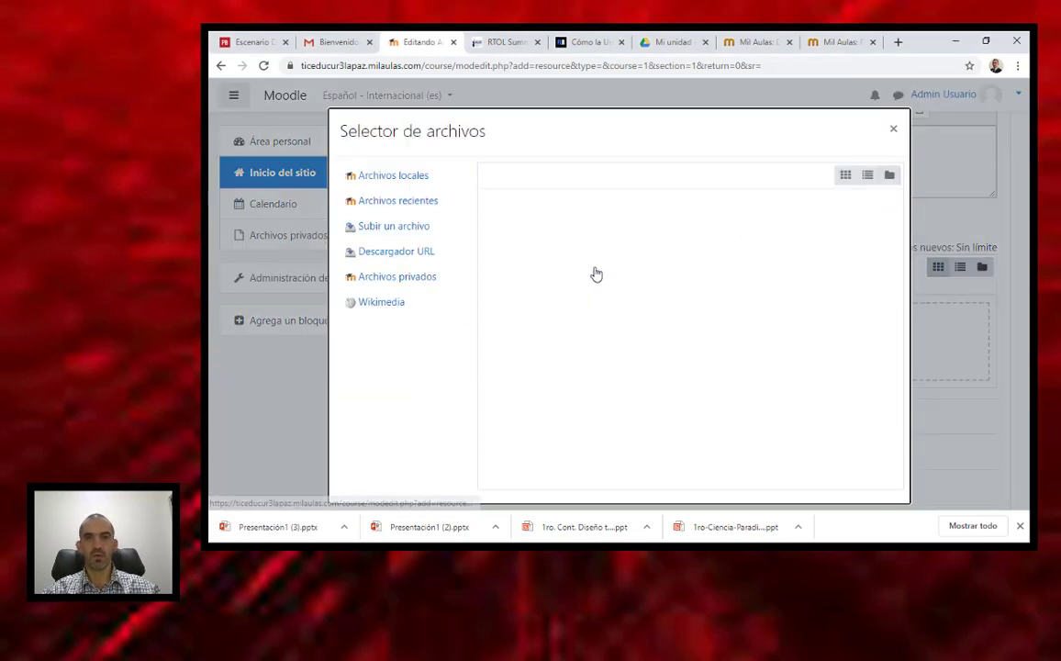
click(542, 260)
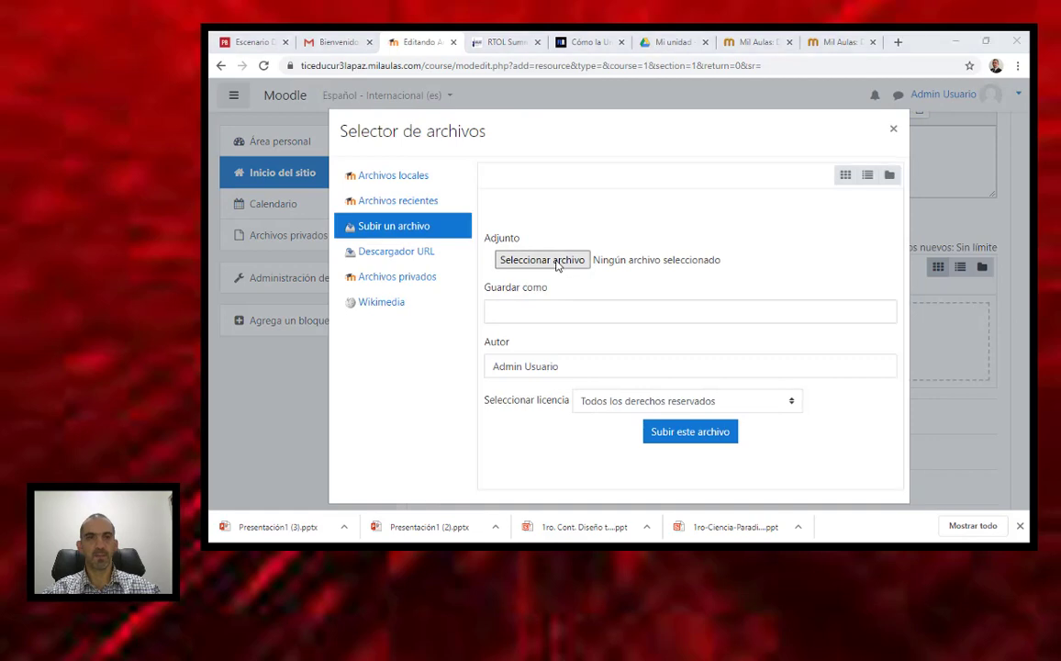
click(503, 239)
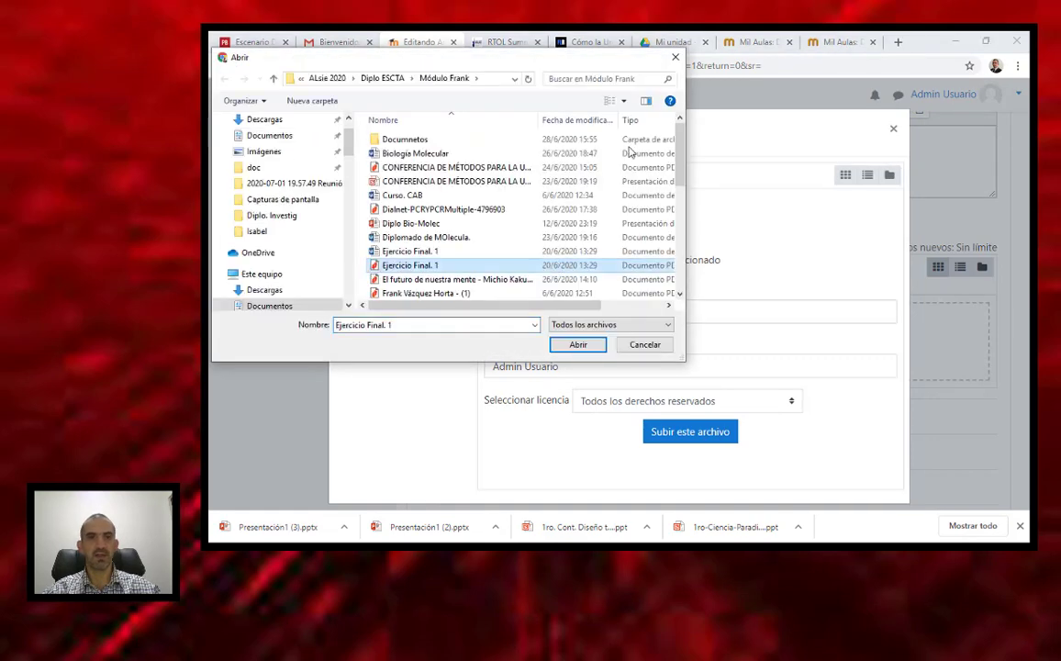
scroll(681, 175, down, 1)
drag(681, 174, 677, 233)
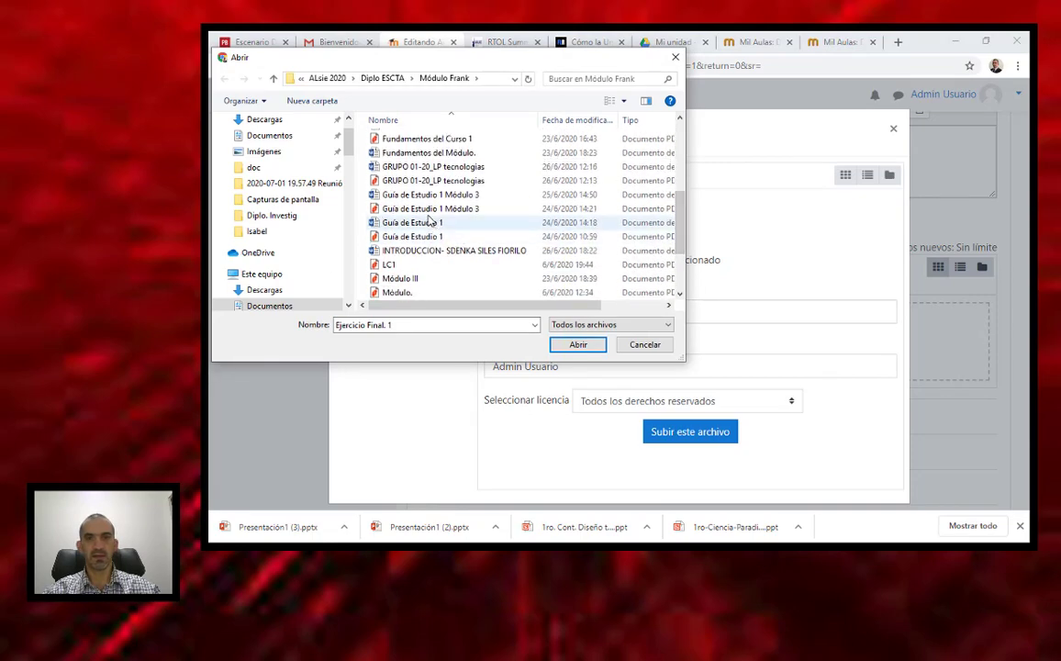
click(425, 209)
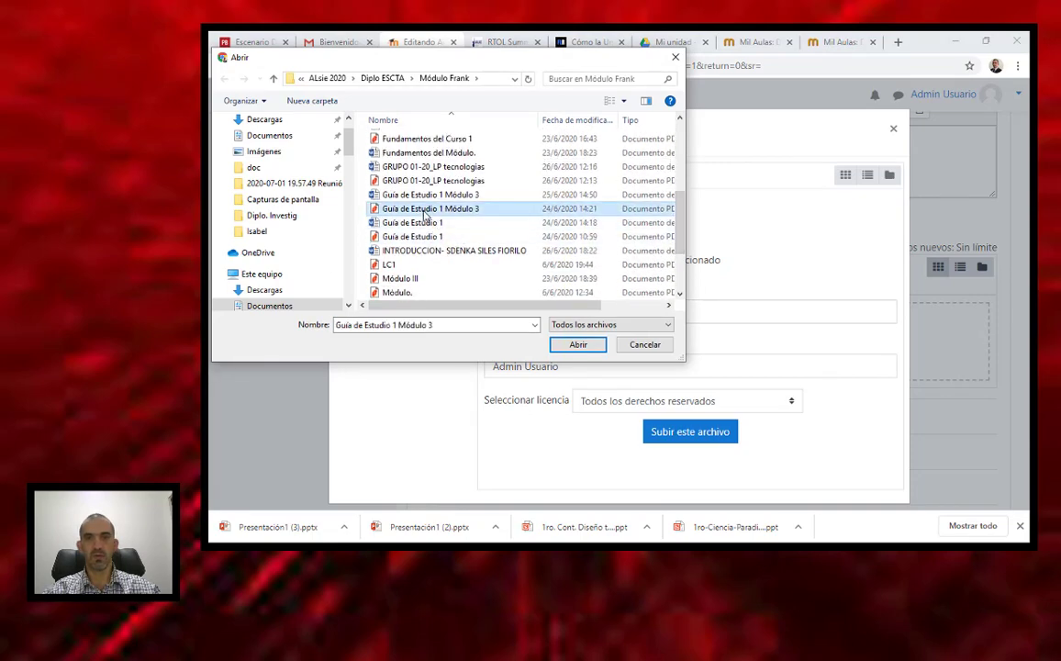
click(578, 345)
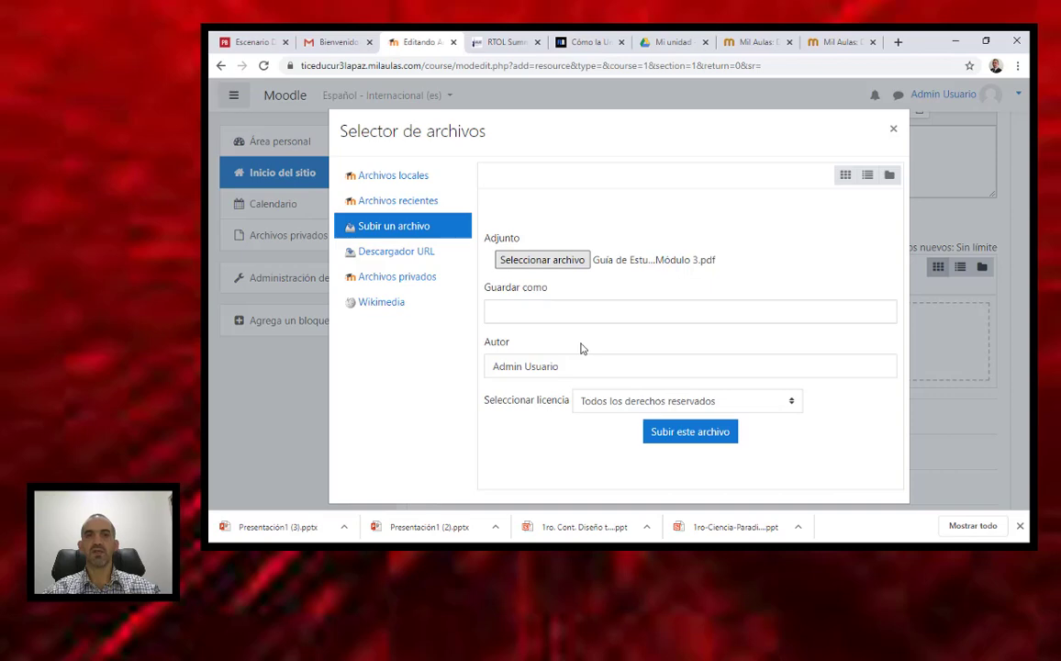
Set the study guide PDF's save name to "Guía" and upload it to the resource
click(518, 314)
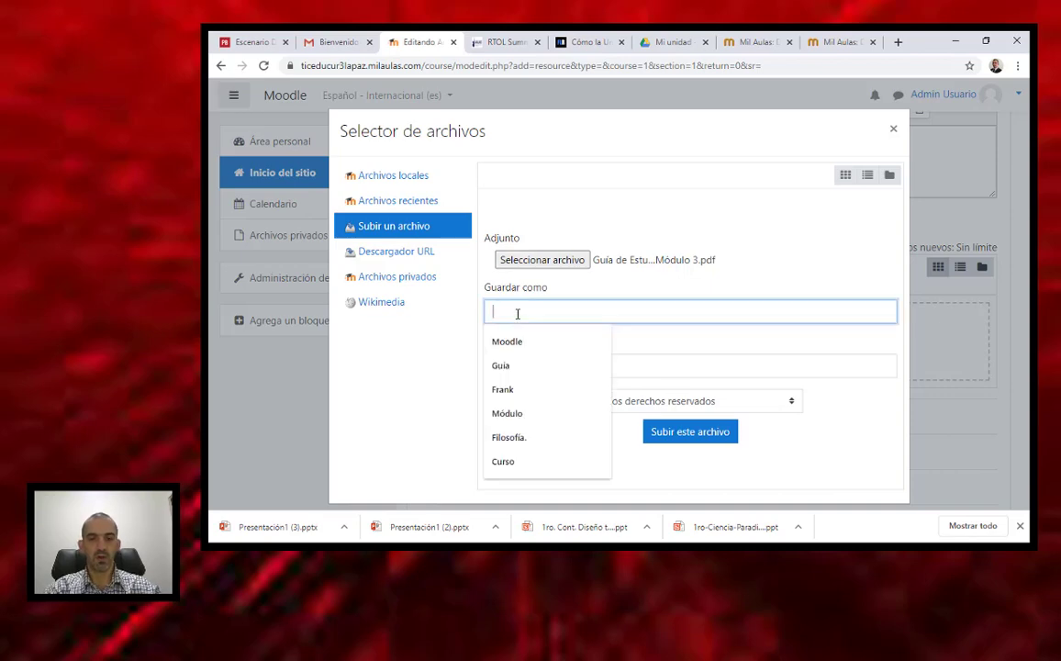
text(Guía)
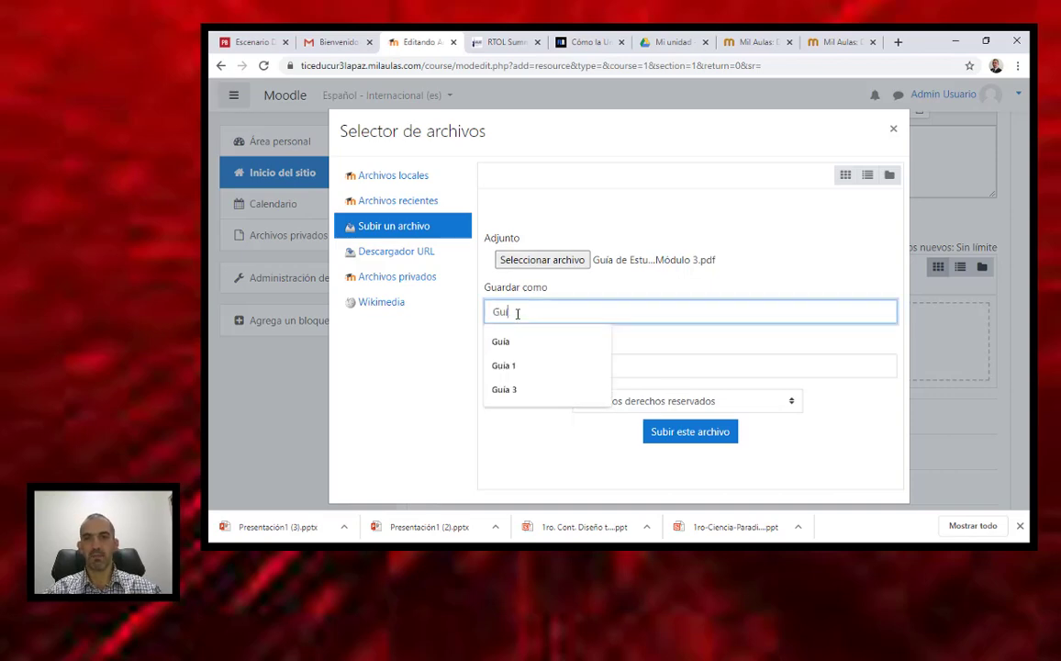
click(685, 435)
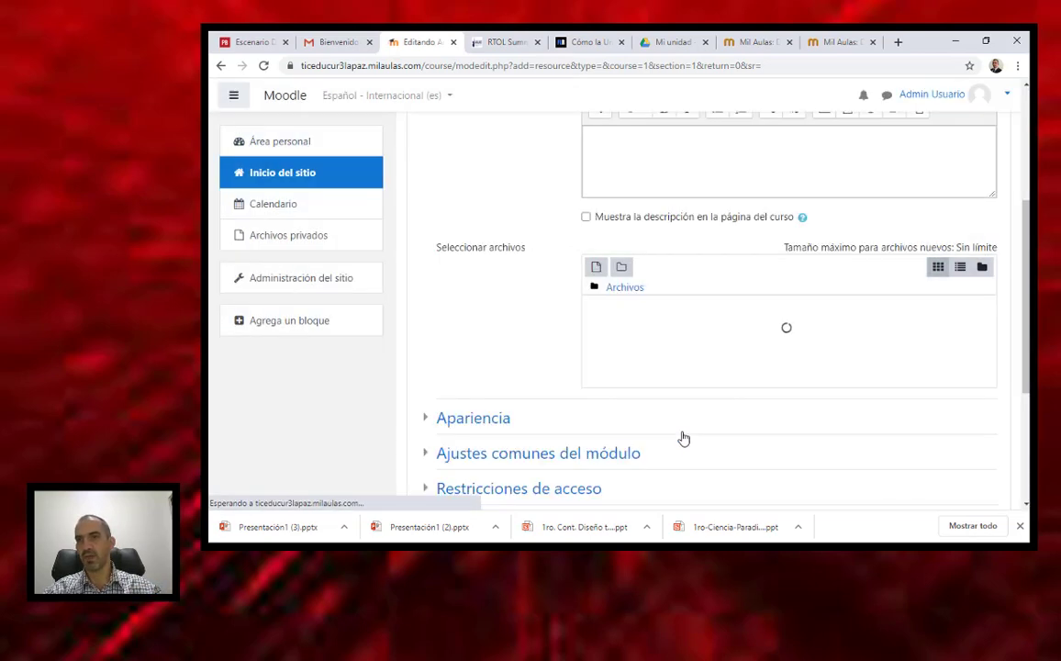
Set the study guide resource's display option to Incrustar, then save the changes and return to the course
scroll(918, 312, down, 2)
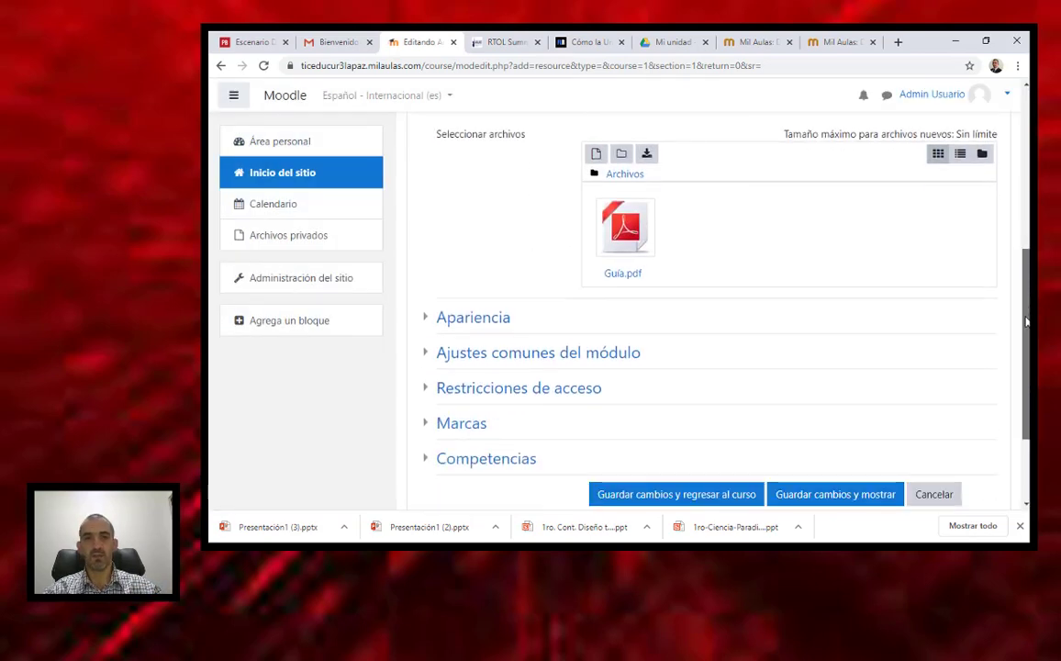
click(479, 317)
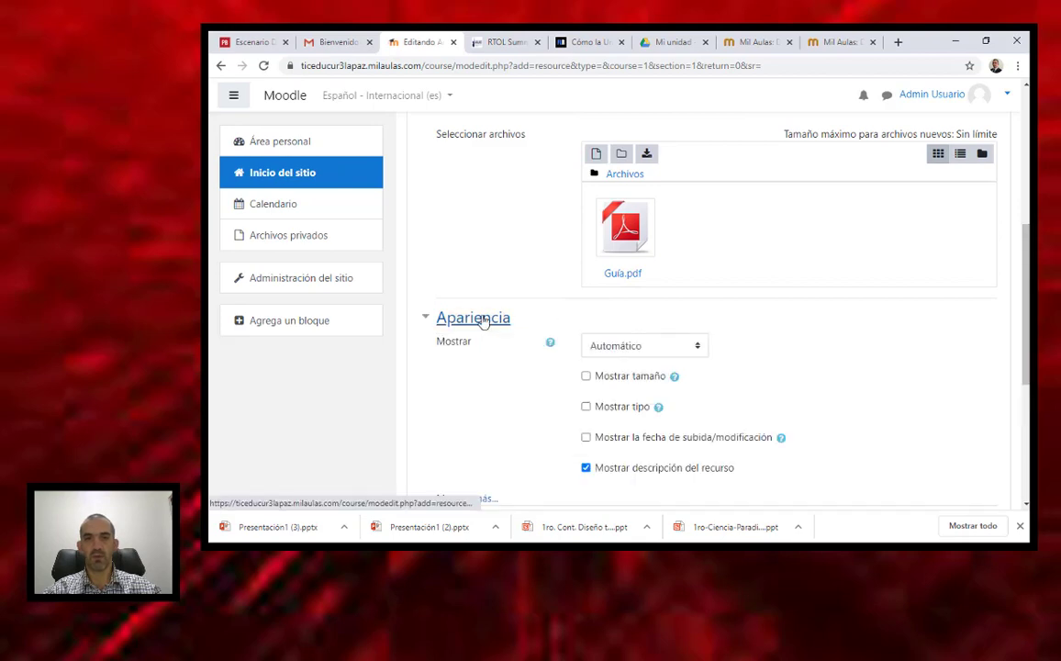
click(697, 347)
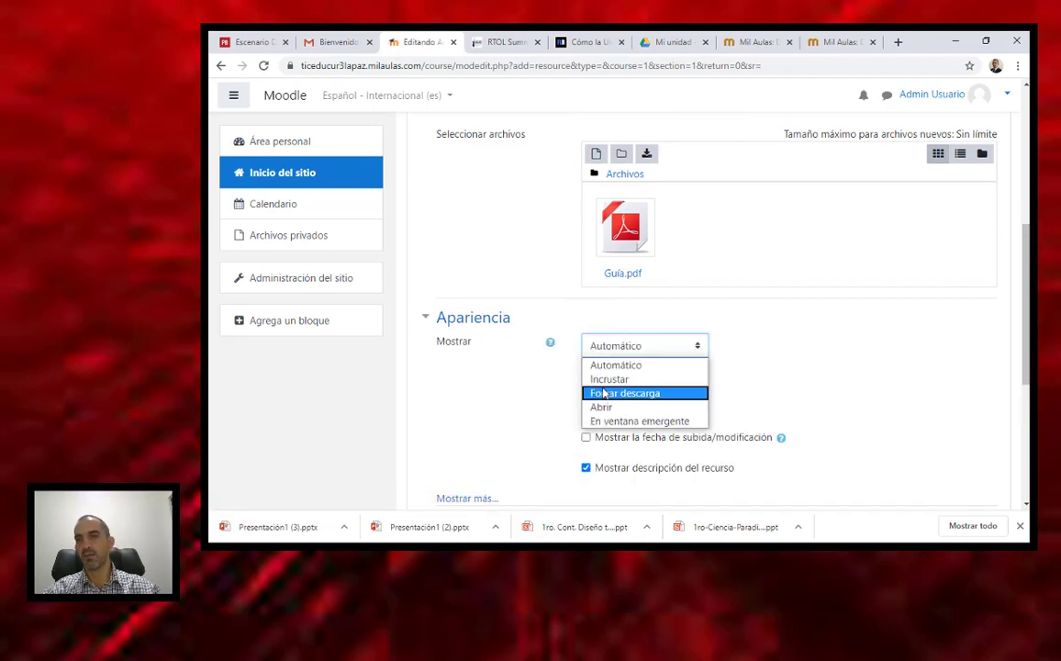
click(702, 376)
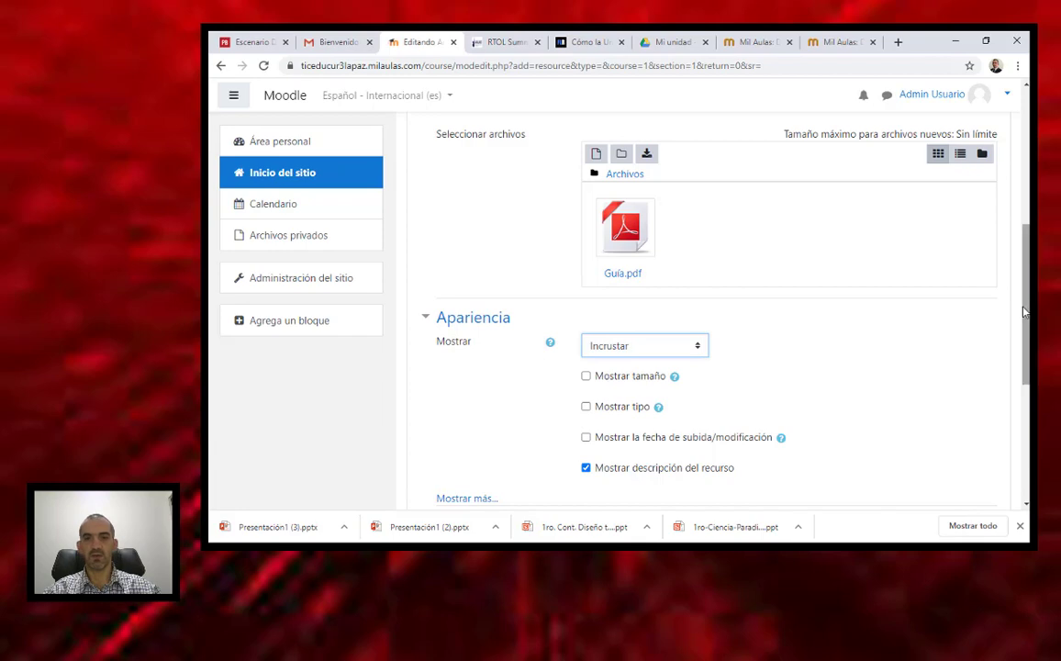
scroll(1028, 310, down, 3)
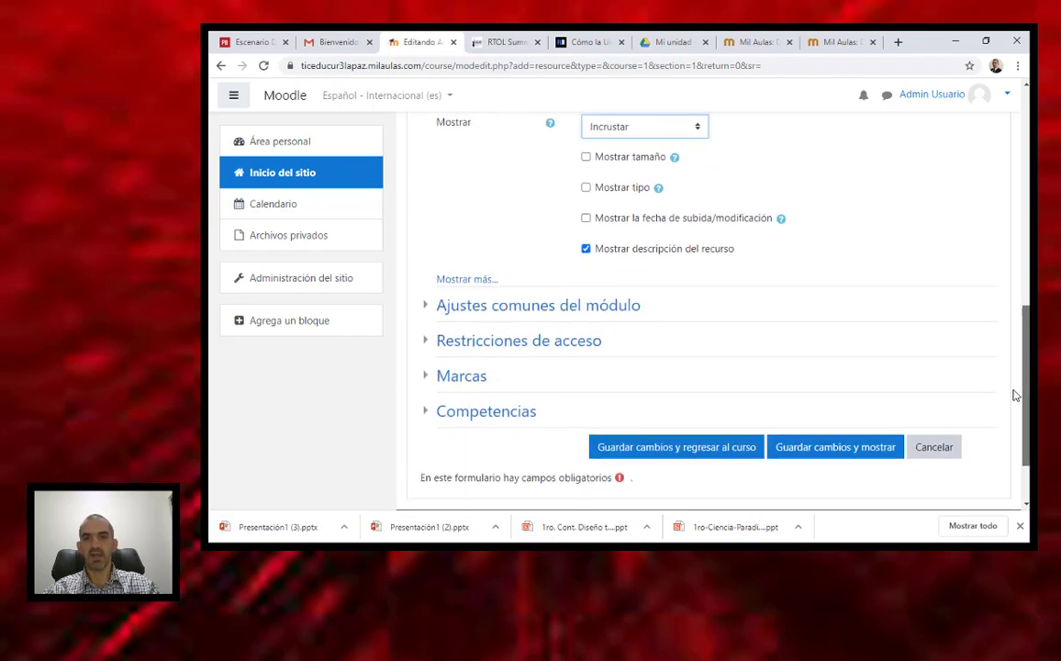
click(680, 440)
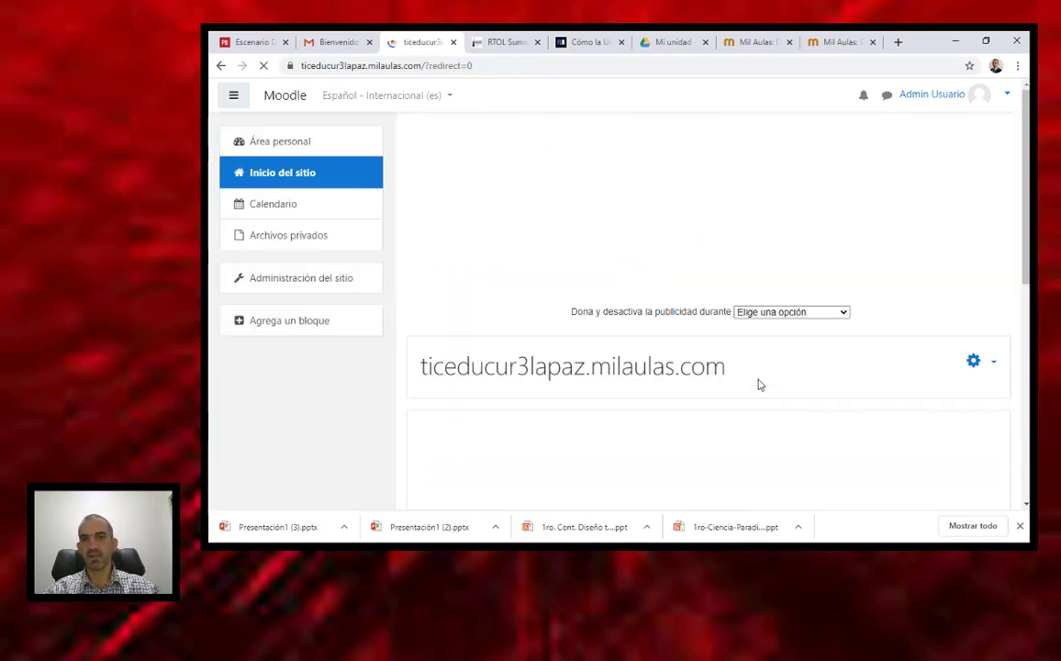
Add an Etiqueta resource below the study guide on the site home page
scroll(1028, 335, down, 2)
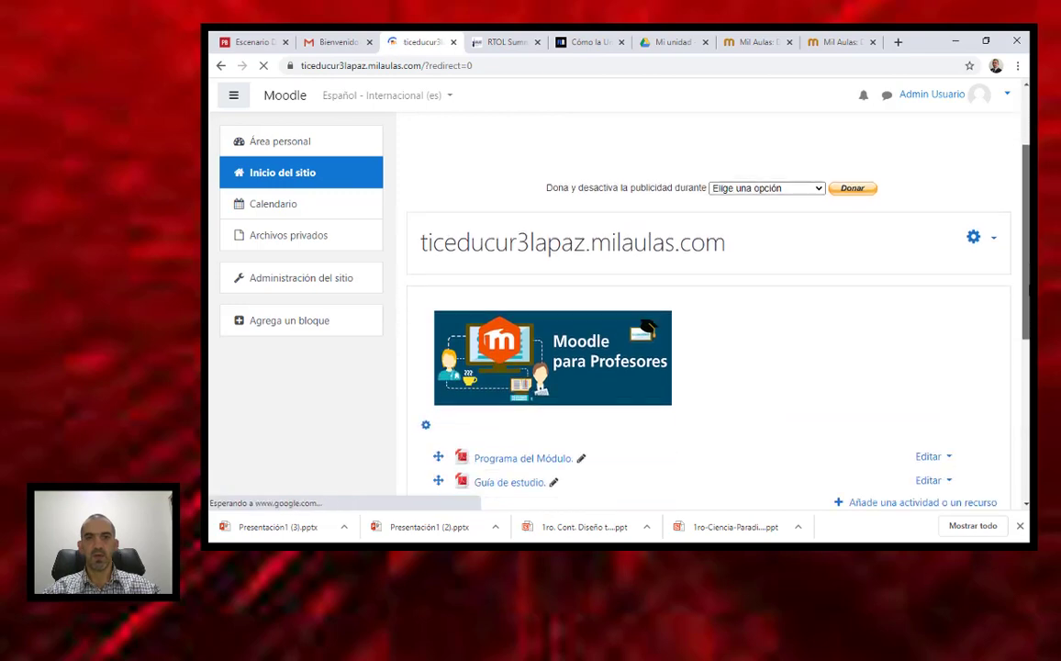
scroll(1029, 335, down, 1)
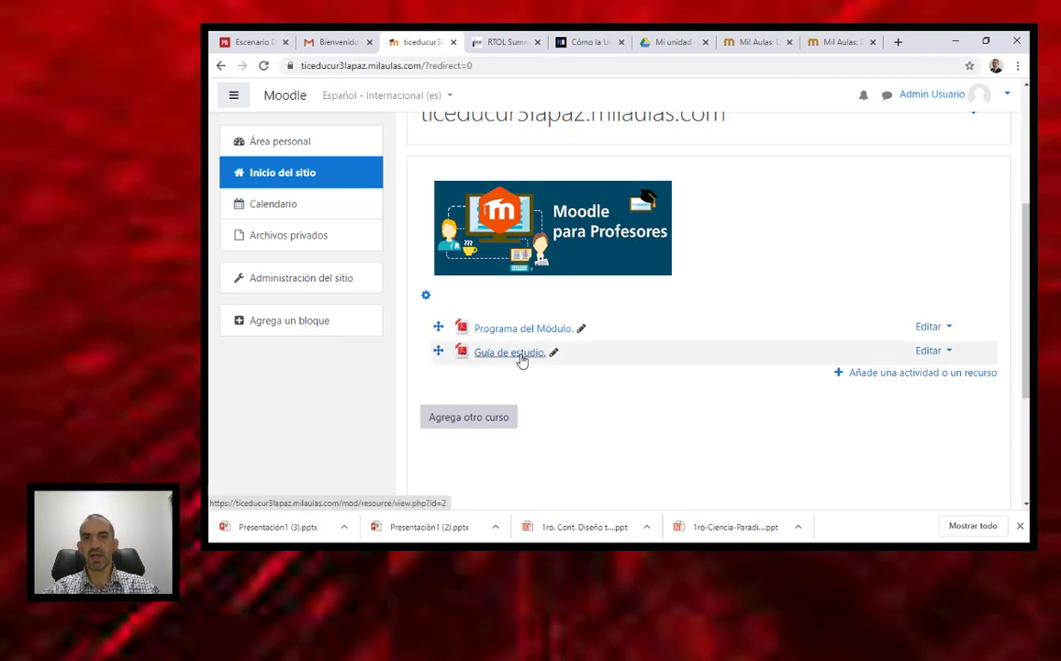
click(873, 376)
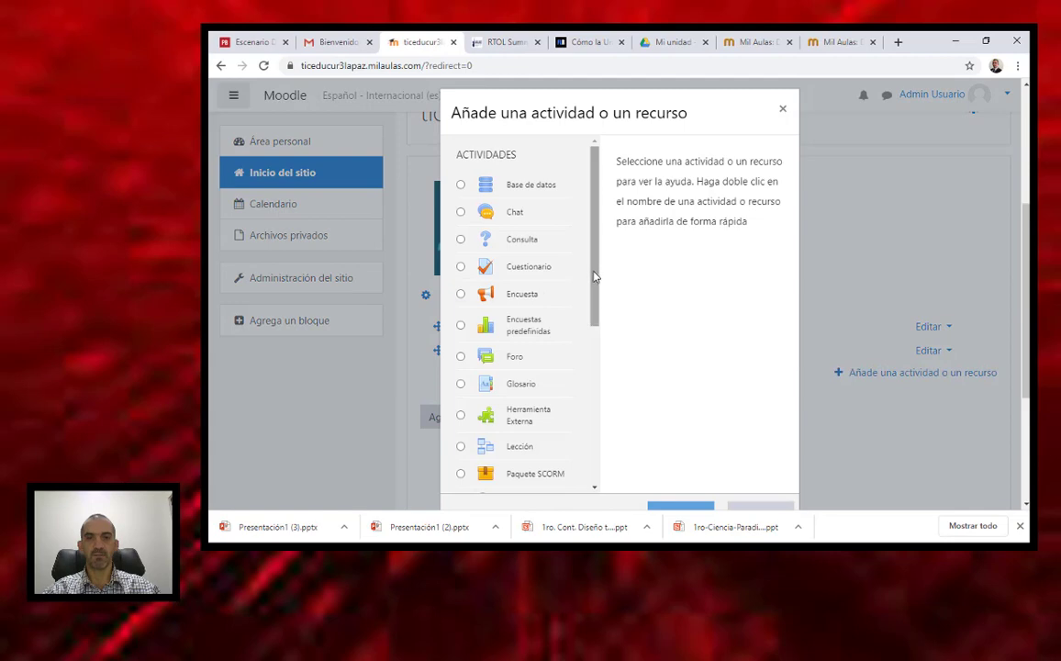
scroll(583, 376, down, 3)
scroll(584, 376, down, 2)
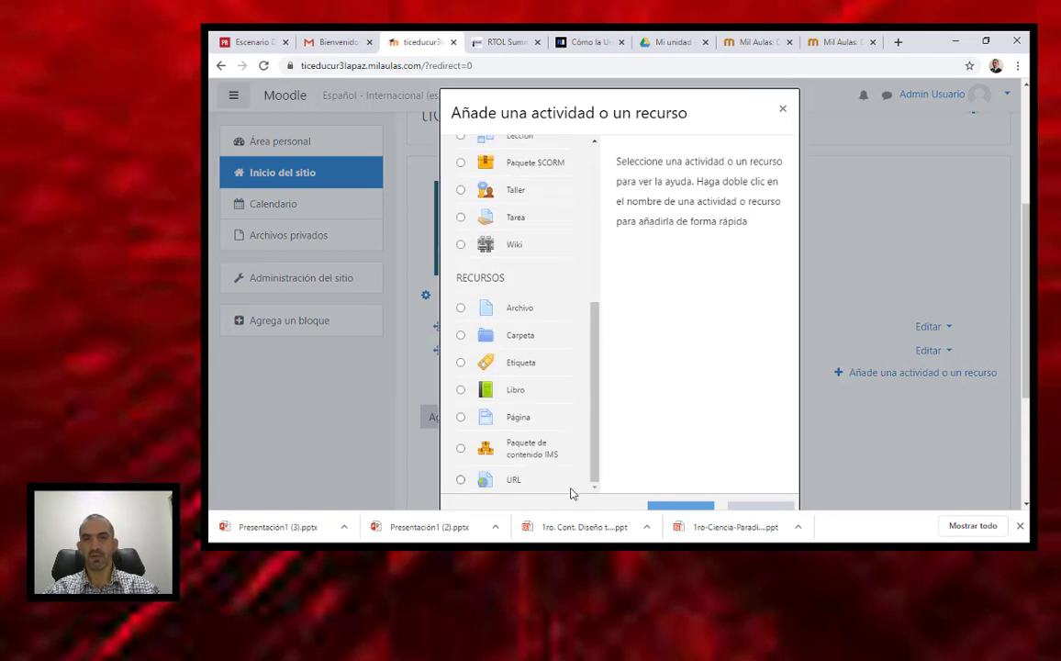
click(519, 365)
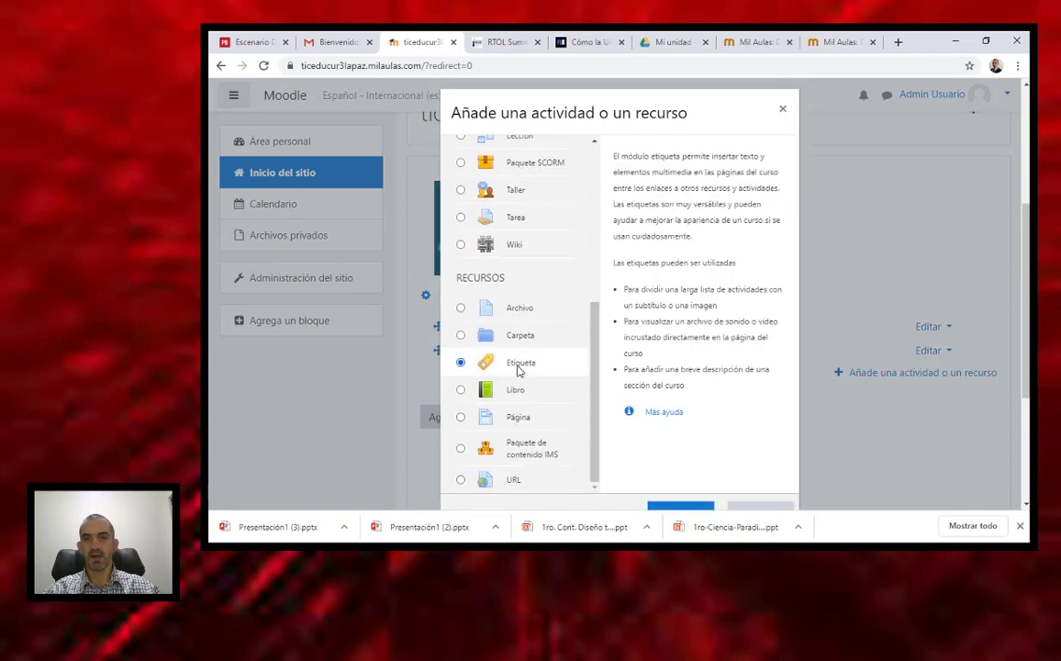
click(664, 505)
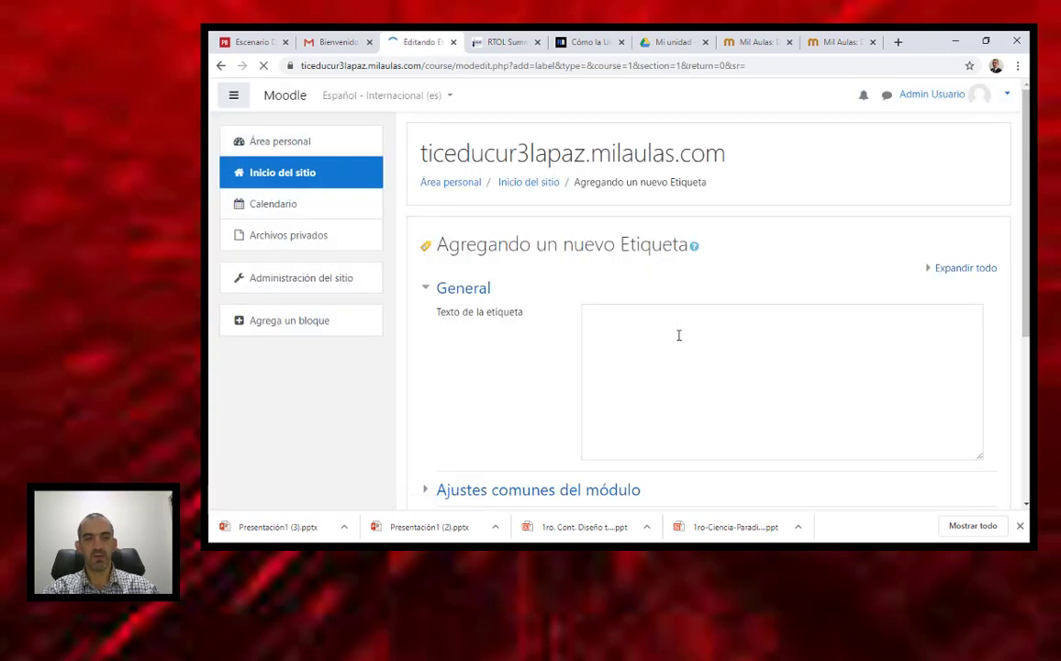
Enter "Actividades de autopreparación." in bold as the label text, then save and return to the course
click(649, 344)
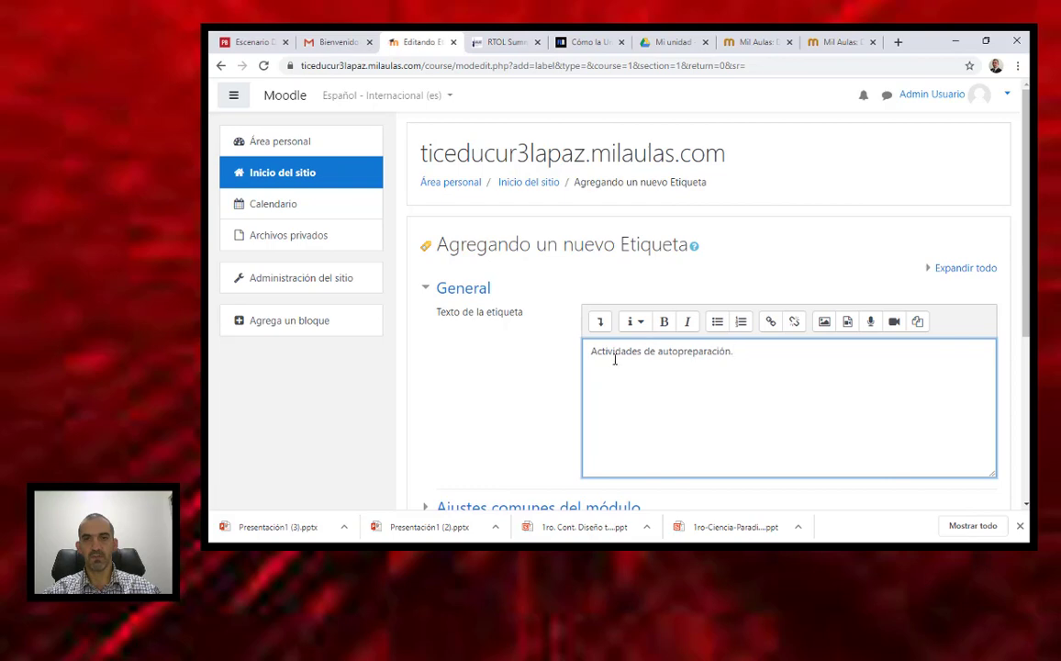
drag(588, 351, 772, 358)
click(664, 323)
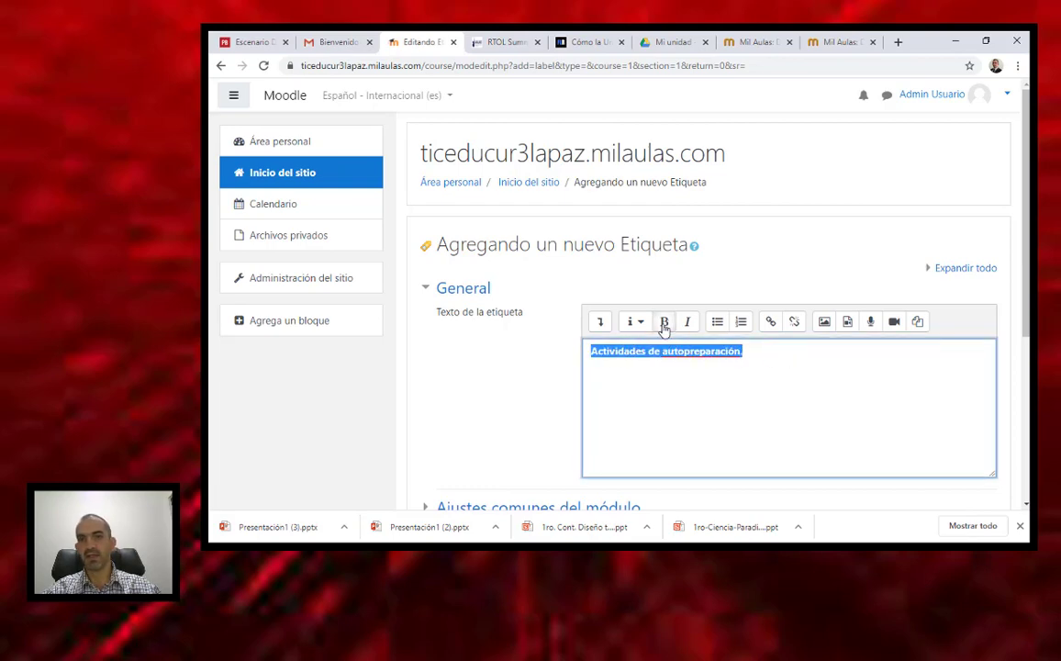
scroll(1026, 394, down, 1)
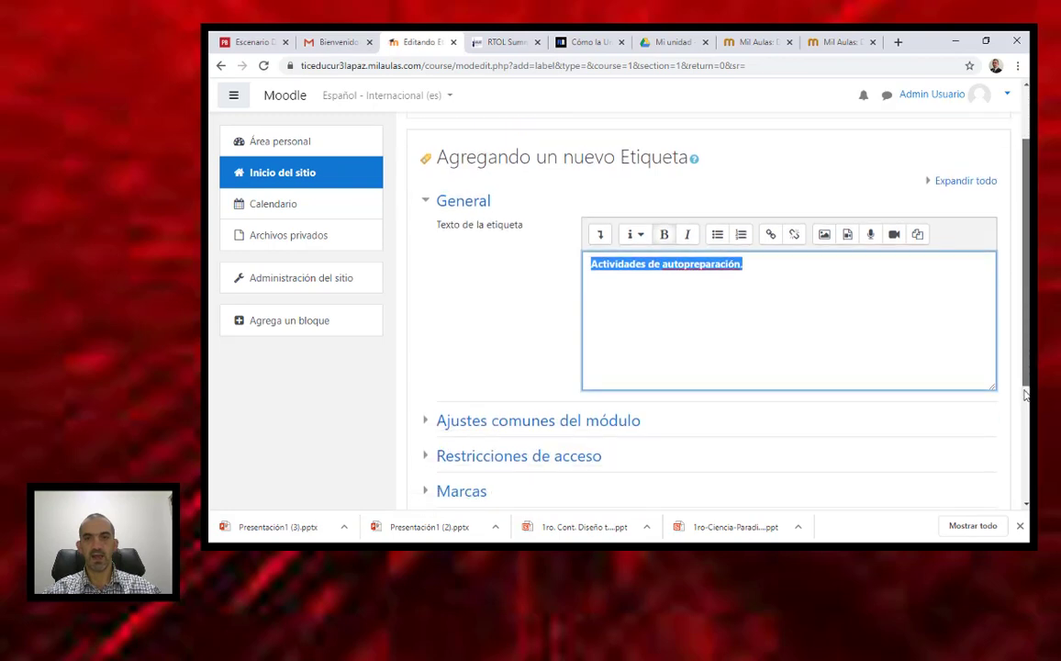
scroll(1026, 395, down, 2)
click(668, 439)
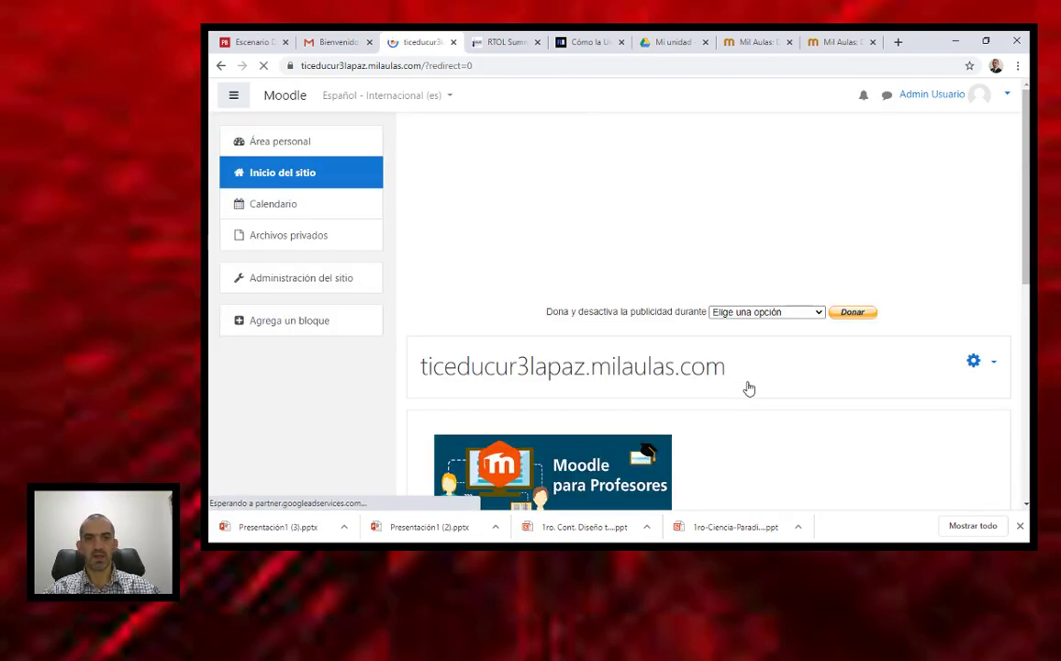
scroll(1026, 349, down, 3)
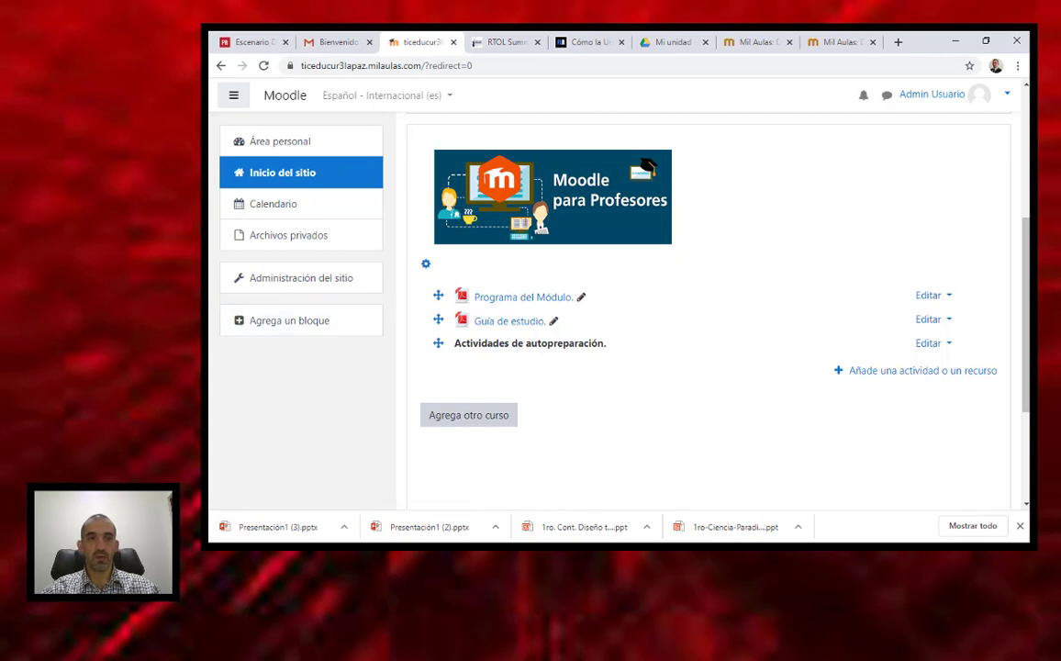
Switch to the Word document "Guía de Estudio 1" and copy the YouTube link of Vídeo 1
mouse_move(205, 55)
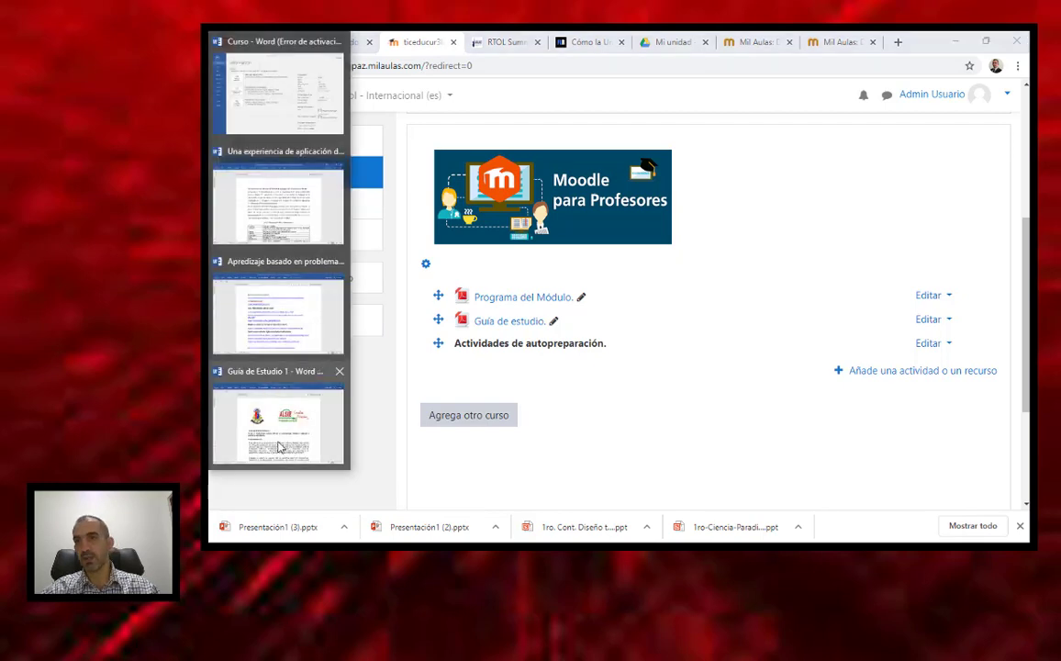
click(254, 400)
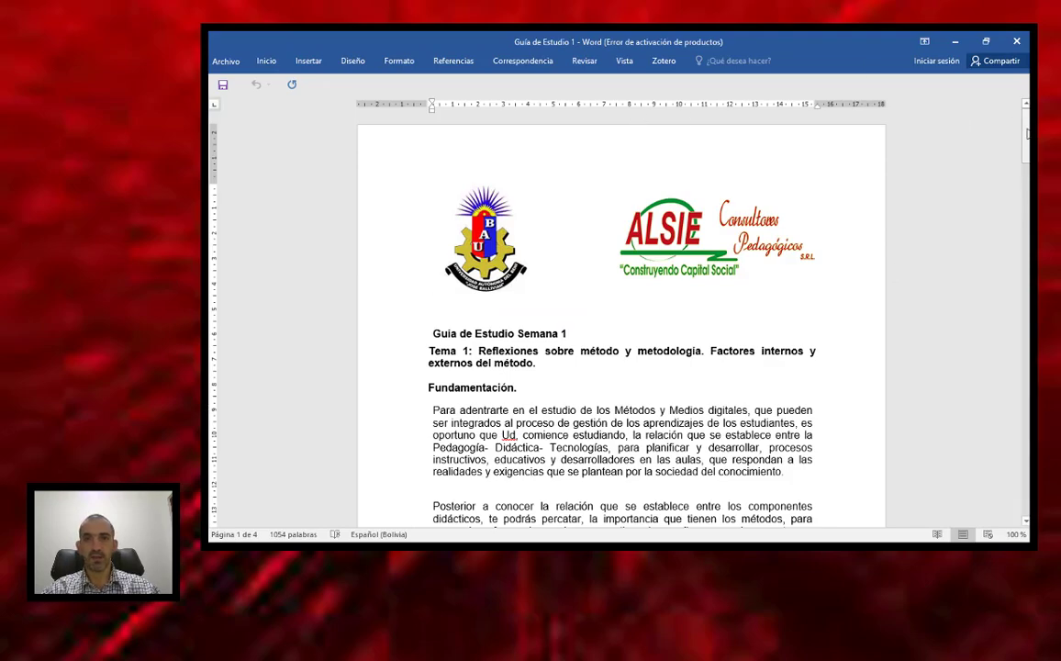
drag(1027, 127, 1024, 295)
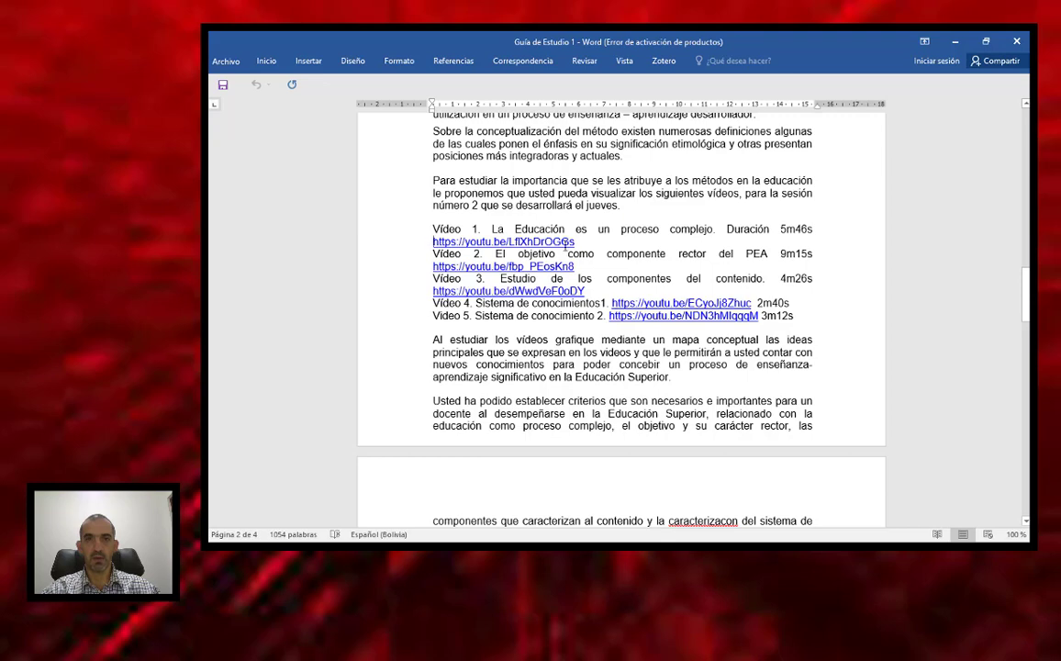
triple_click(563, 242)
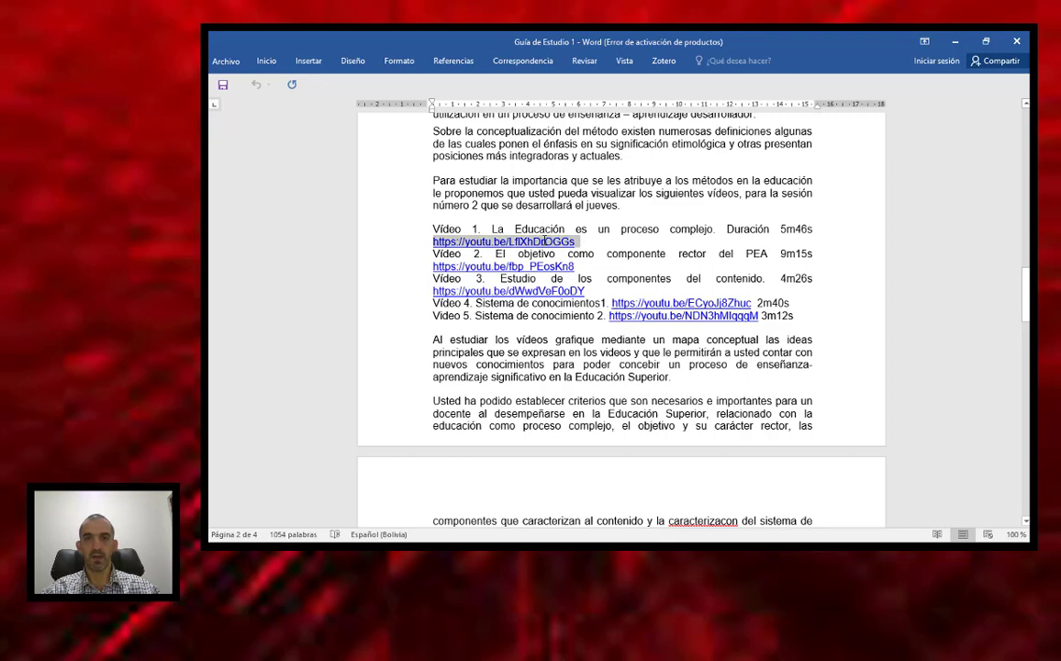
right_click(547, 242)
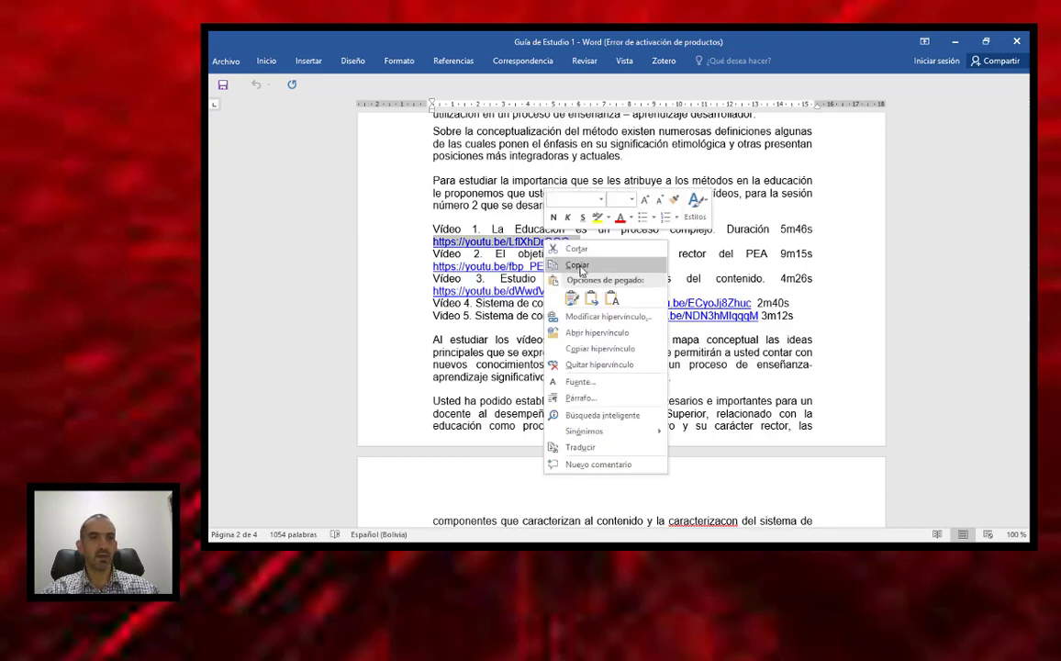
click(579, 266)
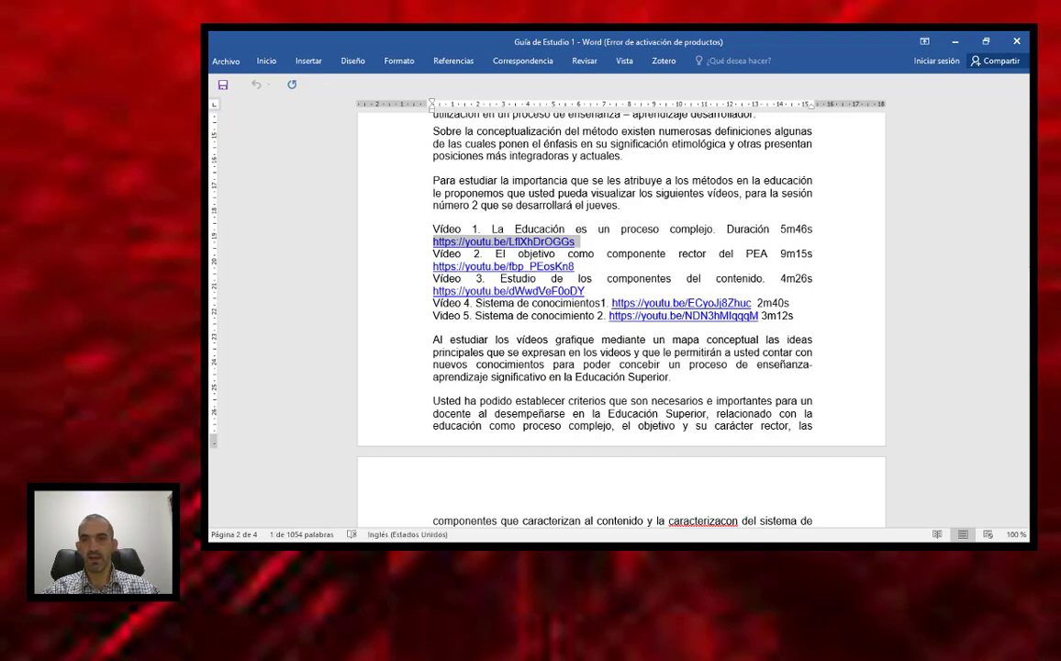
Return to the Moodle site in the browser and add a Página resource to the site home page
key(alt+Tab)
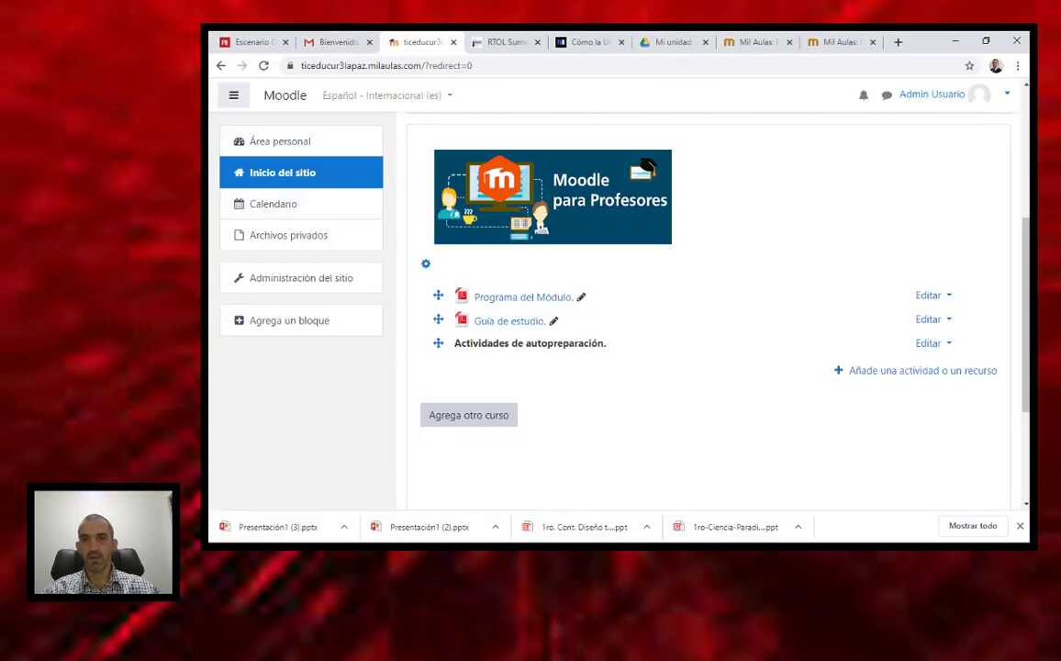
click(877, 372)
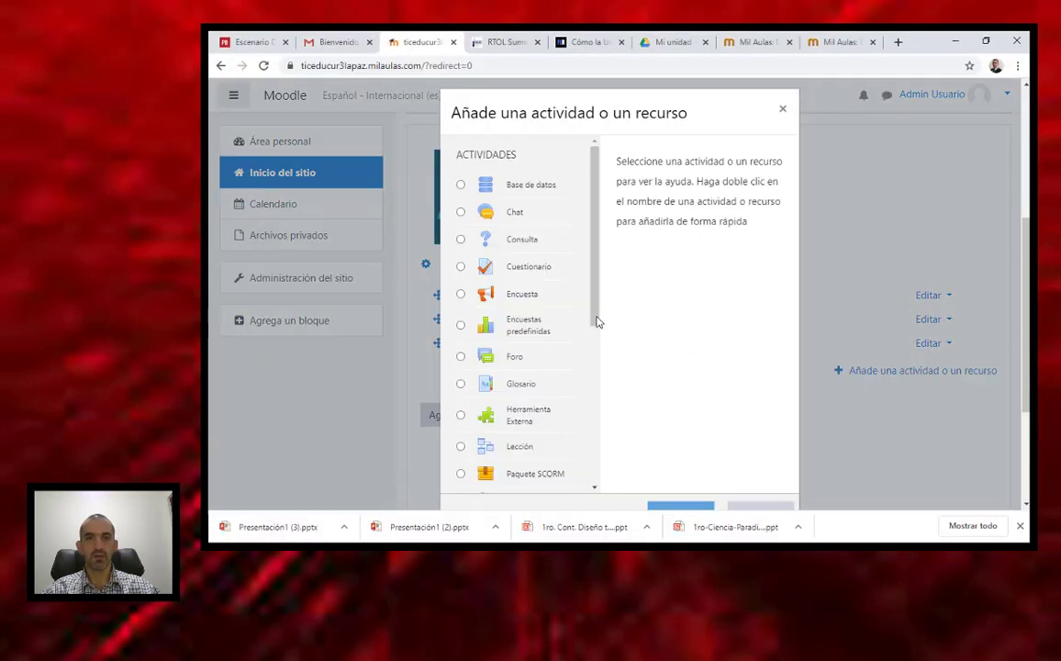
drag(596, 321, 585, 467)
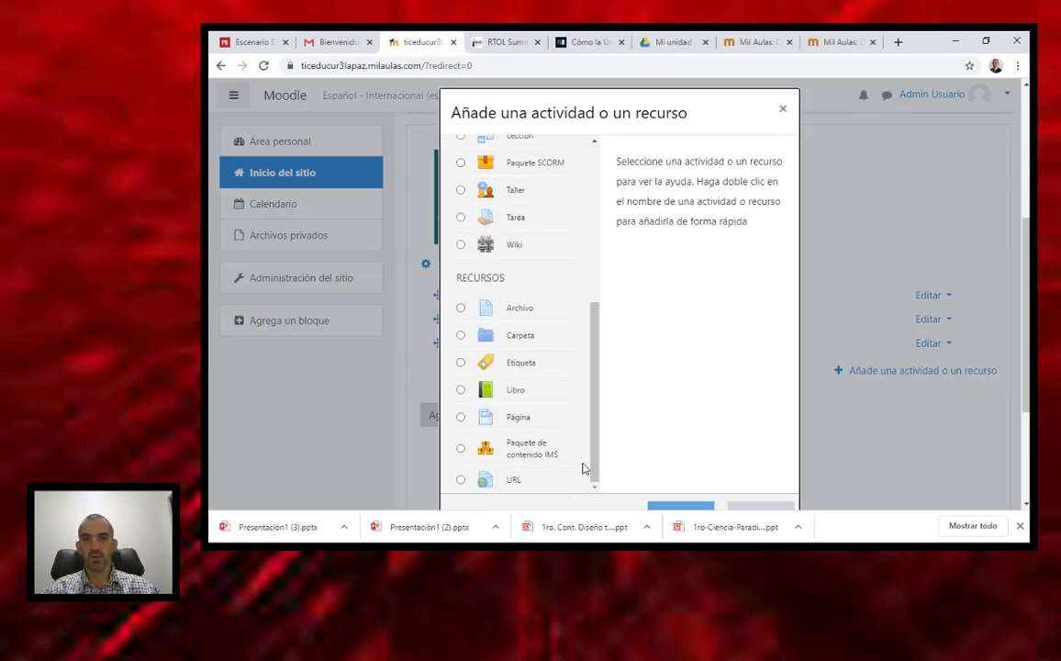
click(515, 418)
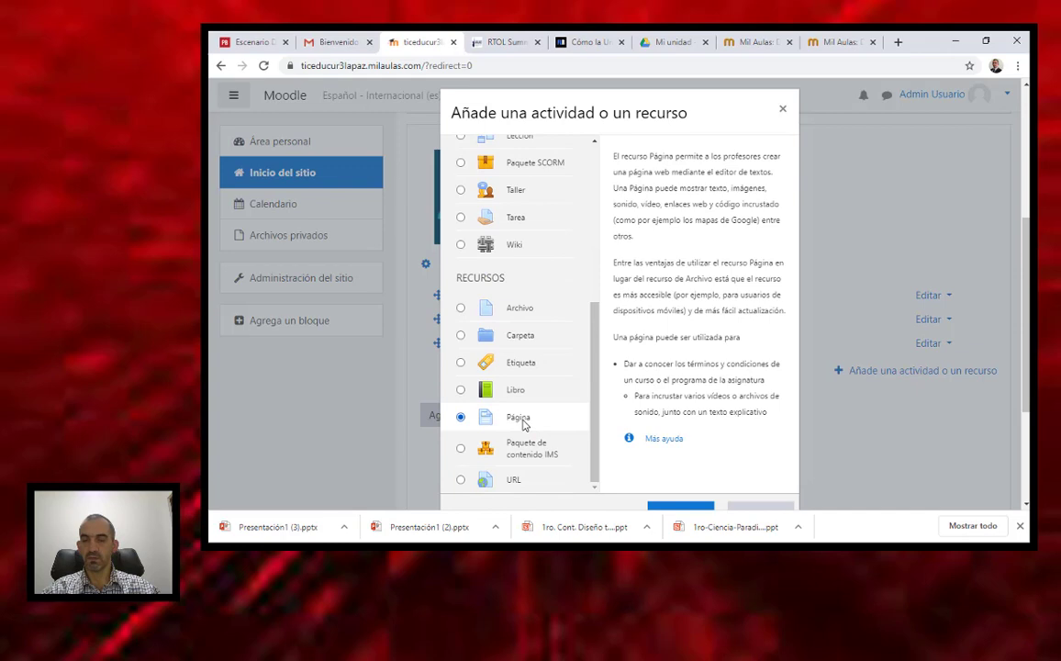
click(667, 510)
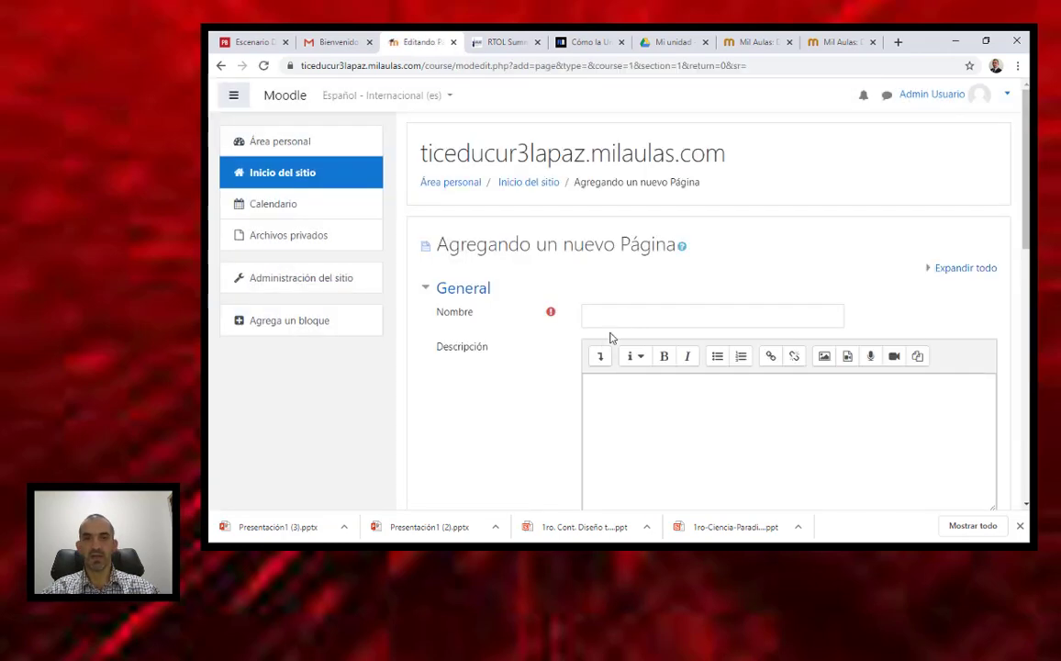
click(608, 312)
drag(1027, 241, 1028, 347)
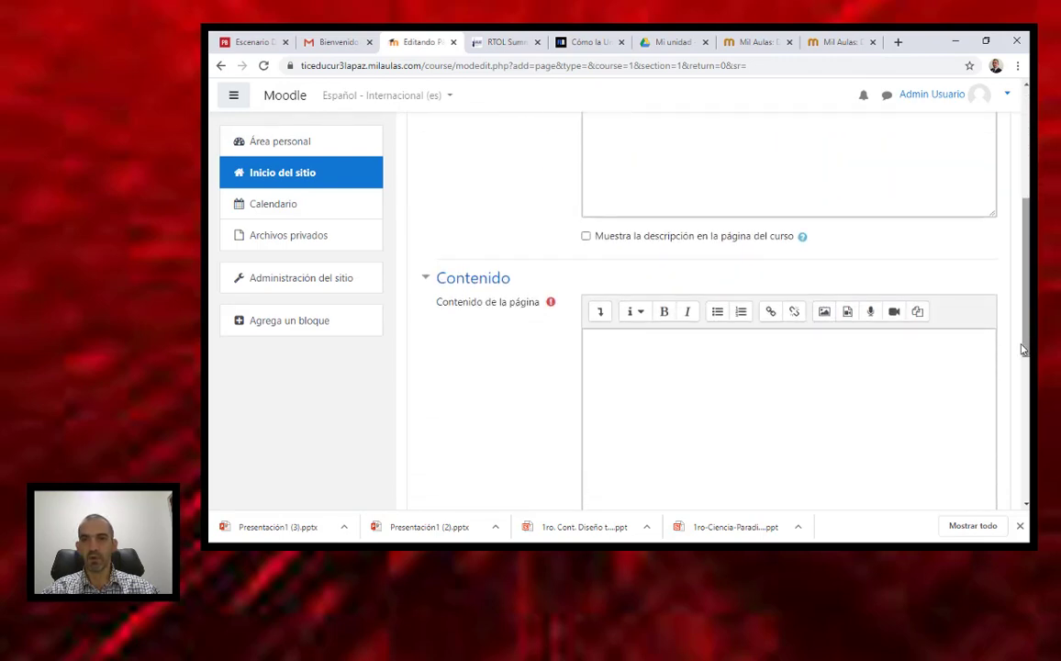
click(848, 314)
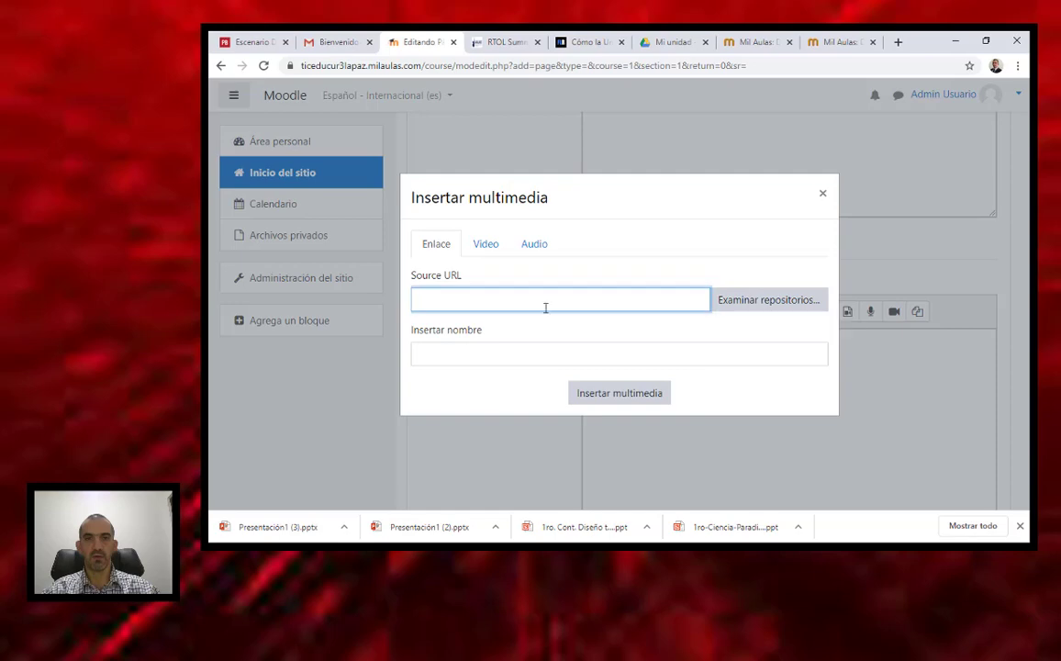
click(486, 246)
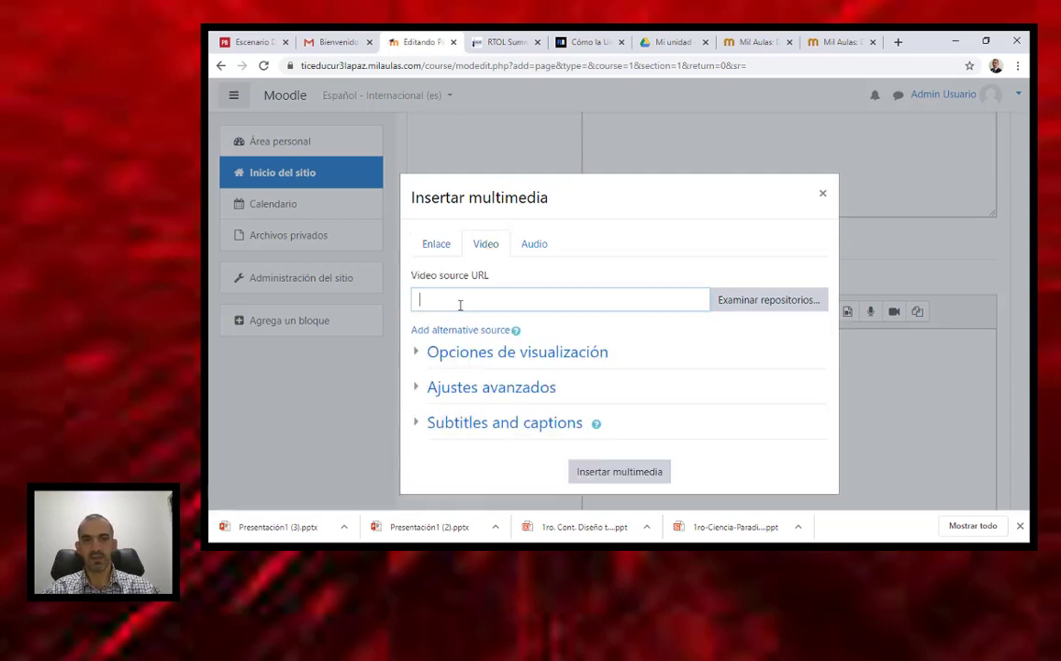
text(https://youtu.be/LfIXhDrOGGs)
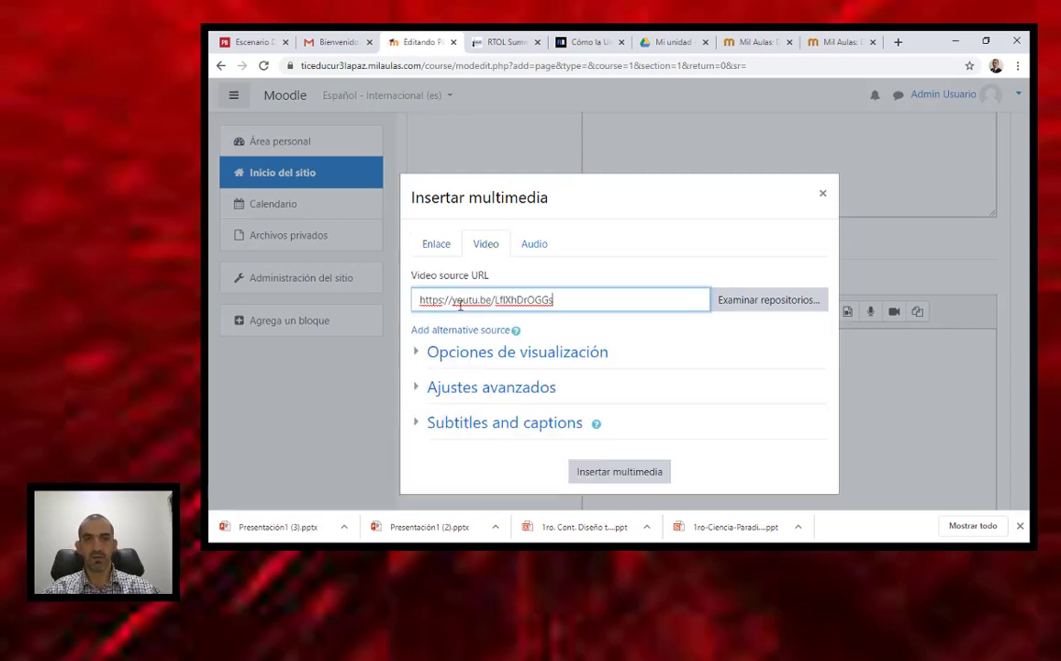
Set the video's display size to 840 x 420
click(472, 360)
click(452, 403)
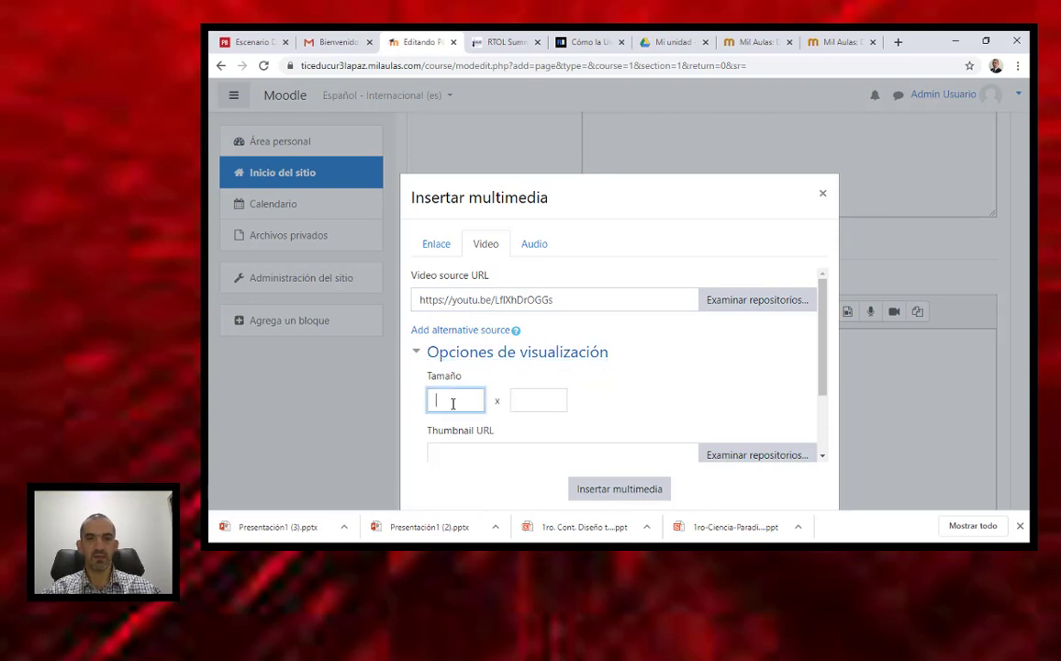
text(840)
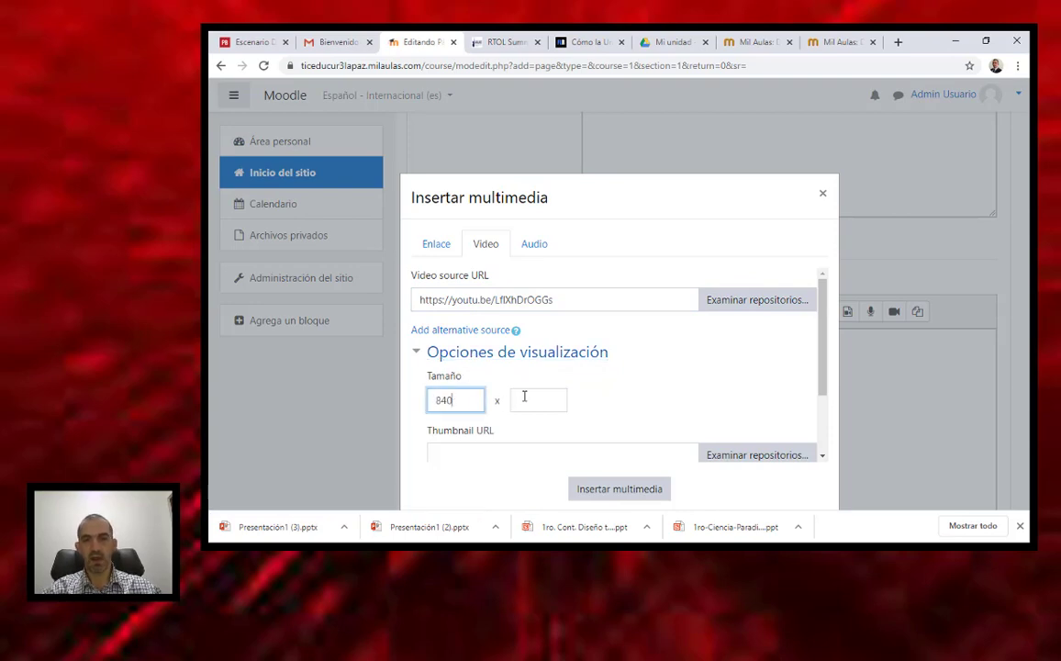
click(526, 399)
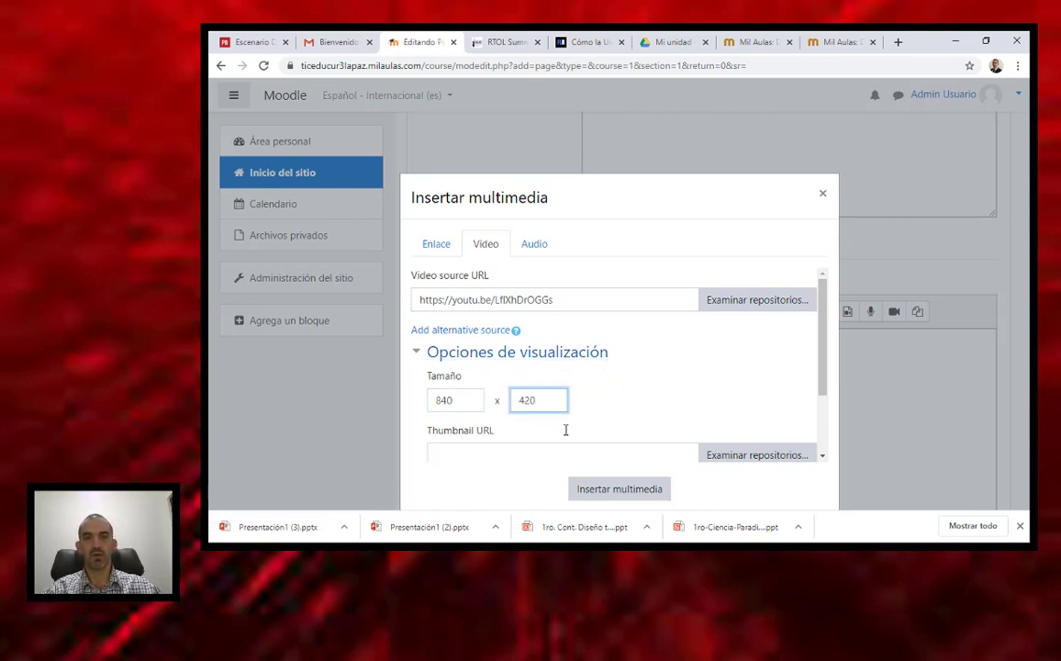
Insert the configured video into the page content and place the cursor in the new page's name field
click(608, 491)
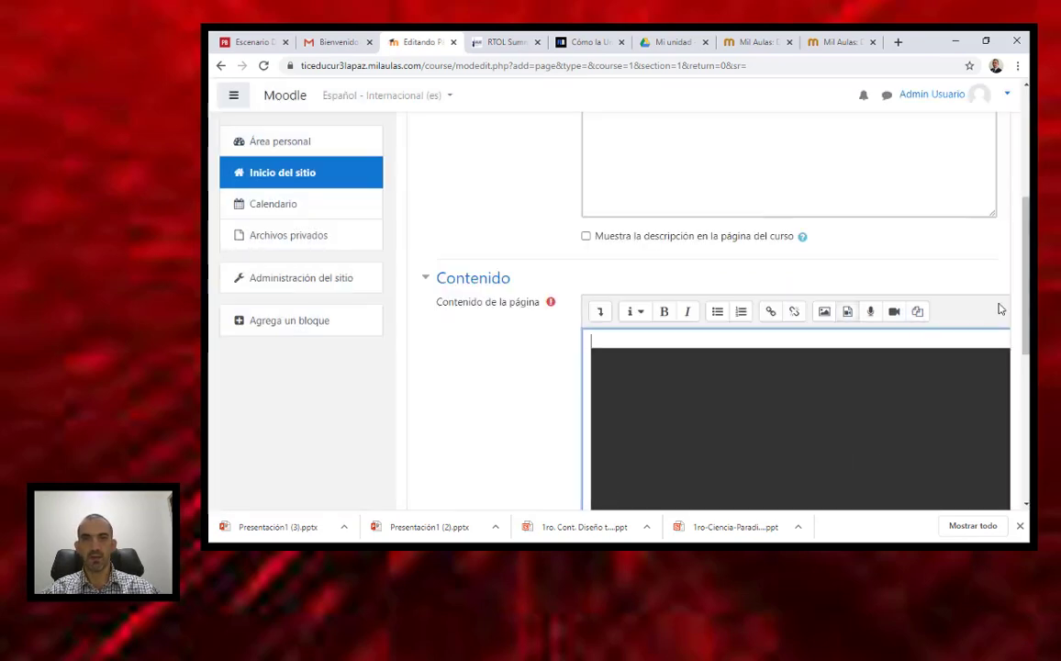
scroll(926, 275, up, 3)
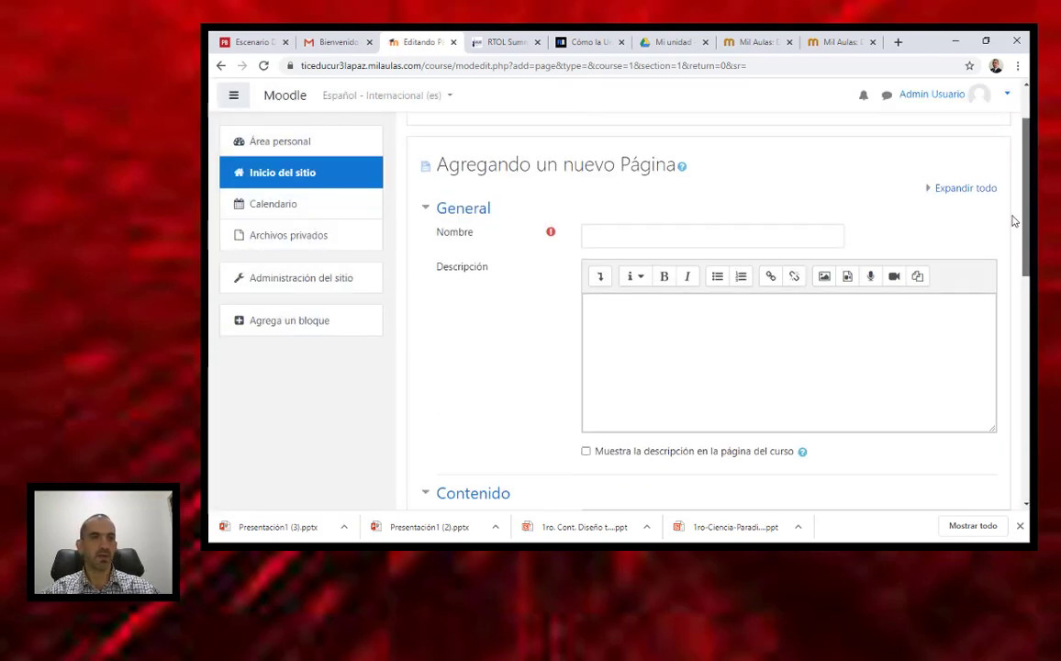
click(594, 233)
Switch to the Word document "Guía de Estudio 1" and copy the Vídeo 1 title "La Educación es un proceso complejo"
mouse_move(207, 236)
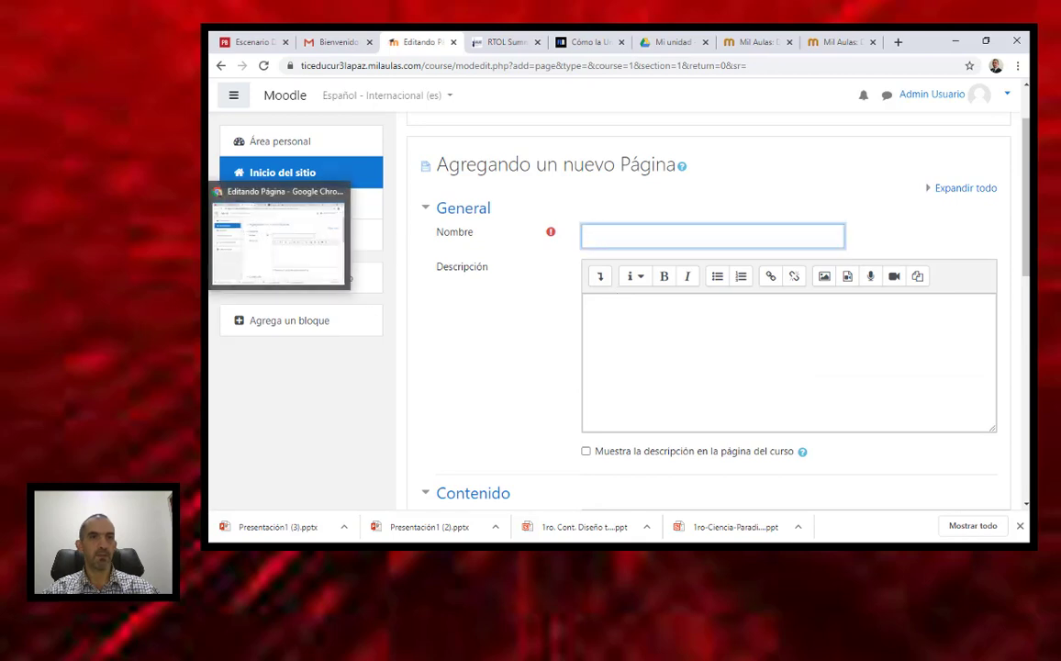
key(alt+Tab)
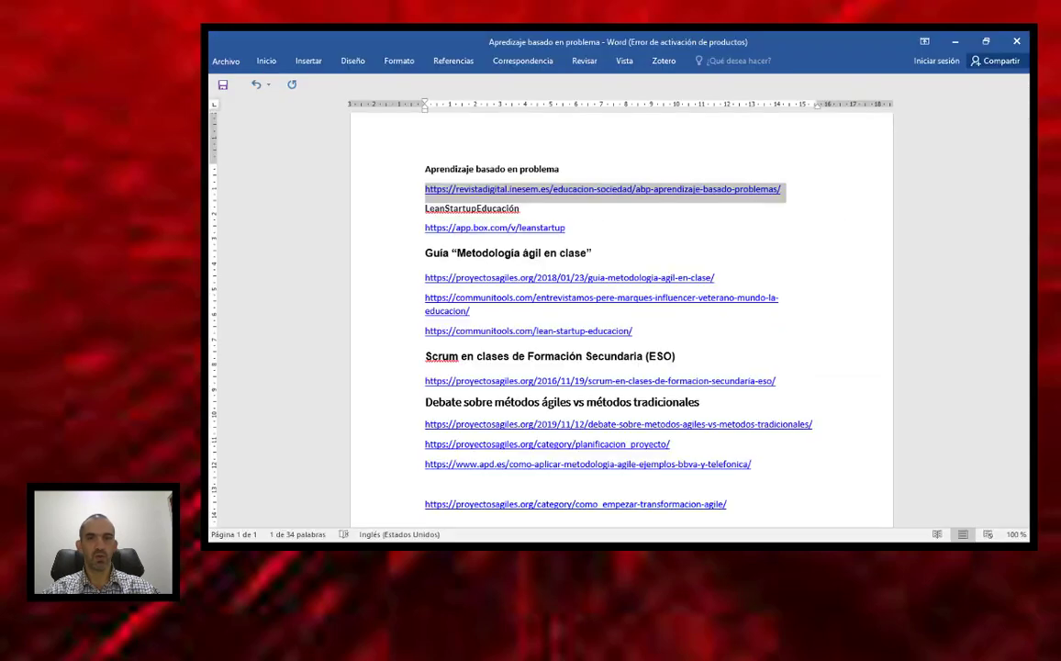
mouse_move(207, 285)
click(285, 402)
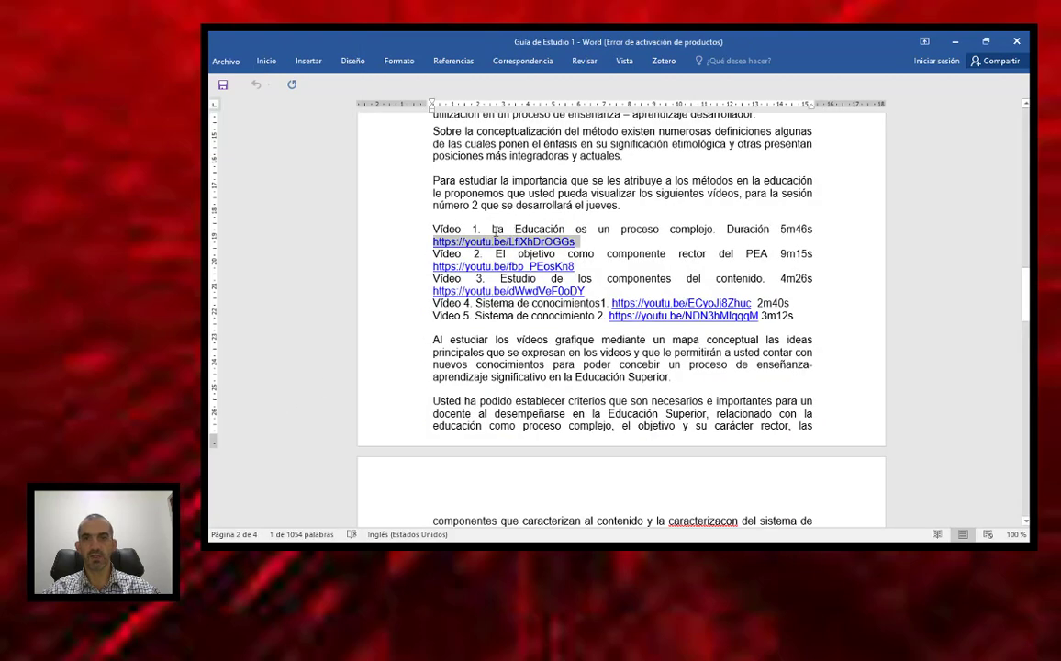
drag(494, 230, 712, 230)
right_click(664, 238)
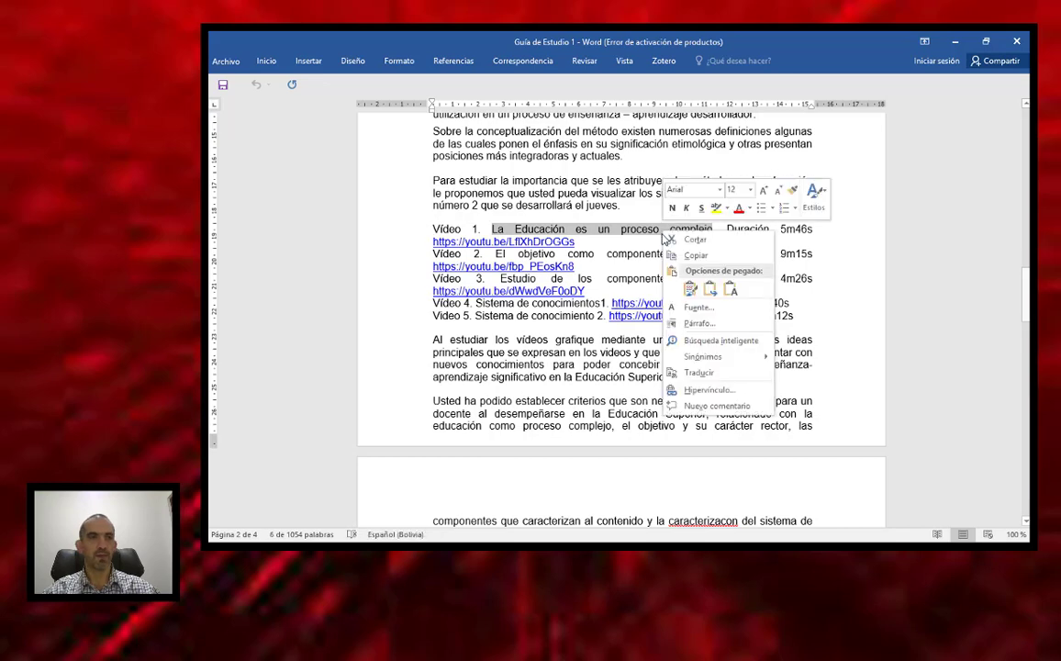
click(696, 235)
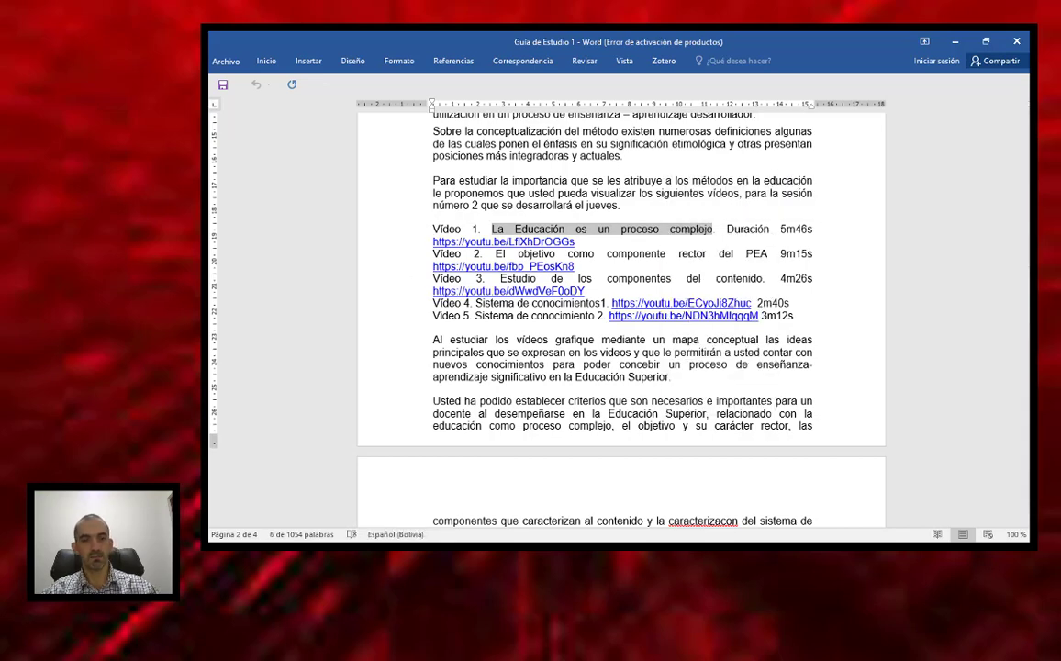
Return to Moodle in the browser, name the page "La Educación es un proceso complejo" and save it back to the site home
key(alt+Tab)
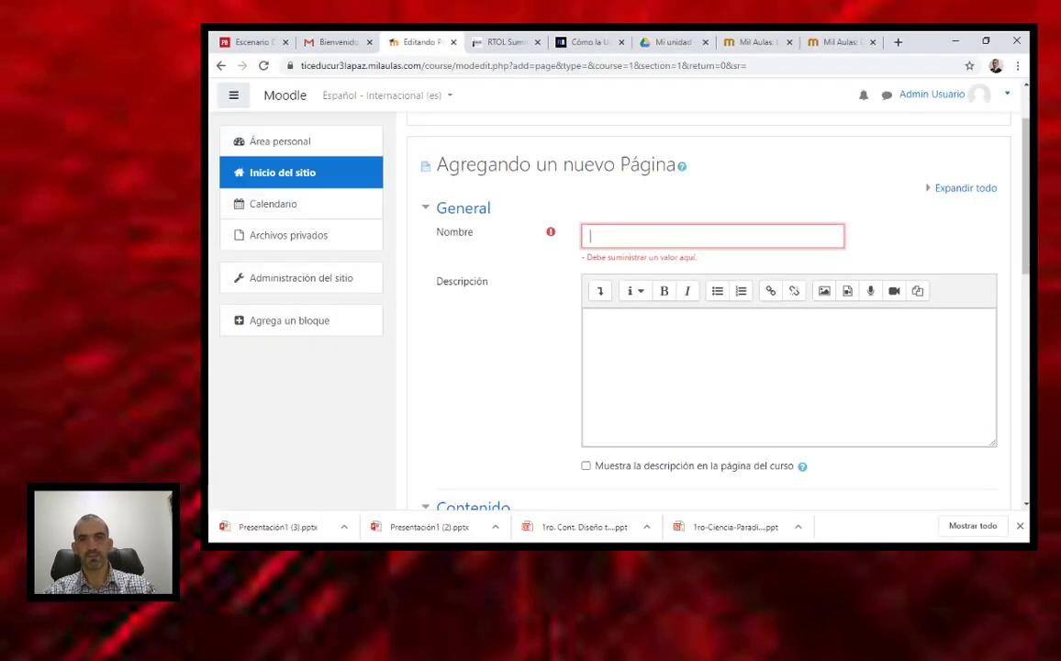
click(598, 240)
key(ctrl+v)
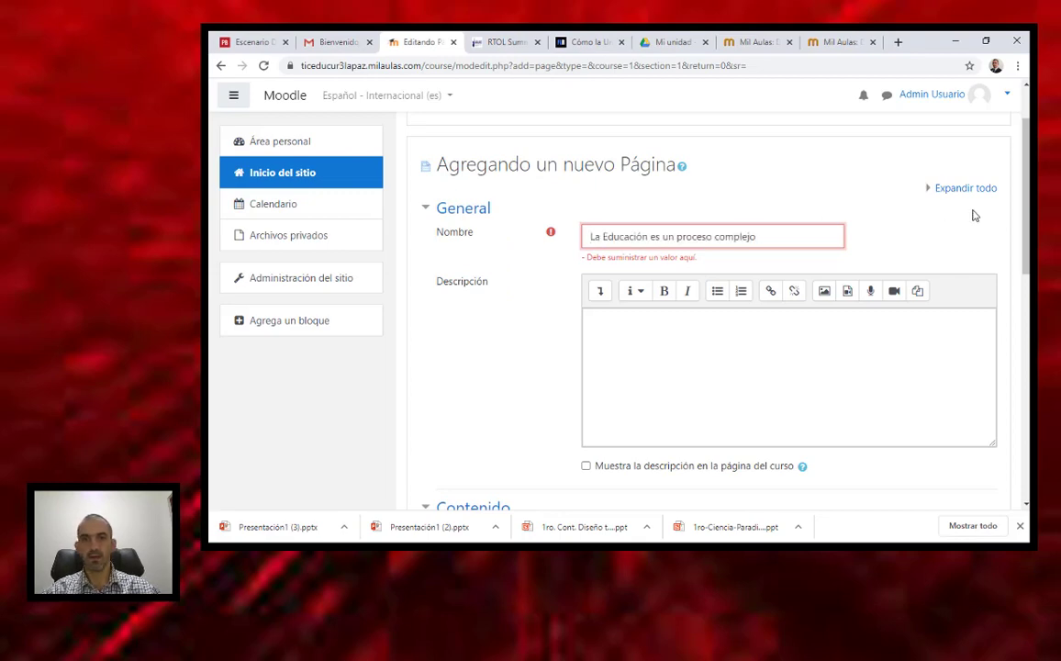
drag(1026, 236, 1028, 431)
click(676, 424)
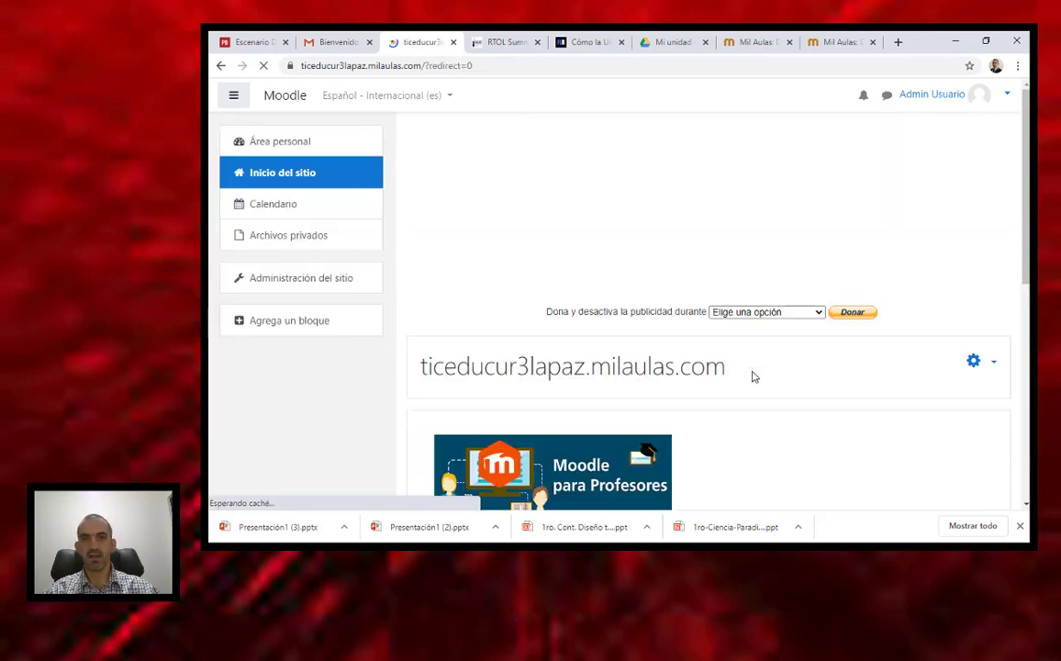
Add a URL resource to the site home page below the page "La Educación es un proceso complejo"
drag(1027, 237, 1027, 392)
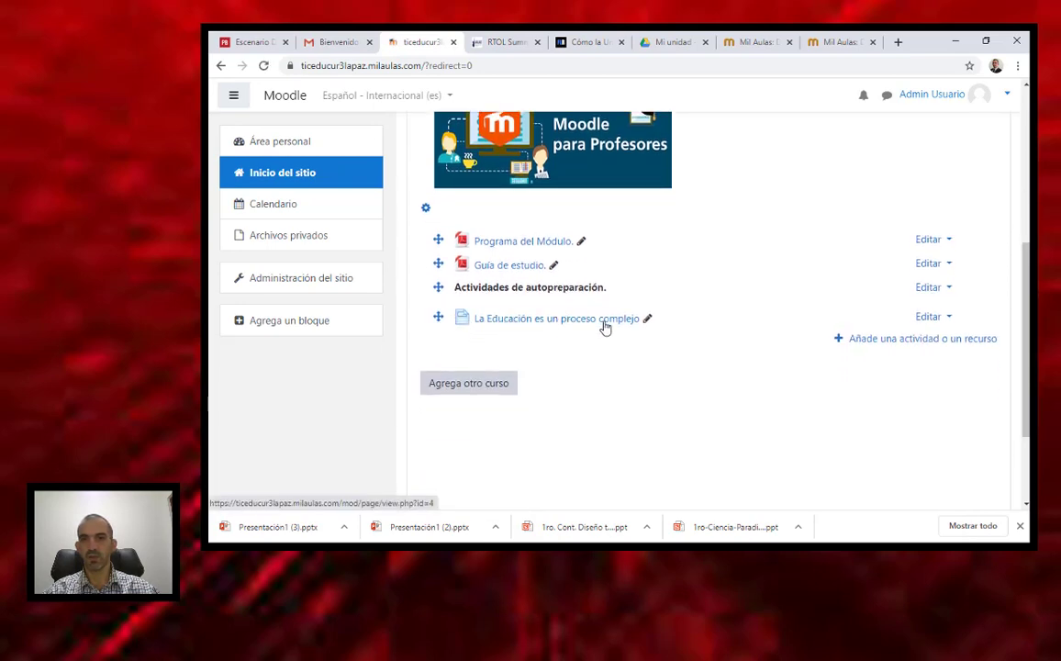
click(879, 345)
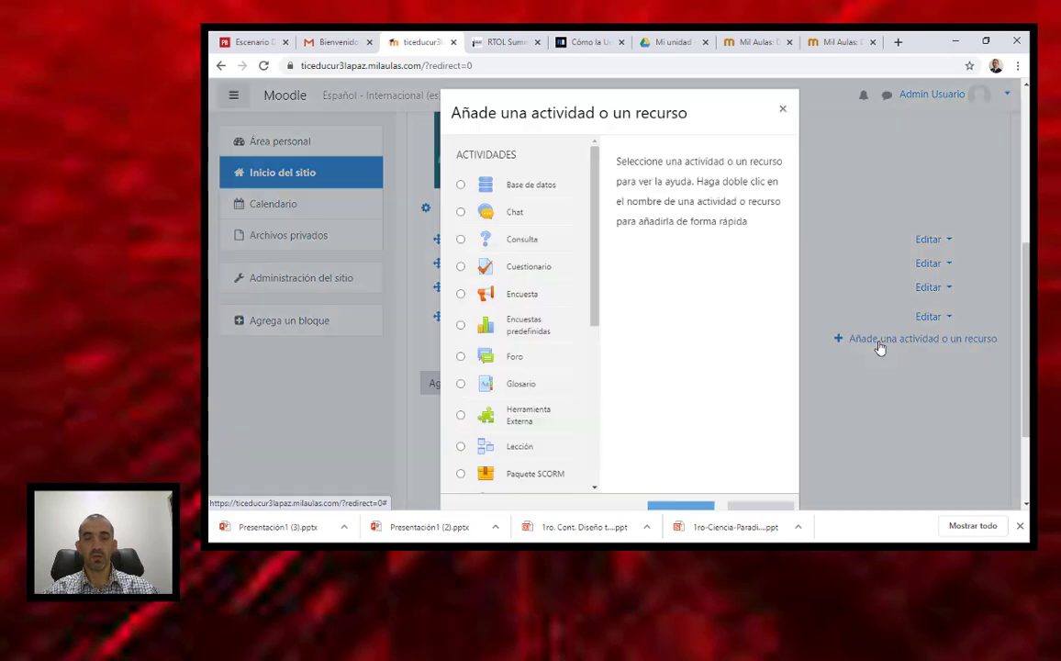
drag(595, 314, 569, 463)
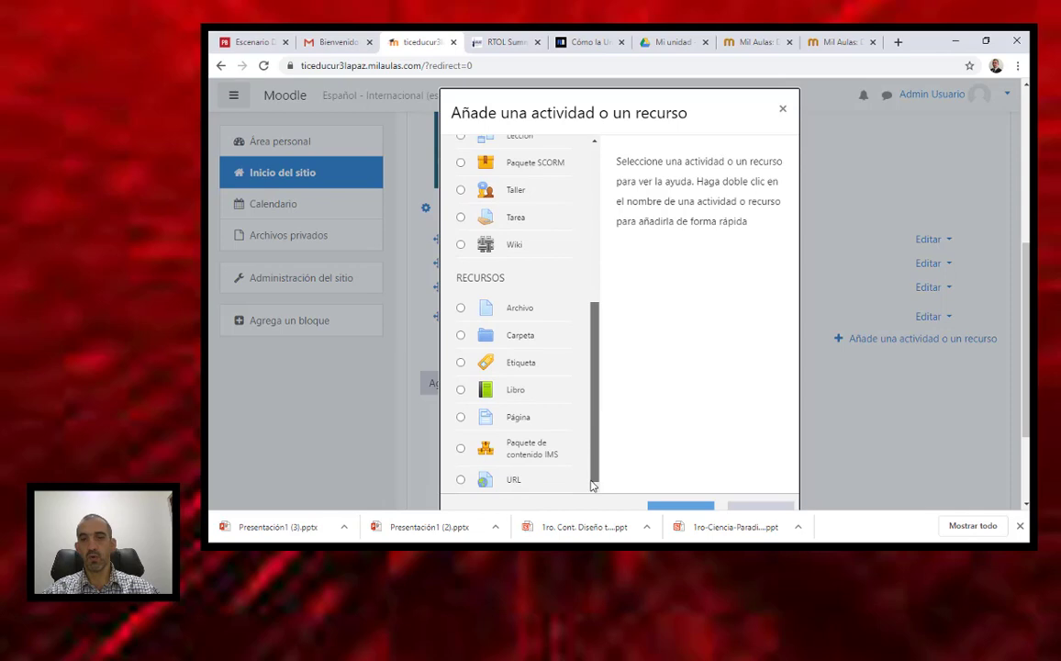
click(512, 481)
click(680, 506)
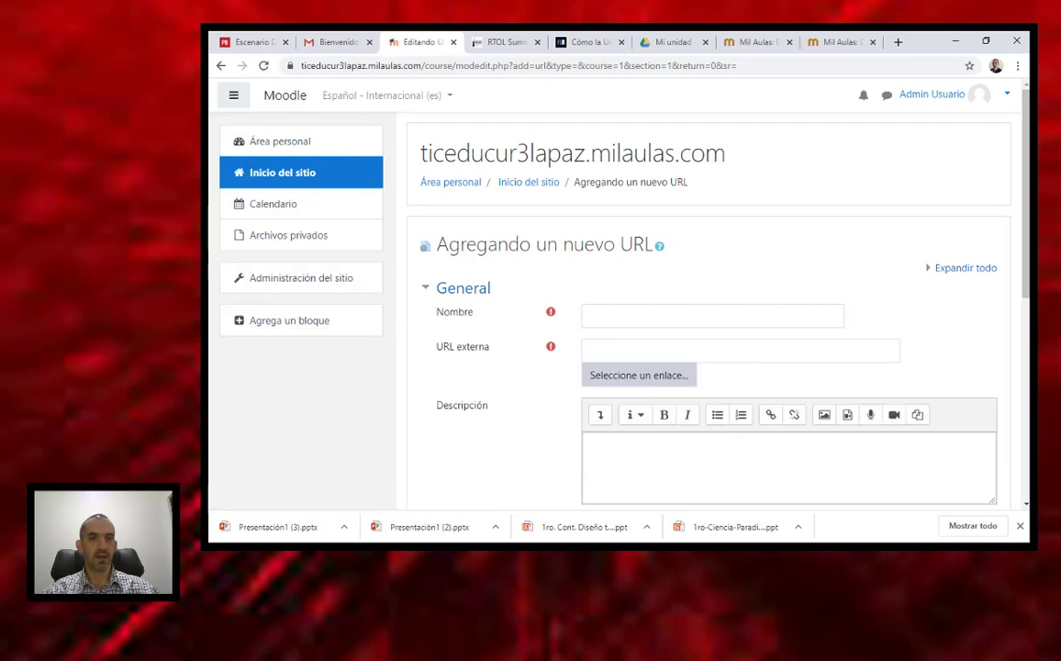
Switch to the Word document "Guía de Estudio 1" and copy the YouTube link of Vídeo 2
click(291, 373)
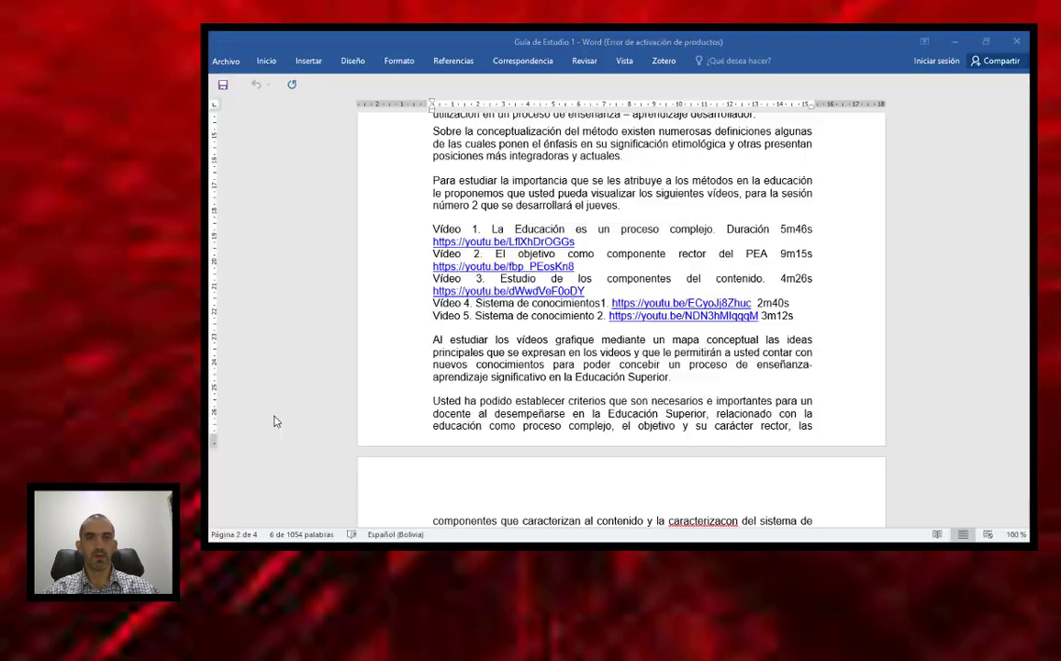
drag(433, 266, 575, 267)
key(ctrl+c)
right_click(542, 269)
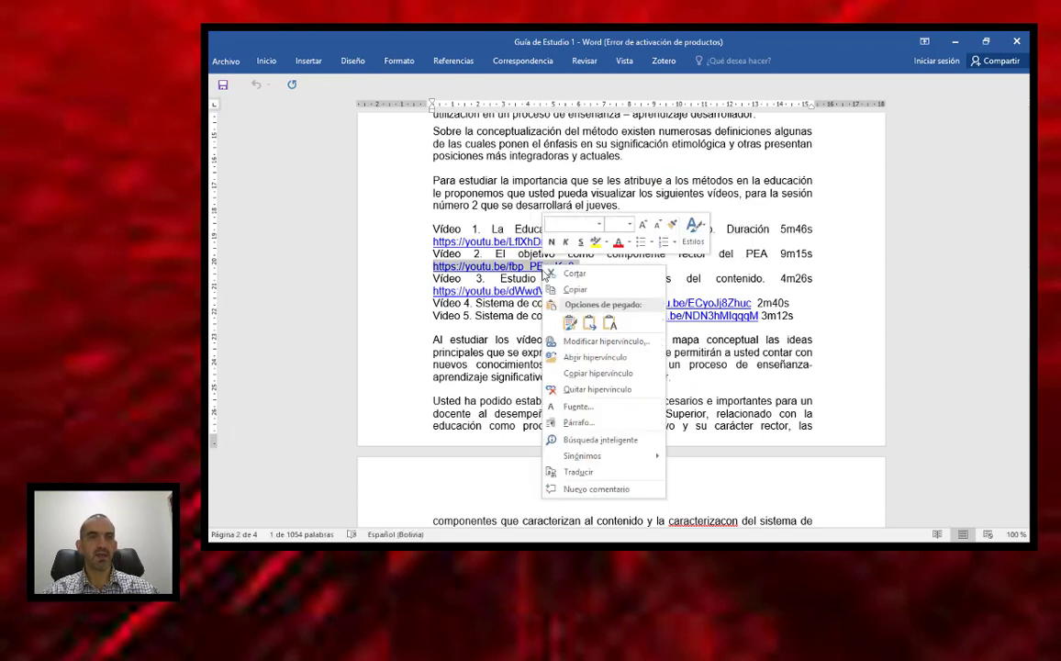
click(564, 288)
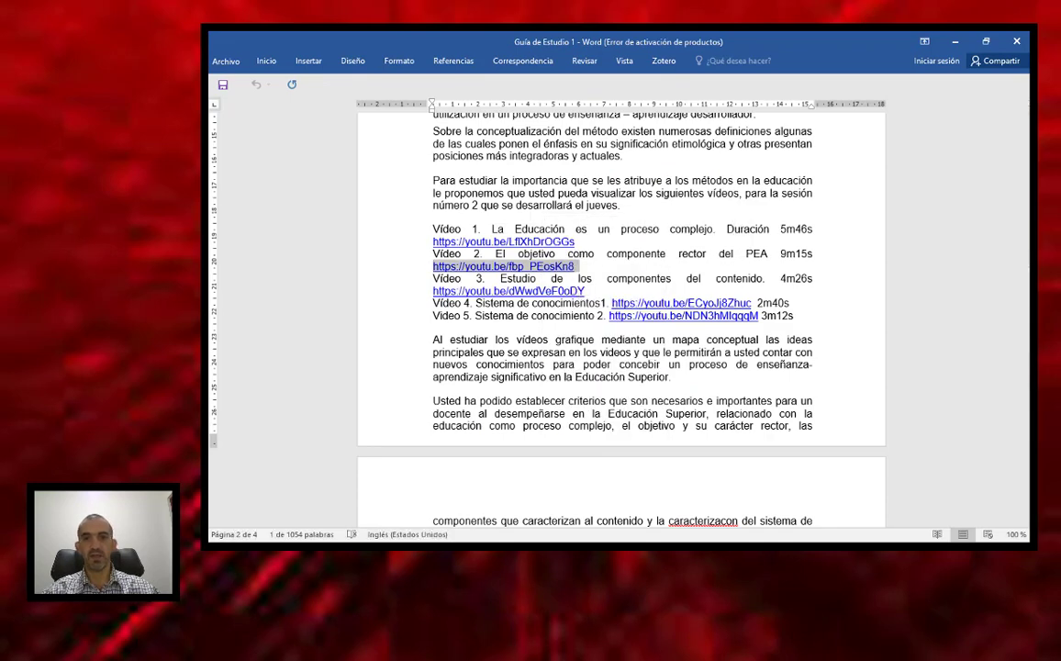
click(257, 216)
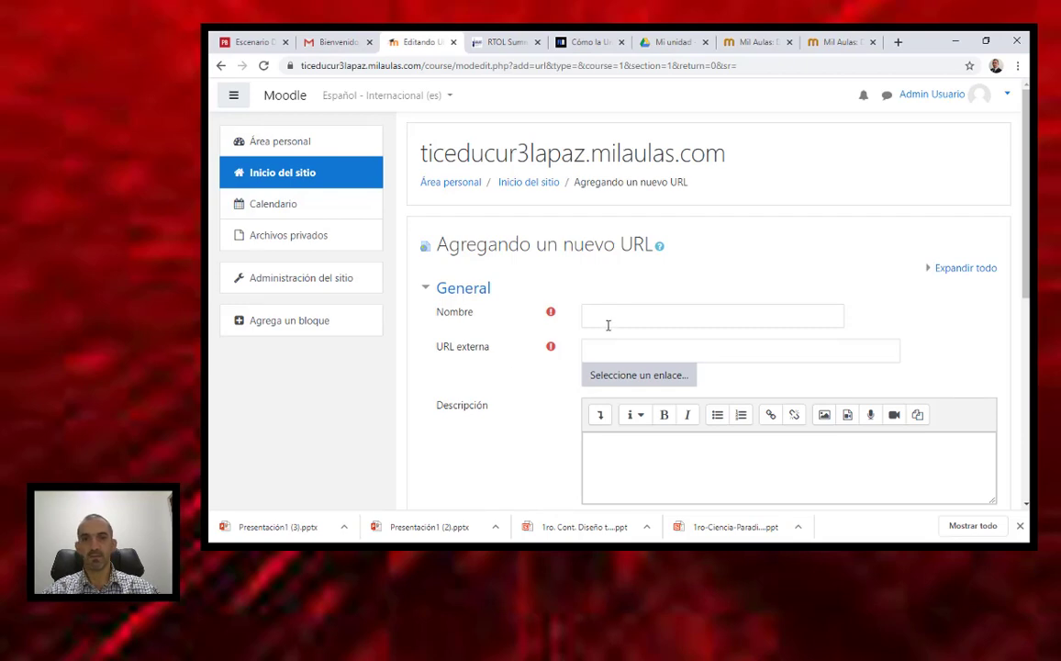
drag(1026, 285, 1018, 379)
scroll(1018, 379, down, 1)
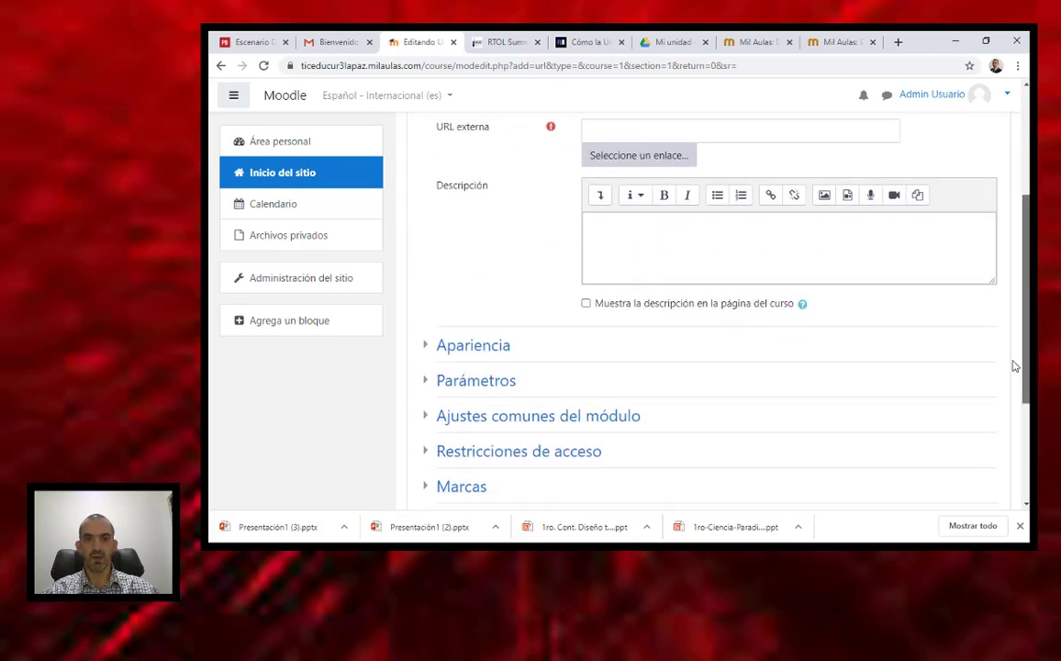
scroll(1013, 362, up, 5)
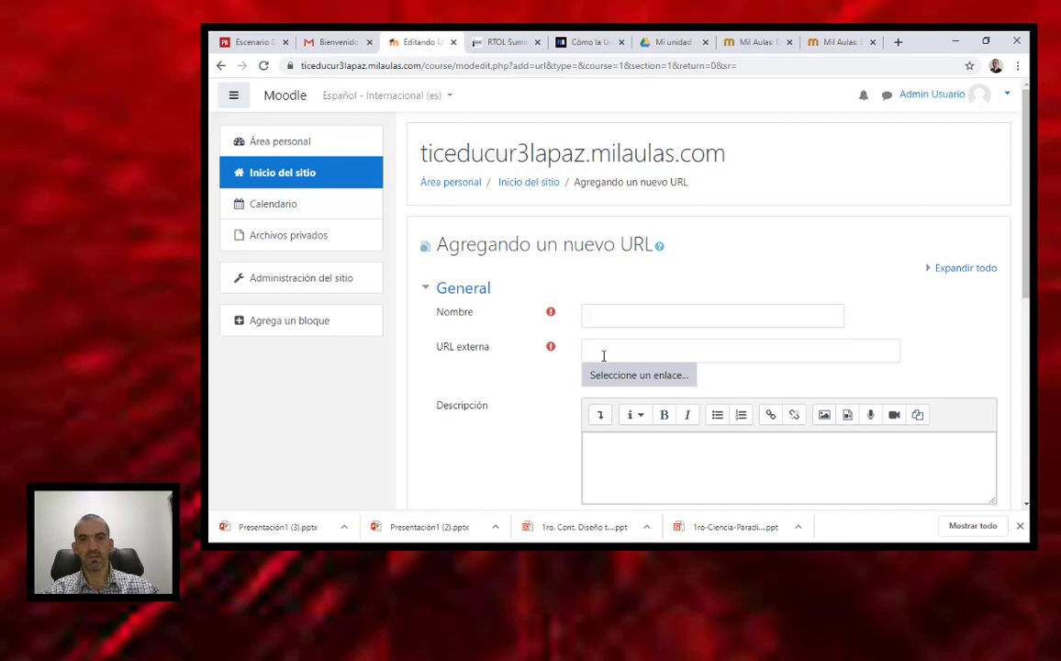
click(603, 355)
key(ctrl+v)
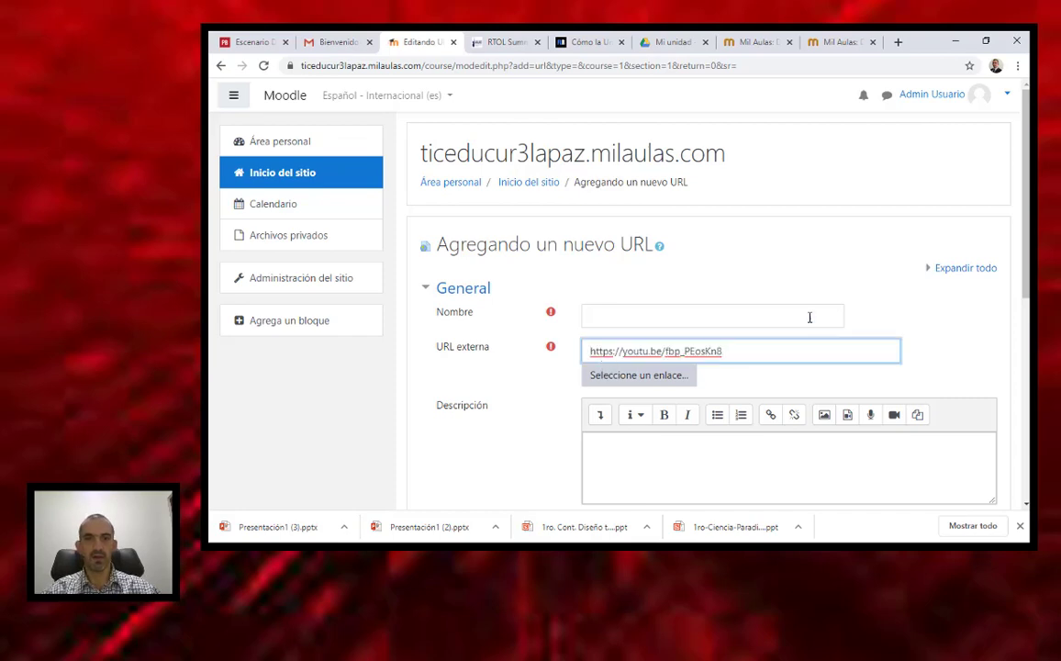
Set the URL resource's Mostrar option in its appearance settings to Incrustar
scroll(926, 275, down, 4)
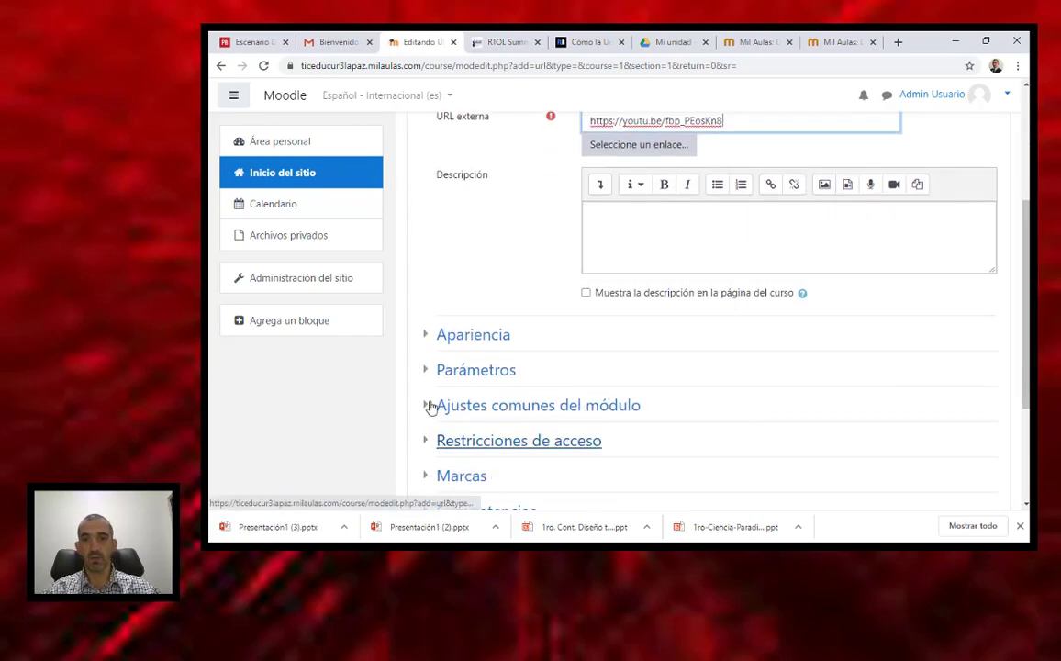
click(425, 335)
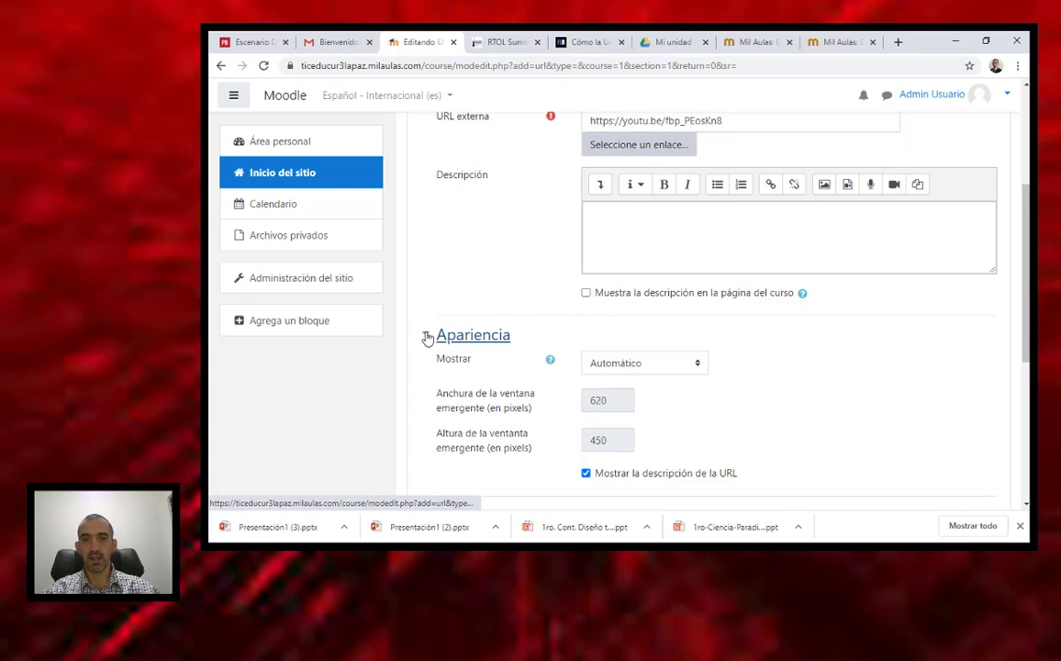
click(697, 365)
click(605, 397)
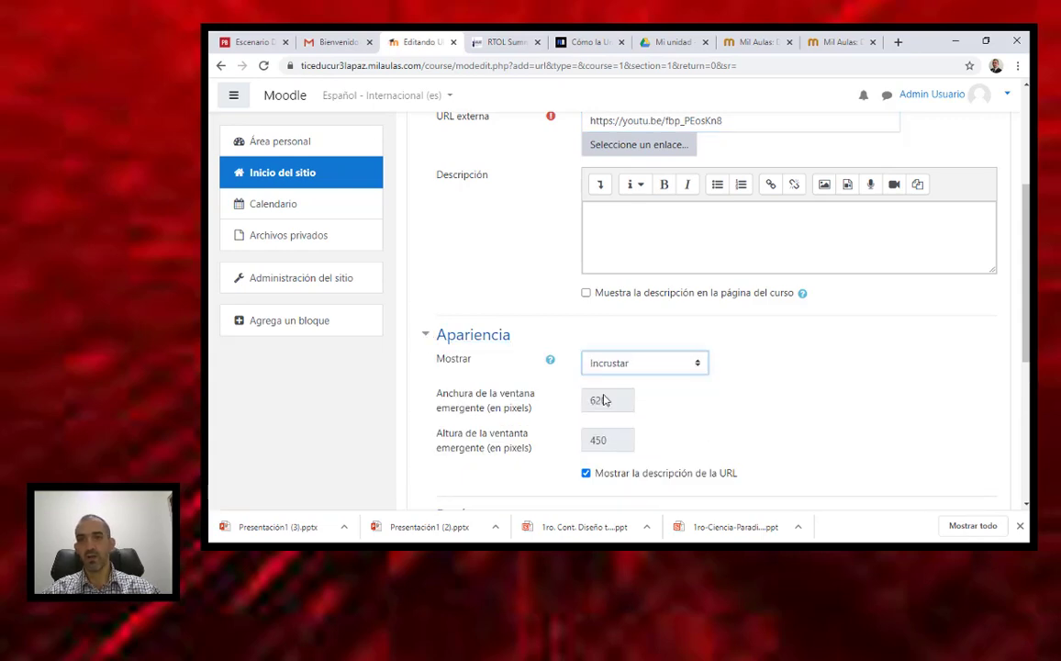
Switch to the Word document "Guía de Estudio 1" and copy the Vídeo 2 title "El objetivo como componente rector del PEA"
scroll(1016, 306, up, 3)
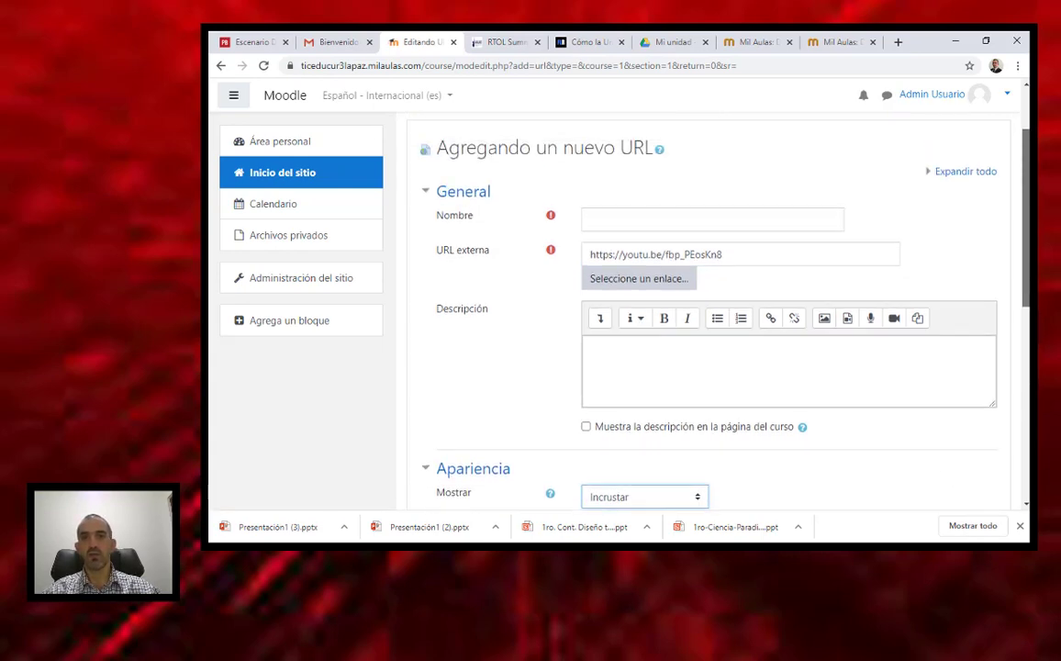
click(616, 305)
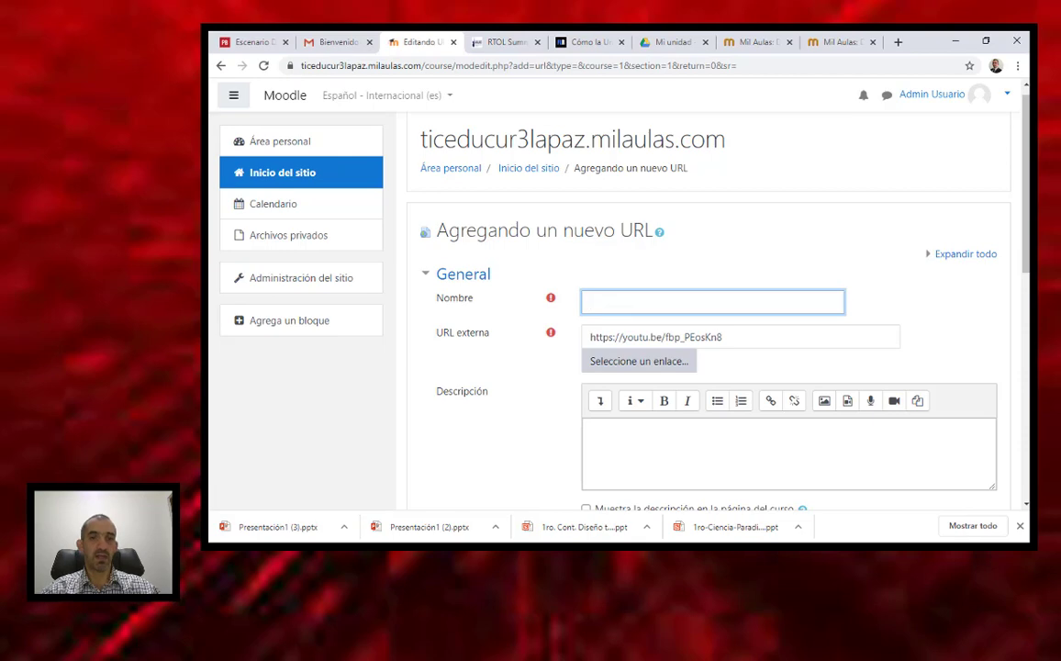
click(269, 425)
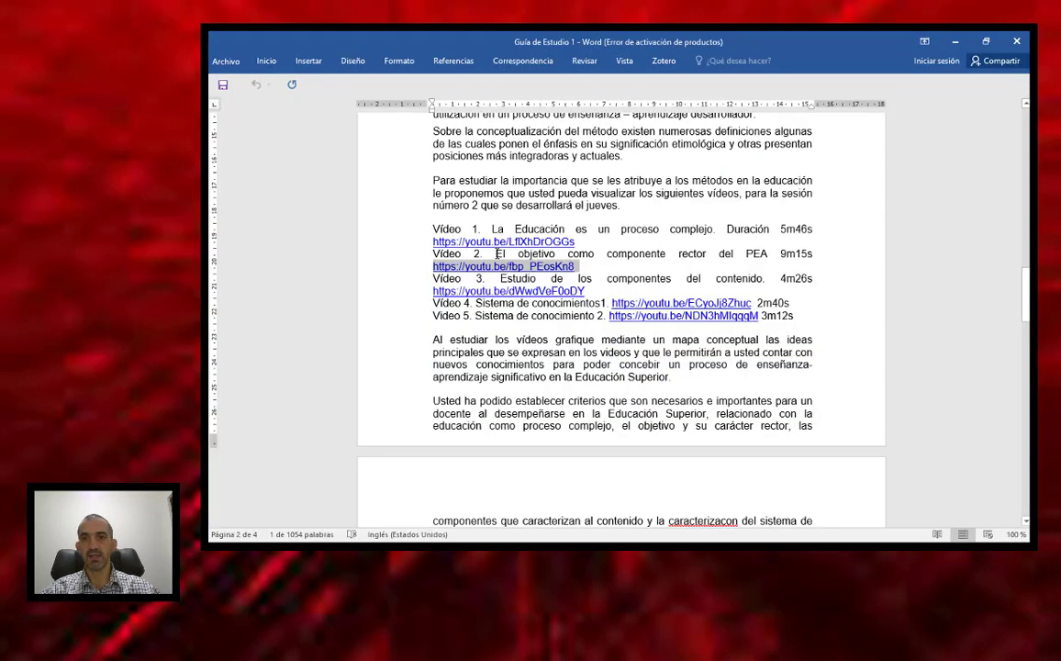
drag(497, 253, 763, 254)
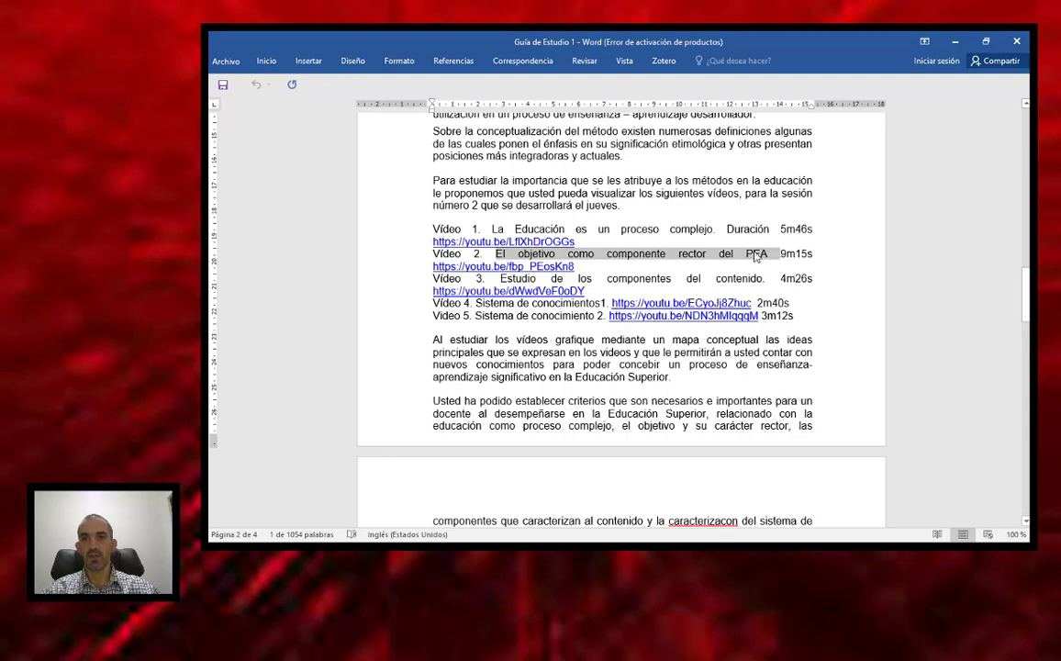
right_click(755, 256)
click(787, 284)
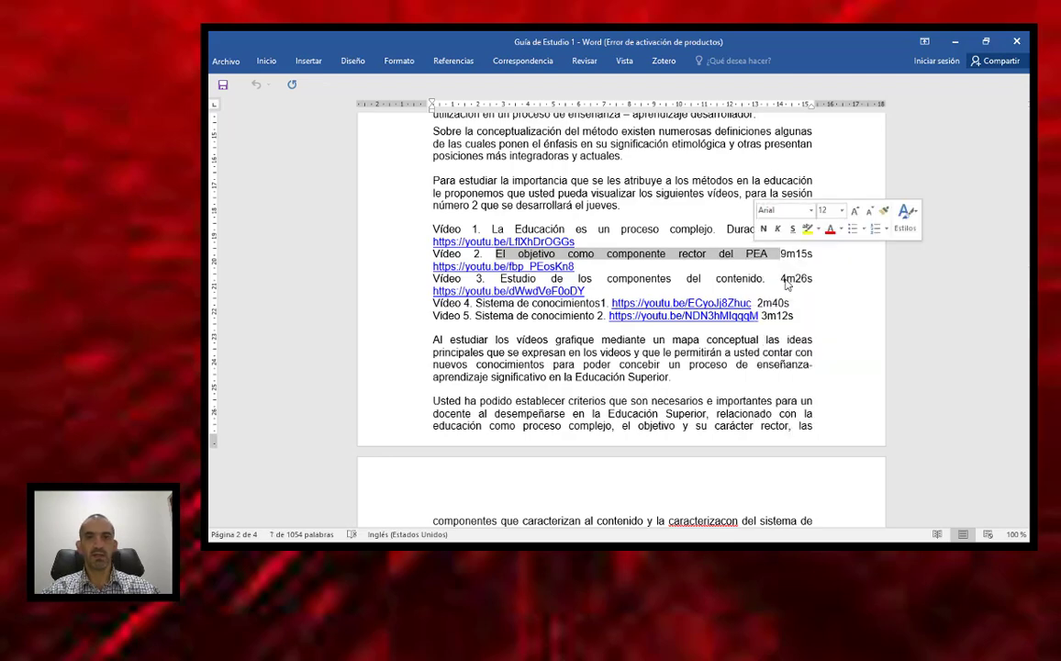
Return to Moodle, name the URL resource "El objetivo como componente rector del PEA" and save it back to the site home
key(alt+Tab)
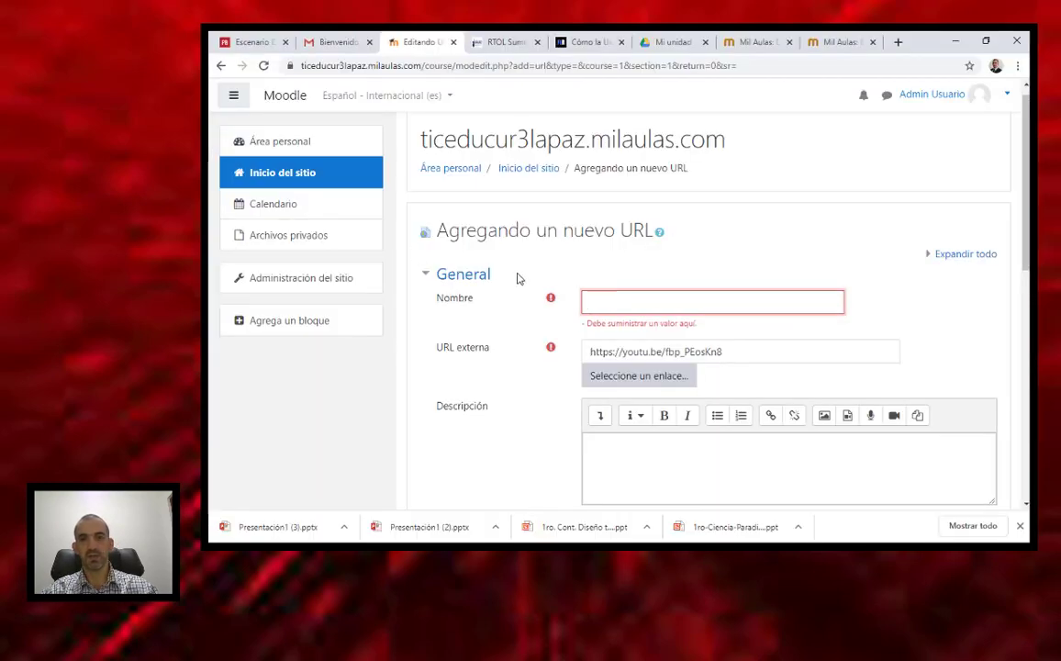
key(ctrl+v)
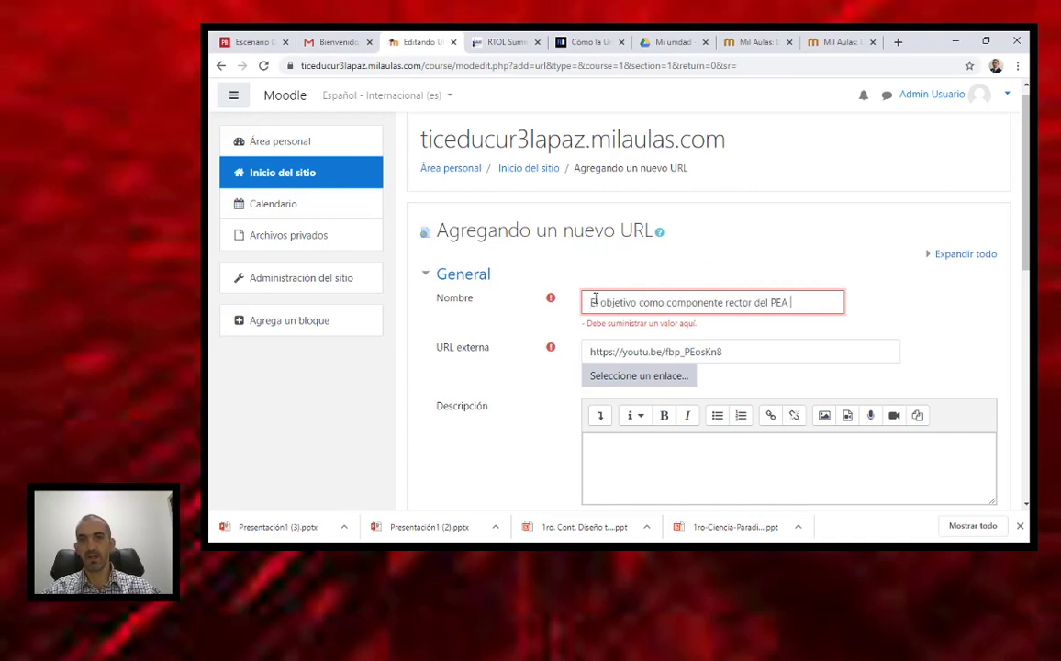
scroll(1021, 457, down, 5)
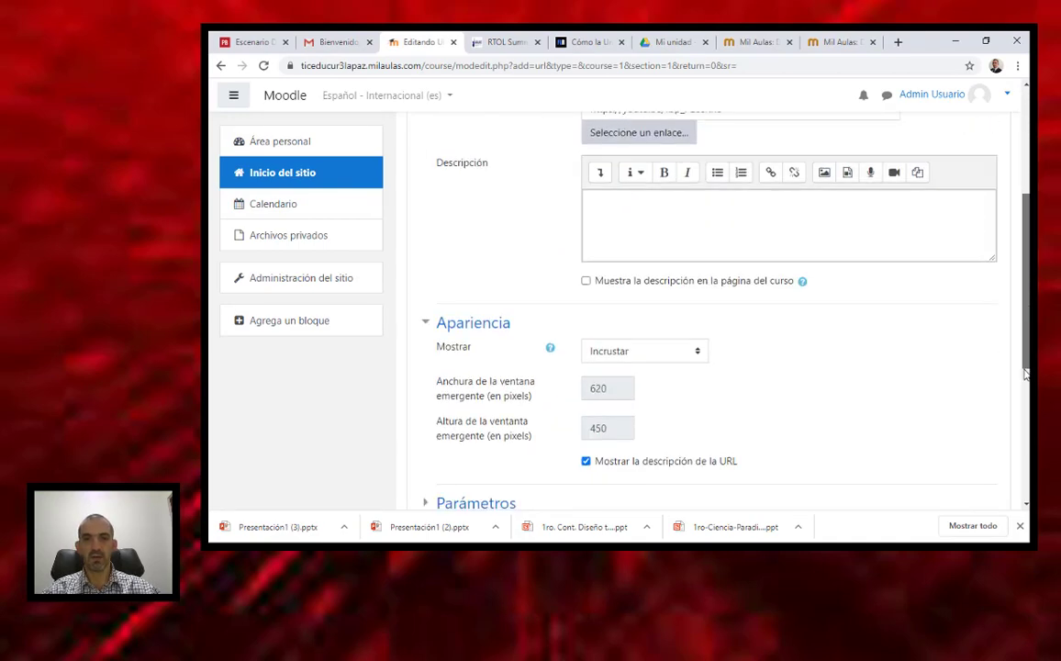
click(671, 432)
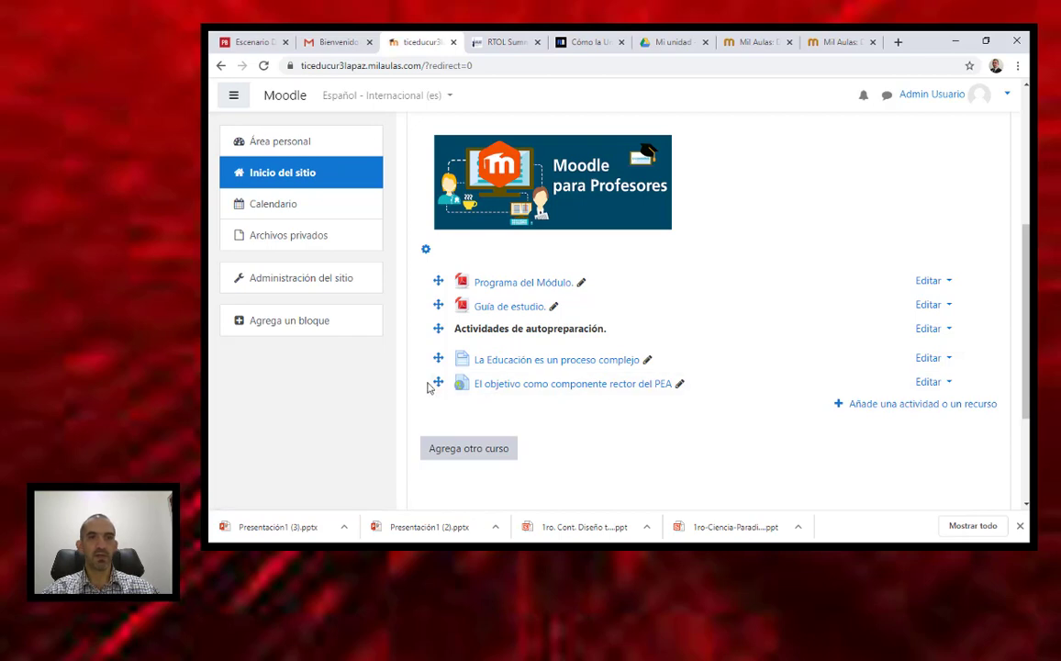
Switch to the Word document "Guía de Estudio 1" and copy the paragraph below the video list that asks for a "mapa conceptual"
click(205, 73)
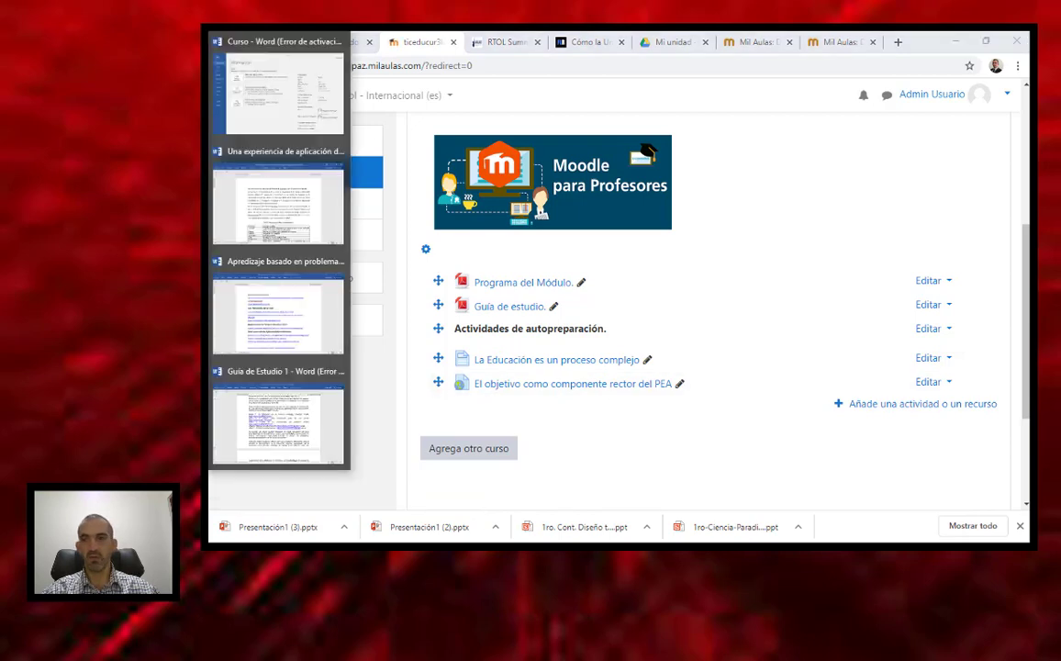
click(266, 393)
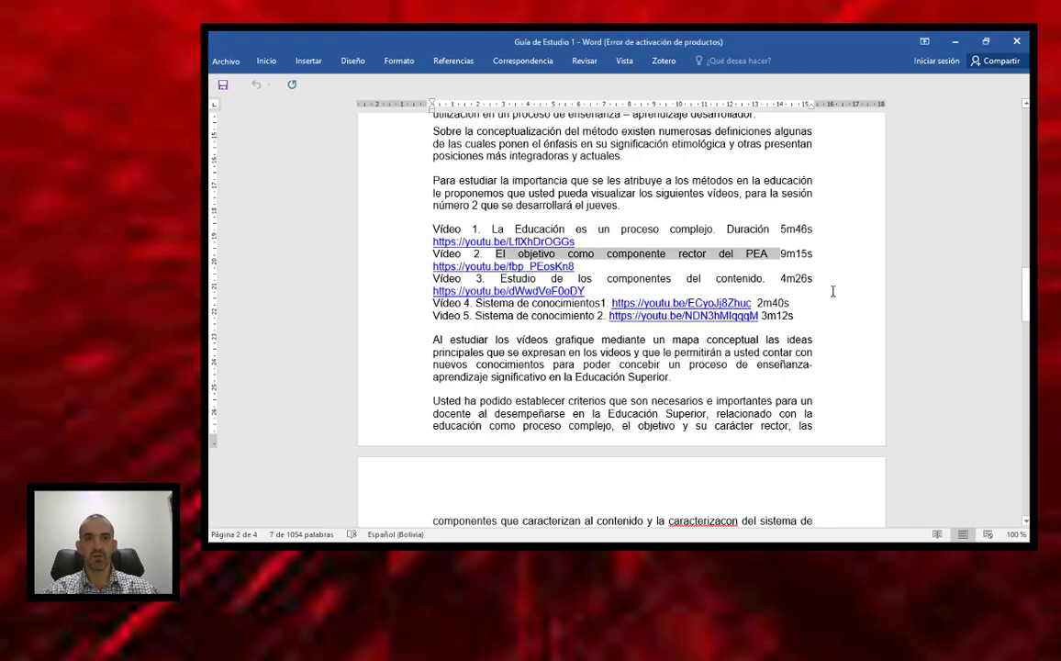
drag(1028, 301, 1025, 318)
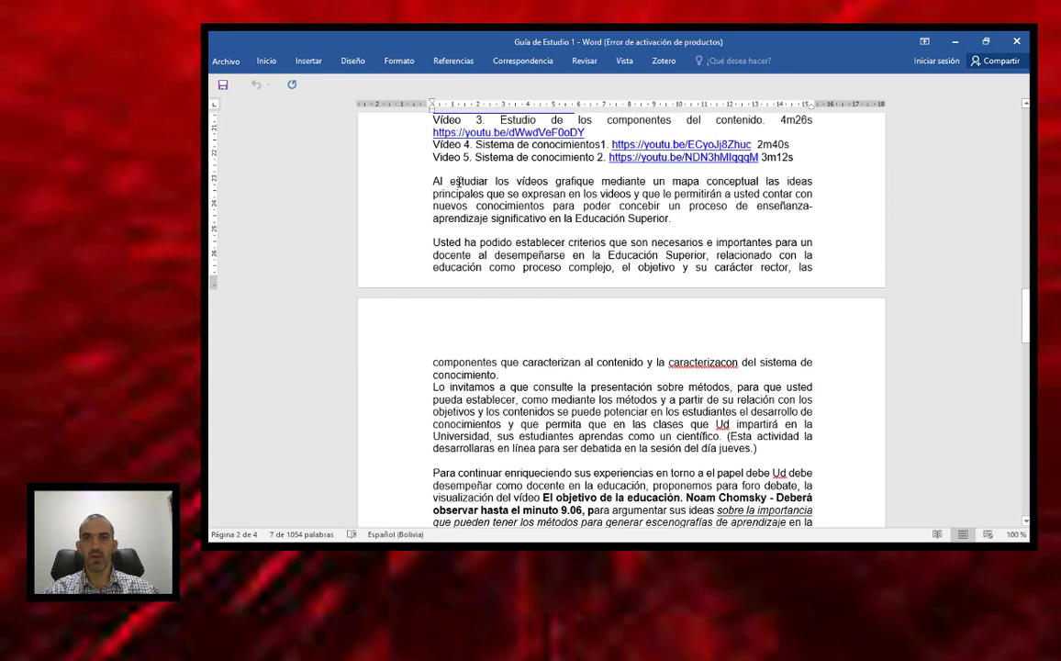
drag(458, 183, 684, 219)
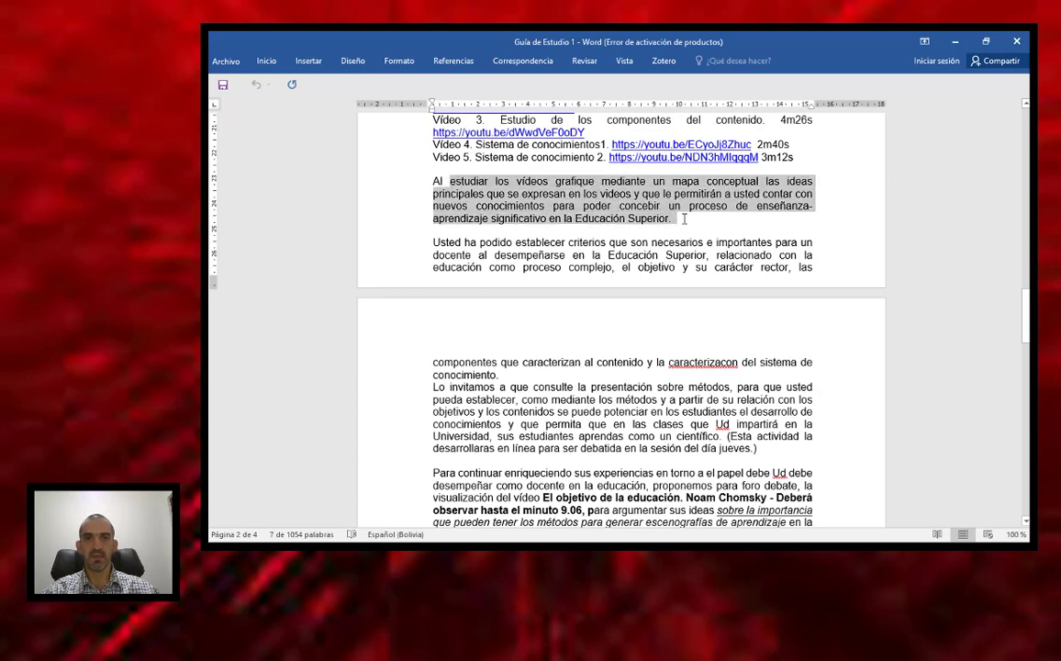
right_click(566, 218)
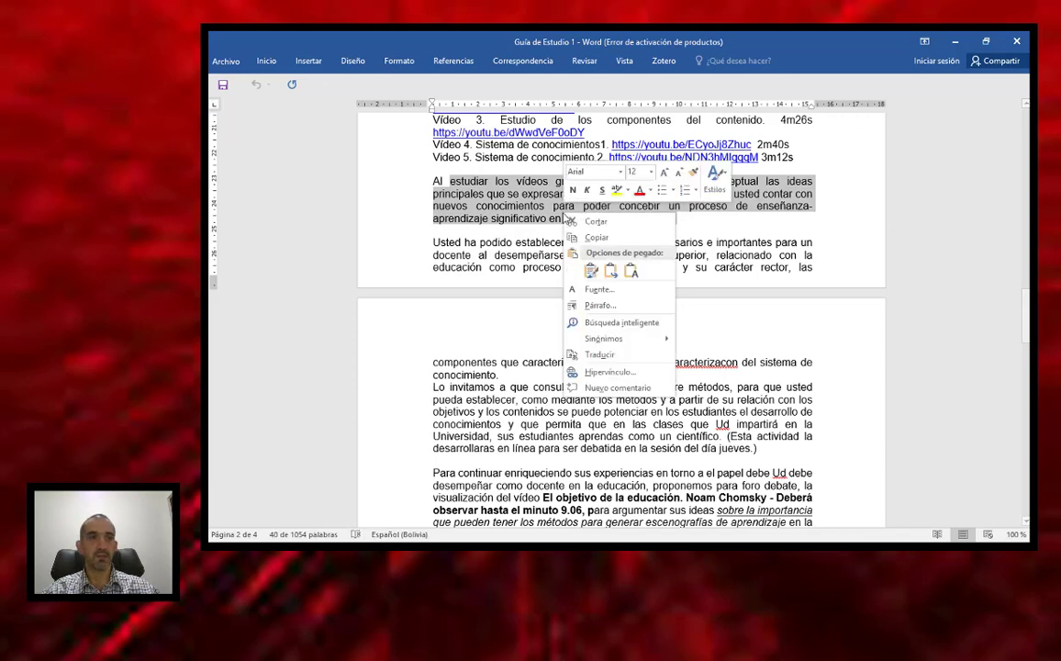
click(597, 265)
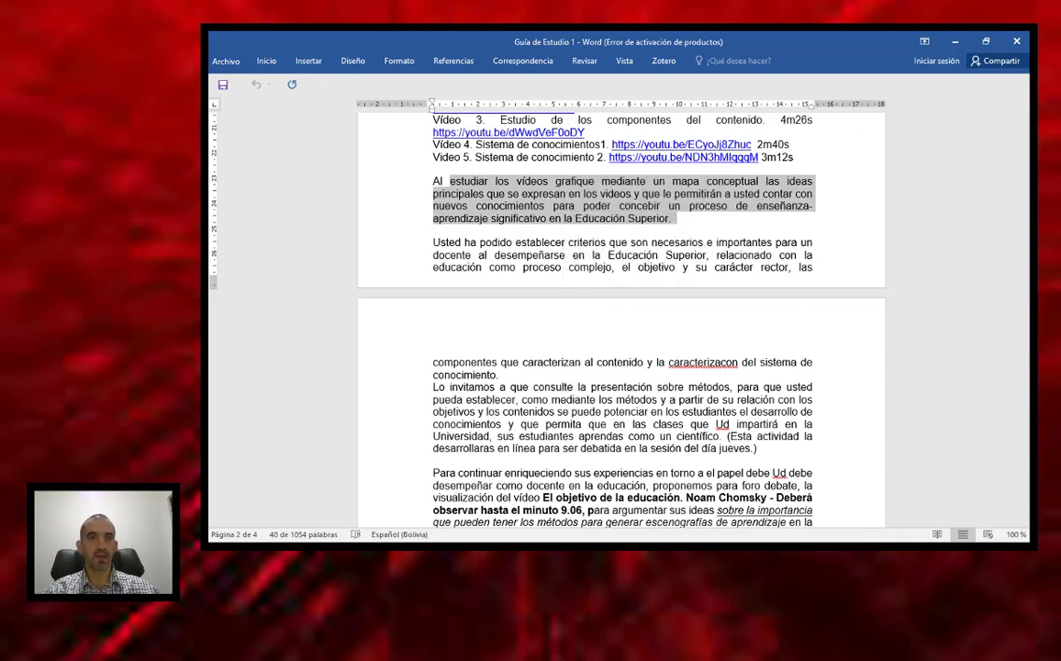
Return to Moodle in the browser and add a new Tarea activity to the site home
mouse_move(208, 234)
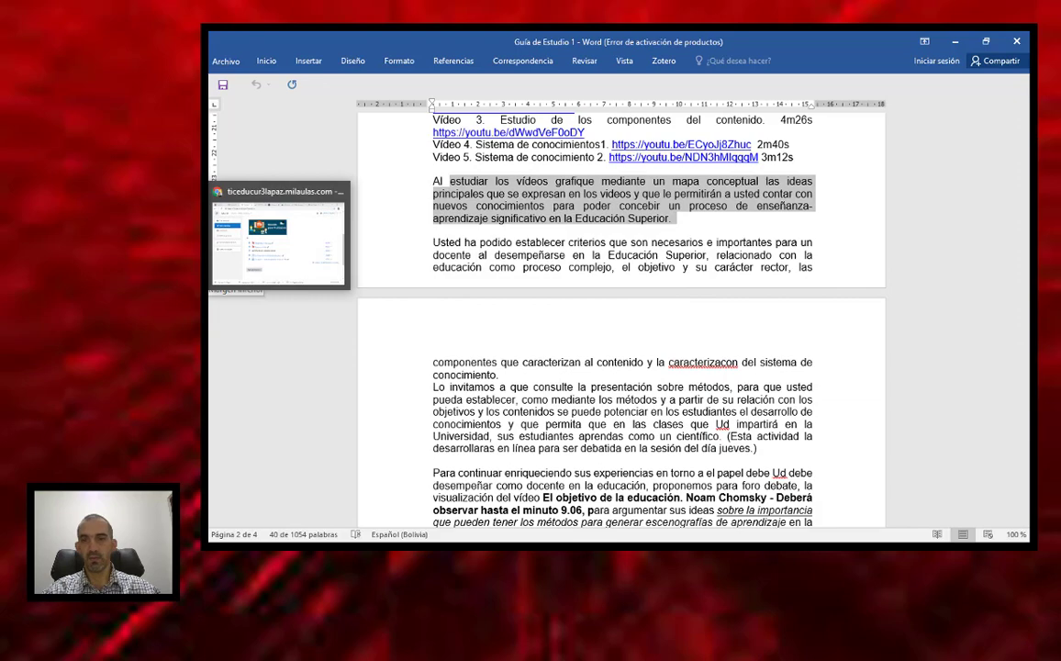
click(278, 237)
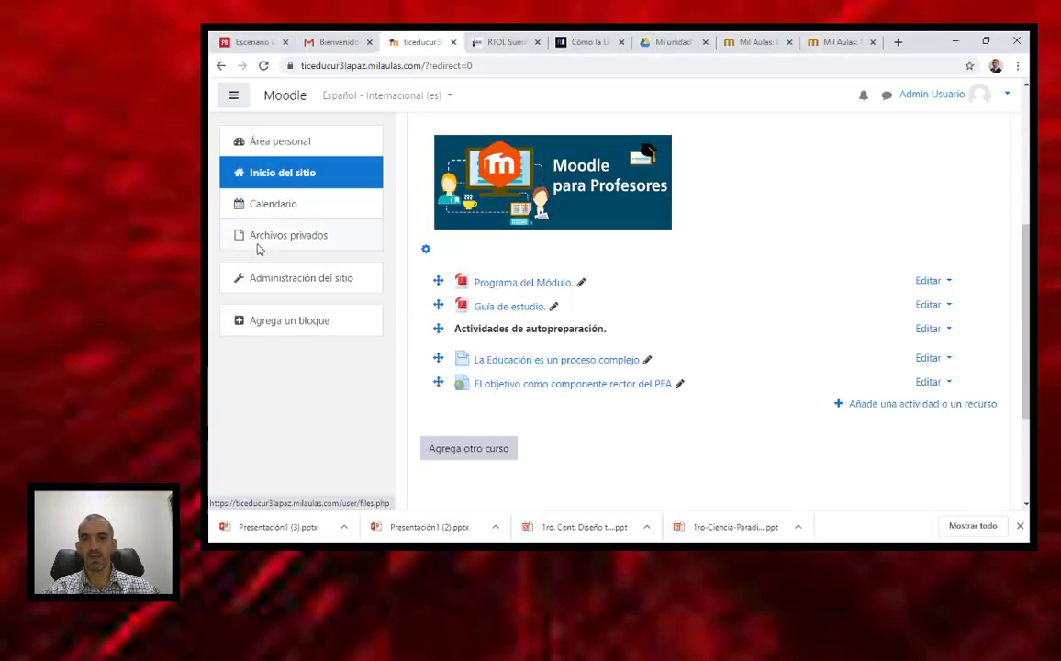
click(889, 408)
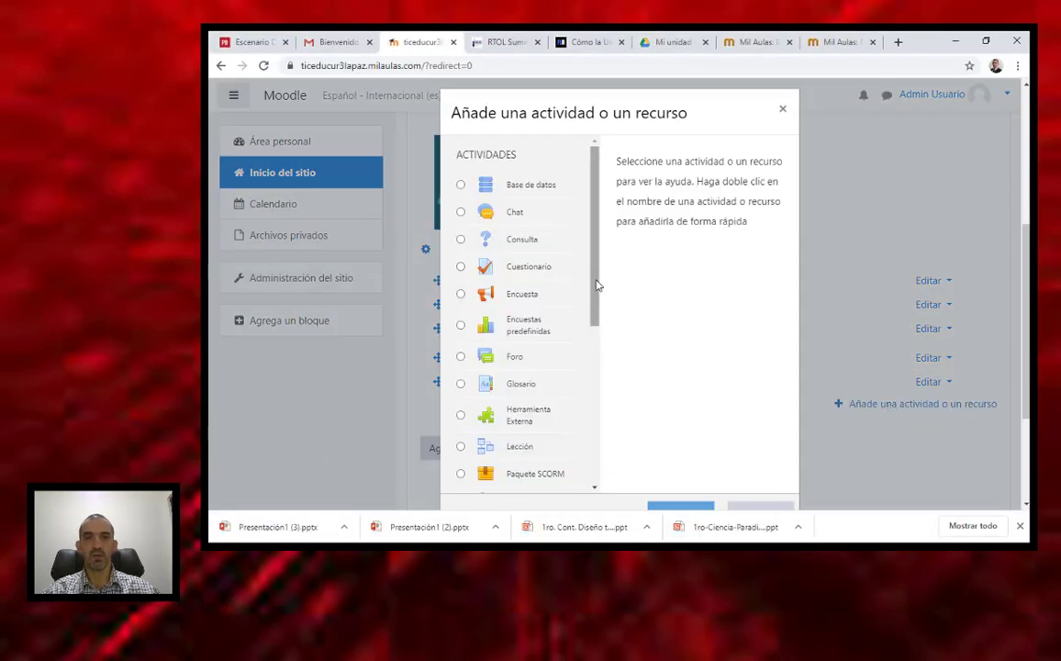
drag(597, 284, 605, 401)
scroll(604, 404, down, 1)
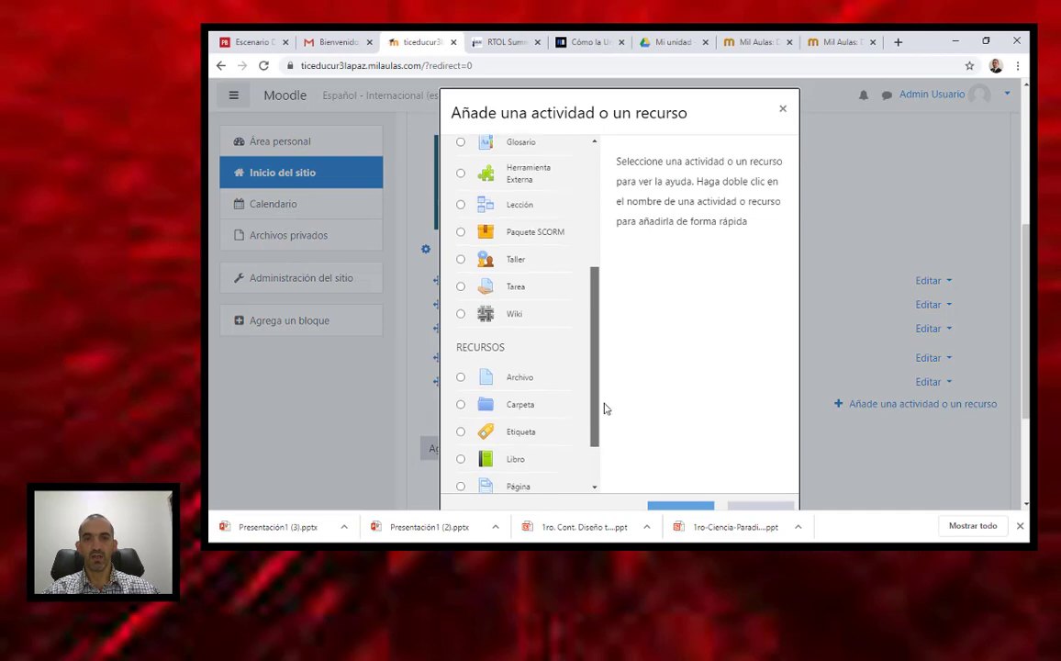
click(517, 283)
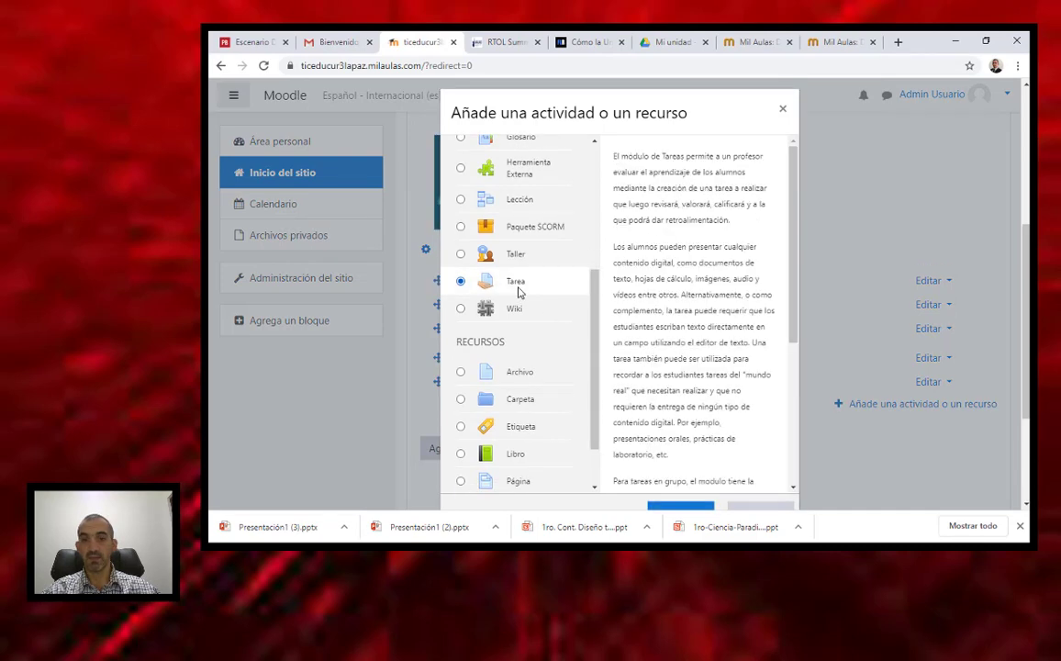
click(674, 505)
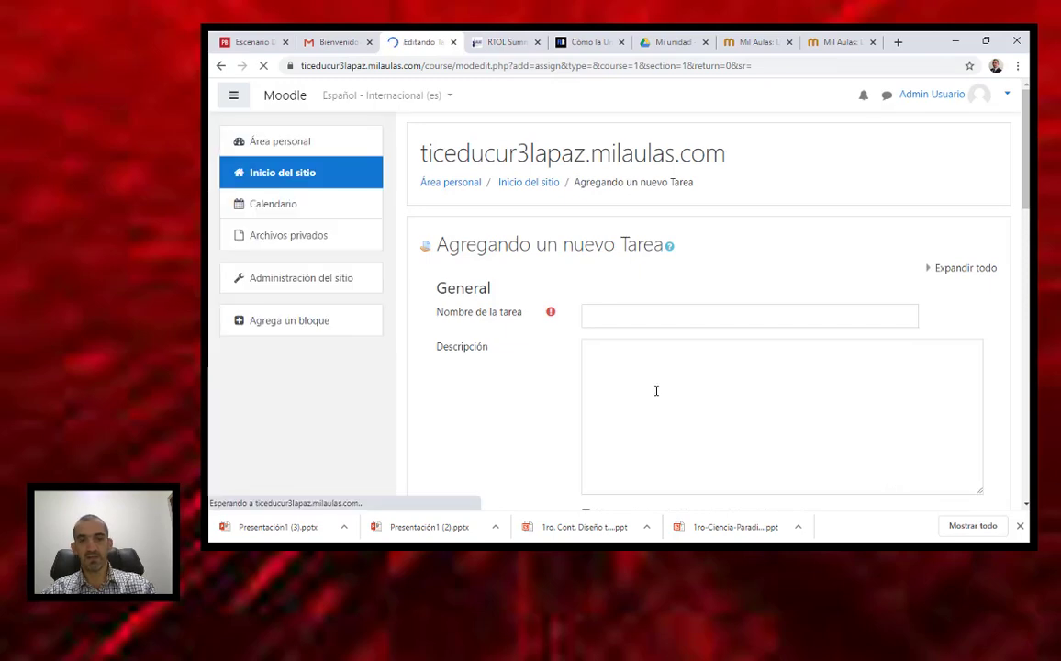
Paste the copied paragraph as the task description, begin it with "Al", and name the task "Actividad de trabajo independiente."
click(635, 392)
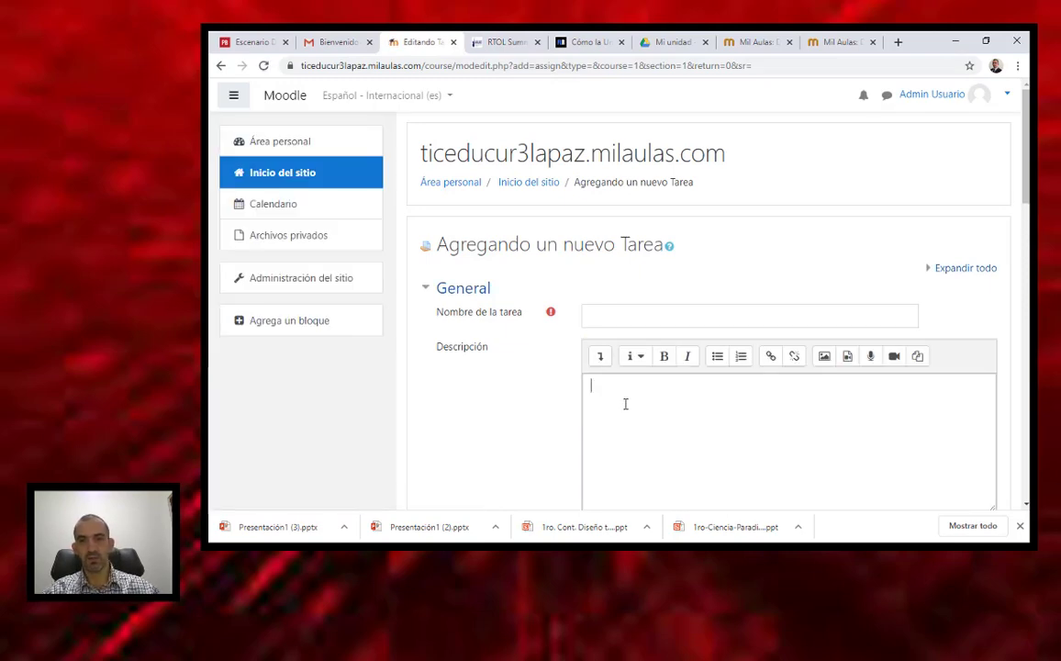
click(625, 404)
text(estudiar los vídeos grafique mediante un mapa conceptual las ideas principales que se expresan en los videos y que le permitirán a usted contar con nuevos conocimientos para poder concebir un proceso de enseñanza- aprendizaje significativo en la Educación Superior.)
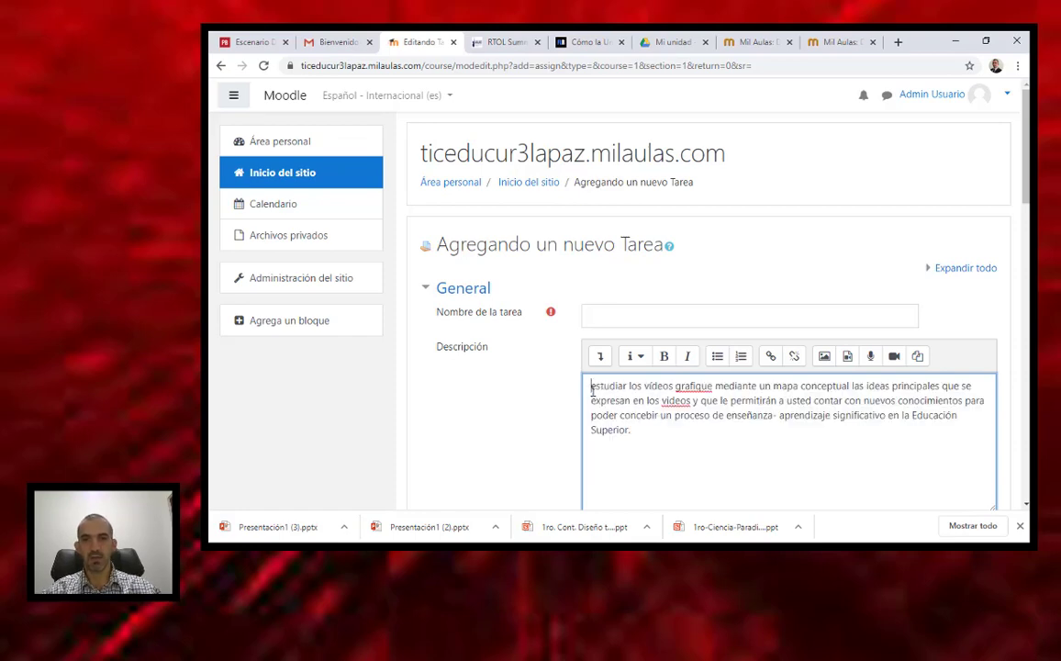
text(Al)
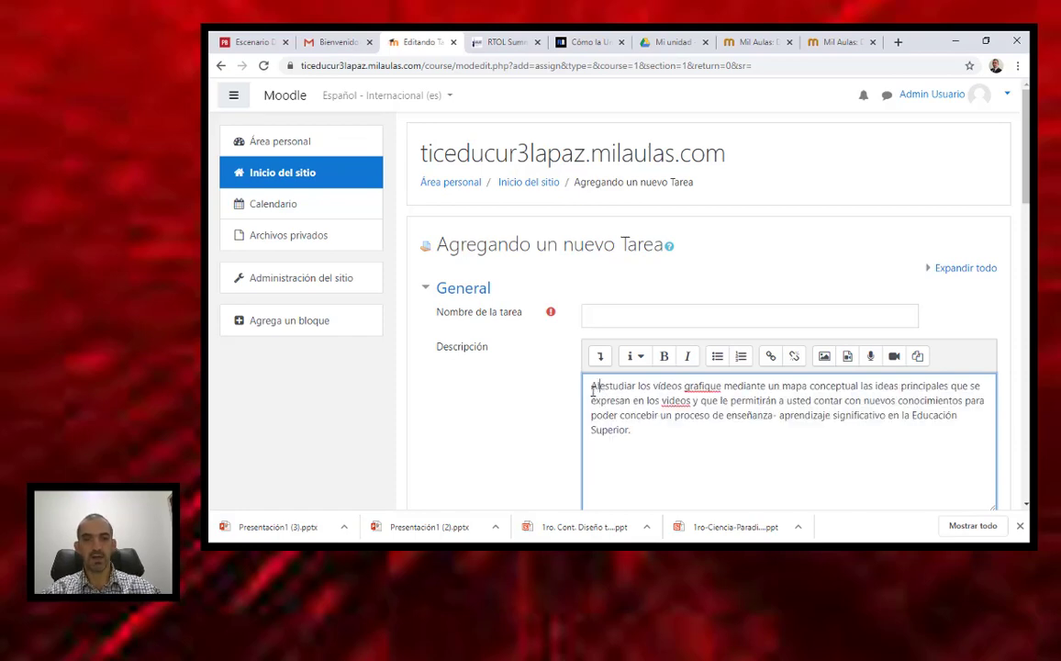
click(601, 314)
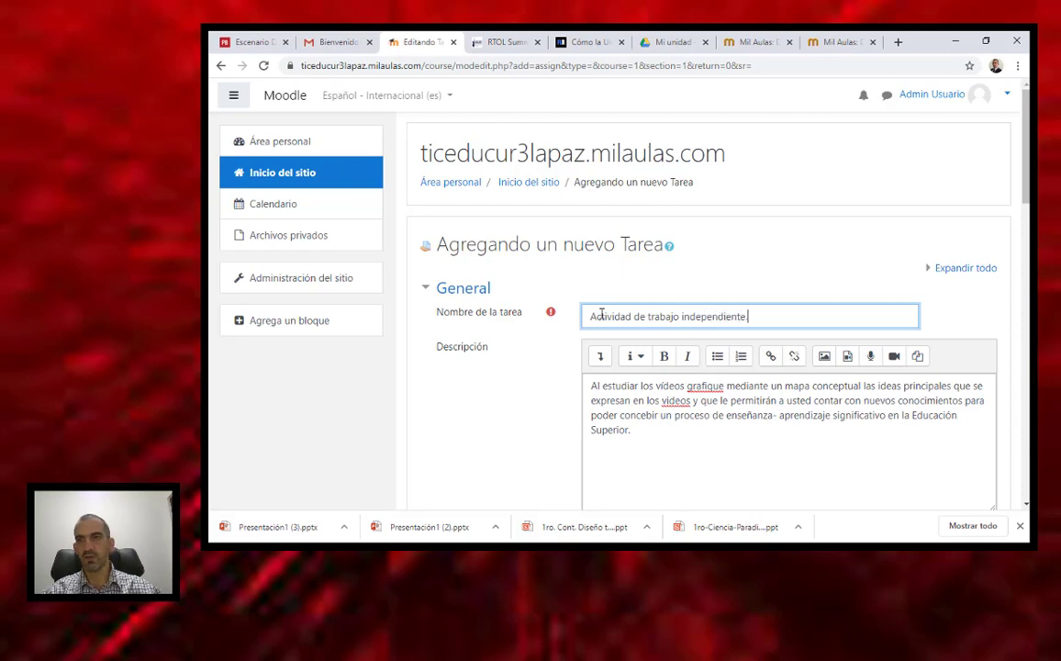
Set the task's Fecha de entrega to 5 julio 2020 at 23:50
scroll(642, 312, down, 10)
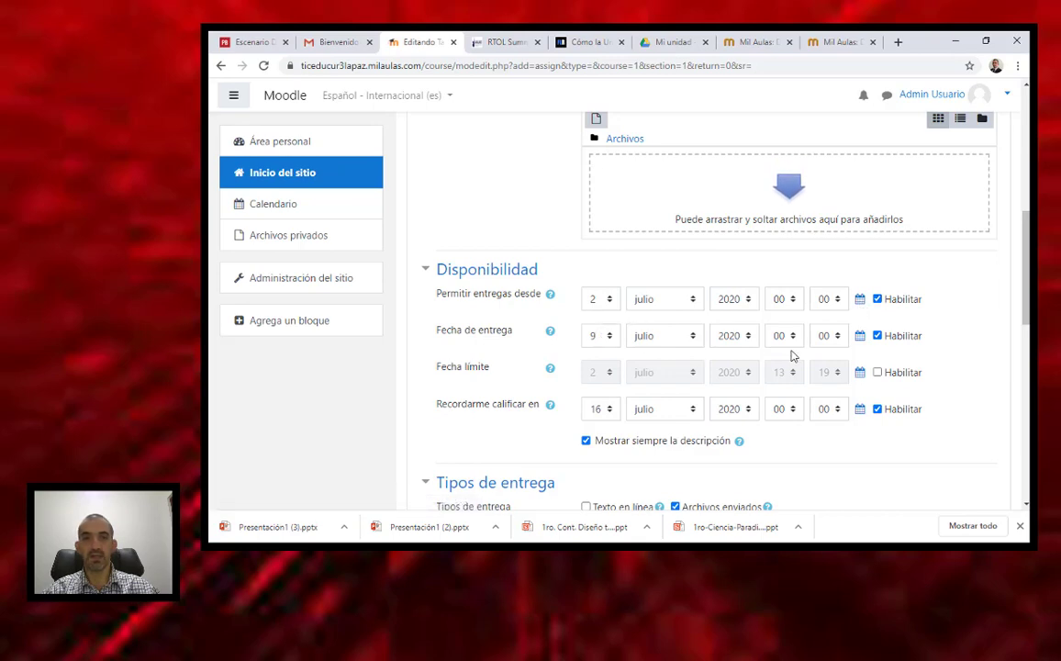
click(609, 338)
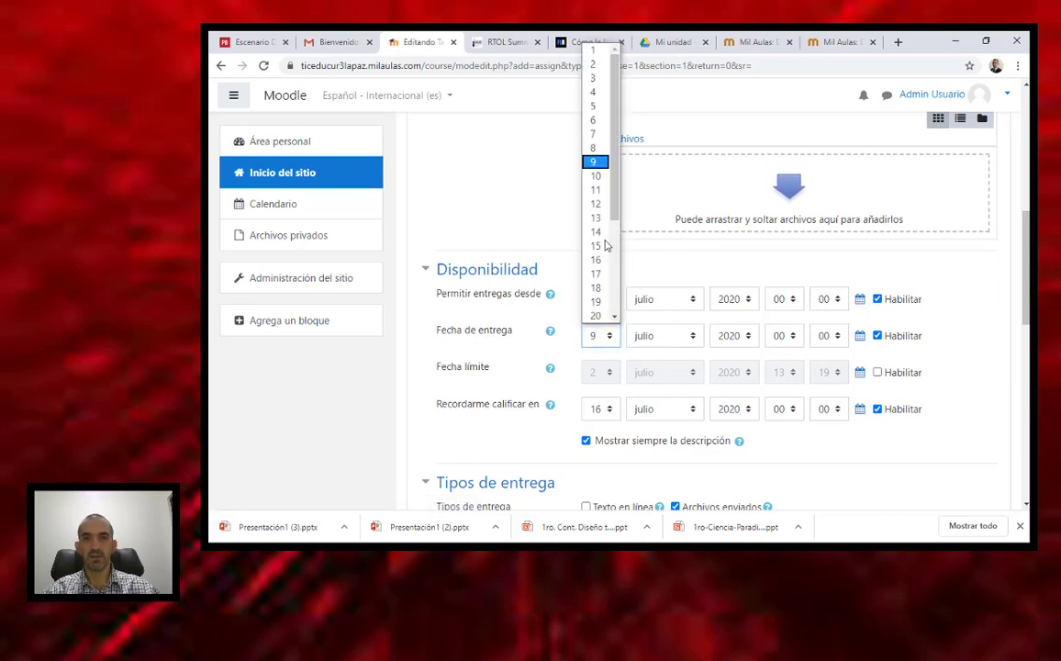
click(595, 105)
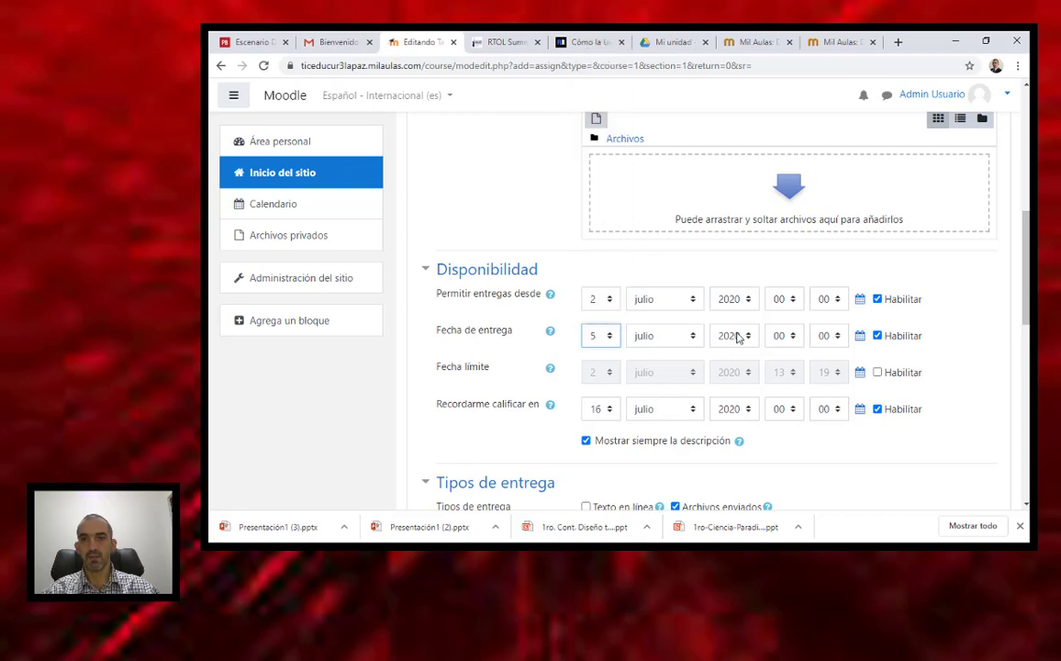
click(794, 337)
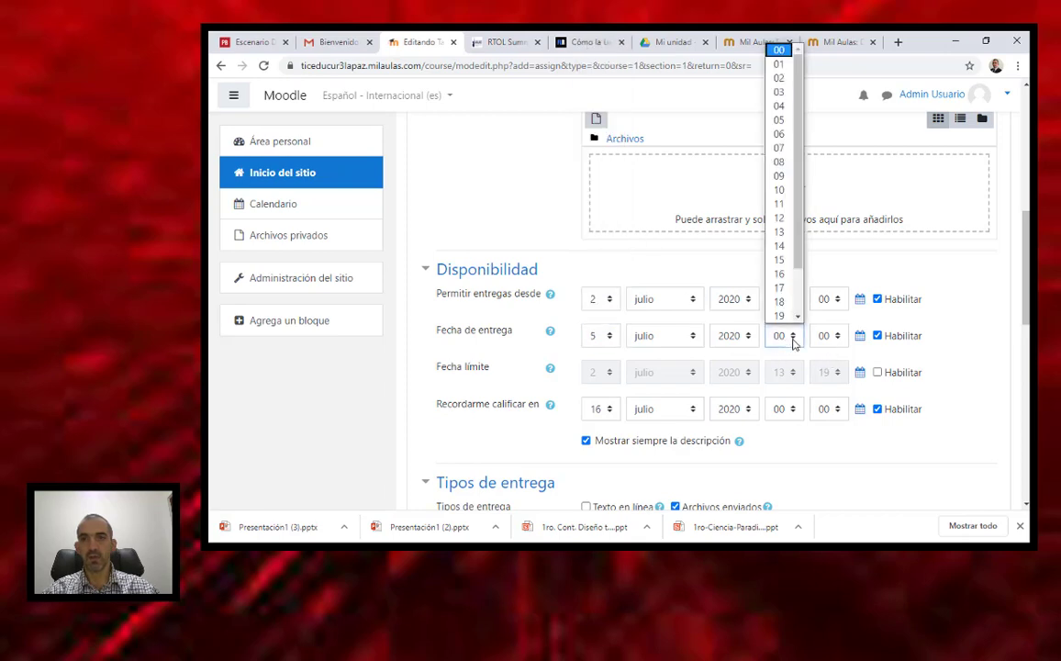
drag(798, 189, 800, 289)
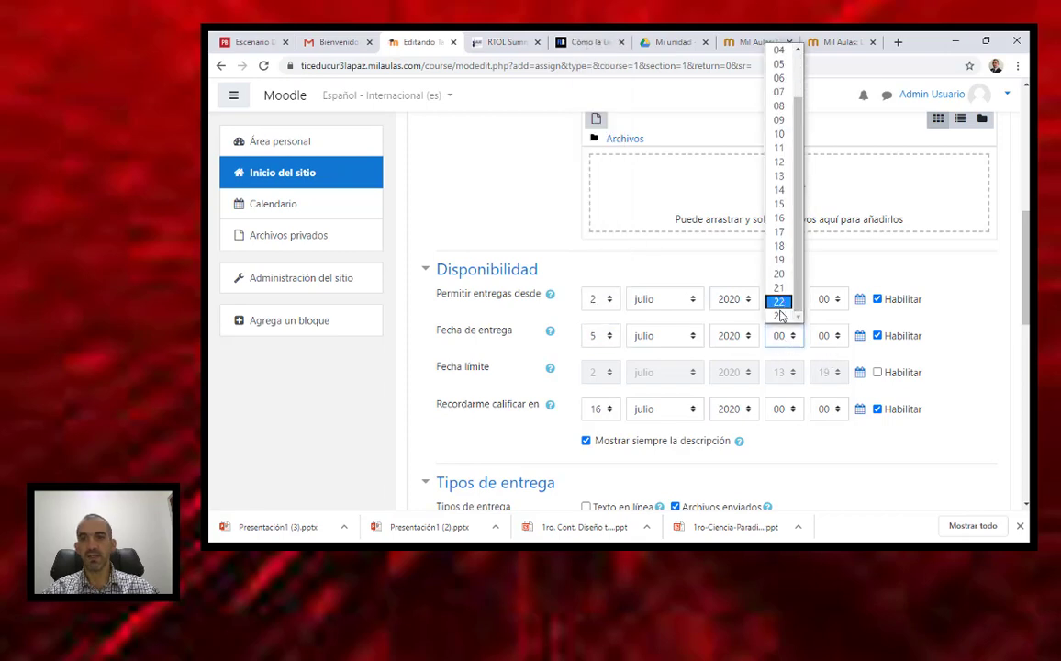
click(780, 317)
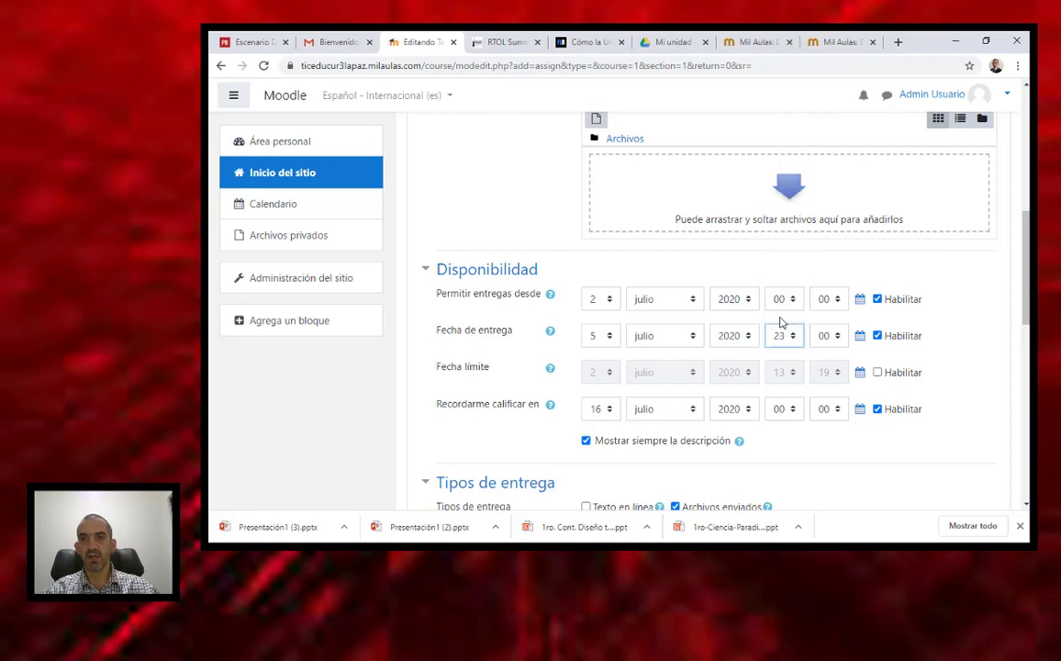
click(838, 339)
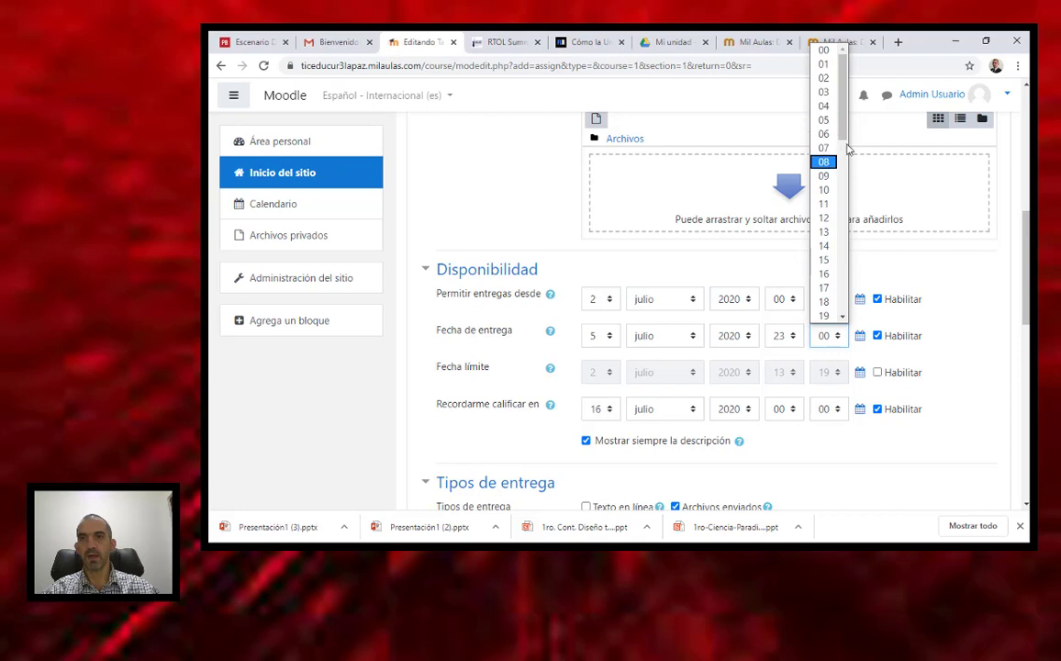
drag(848, 147, 830, 318)
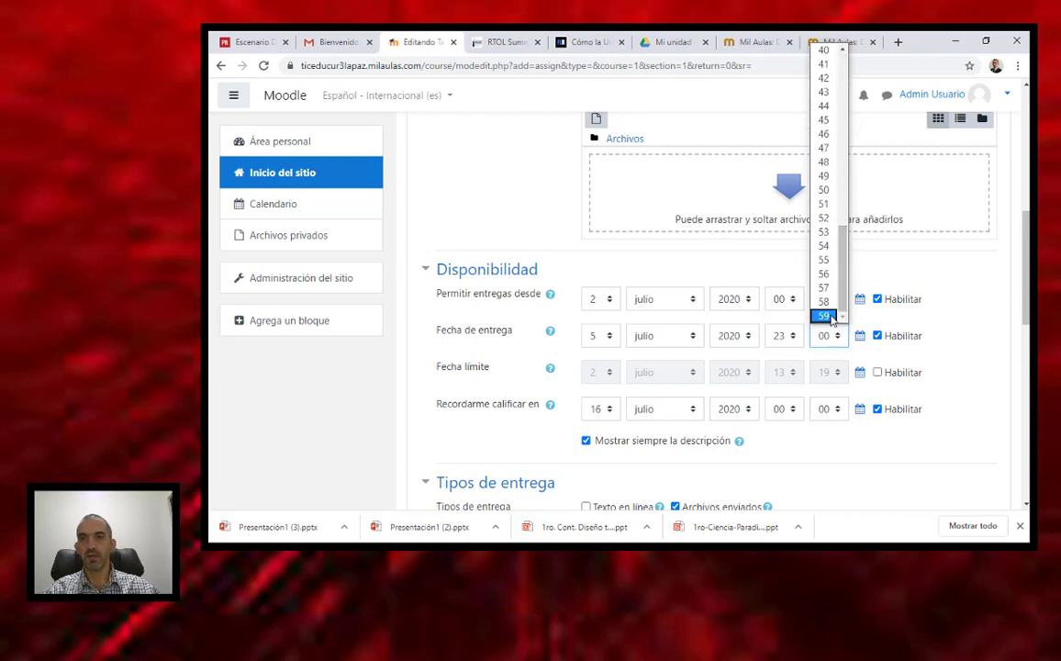
click(825, 191)
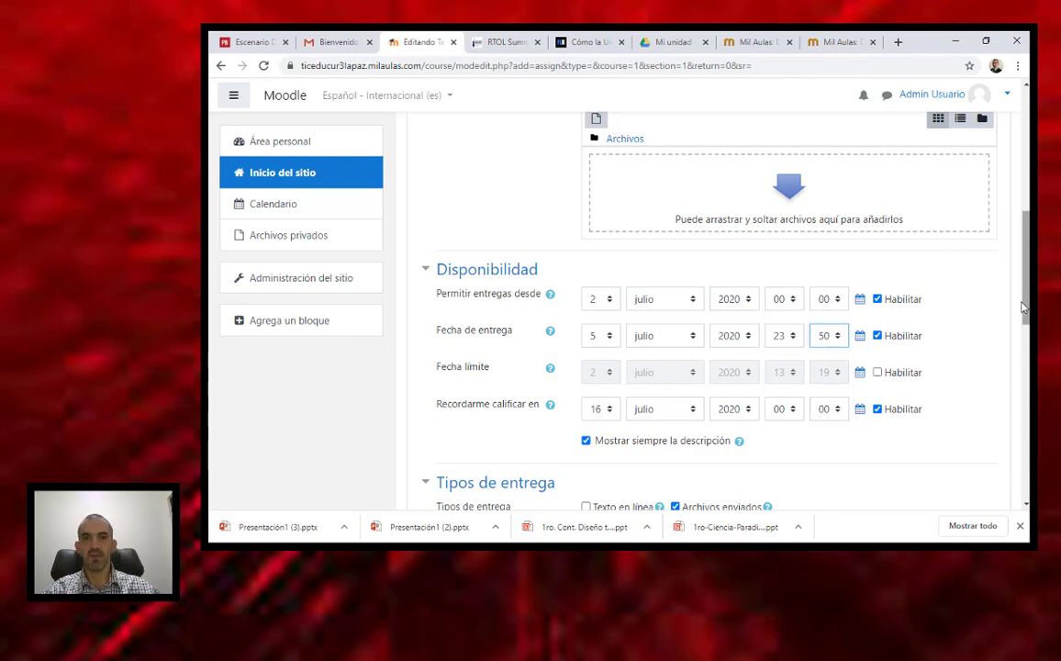
Limit the task's submissions to 1 uploaded file and enter PDF as the accepted file type
scroll(1001, 103, up, 10)
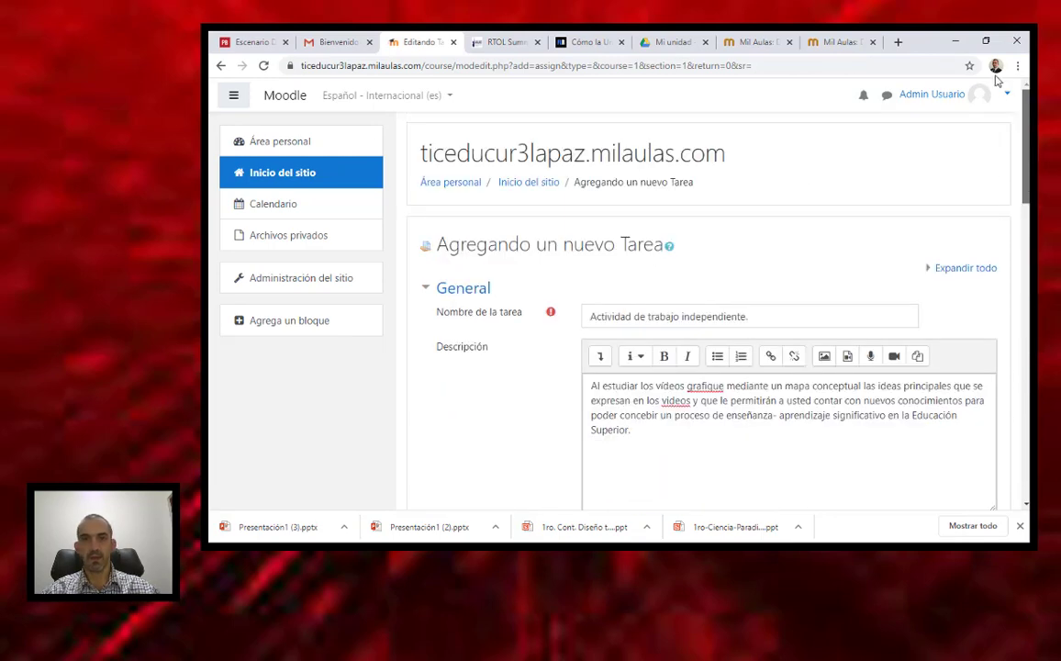
scroll(707, 322, down, 5)
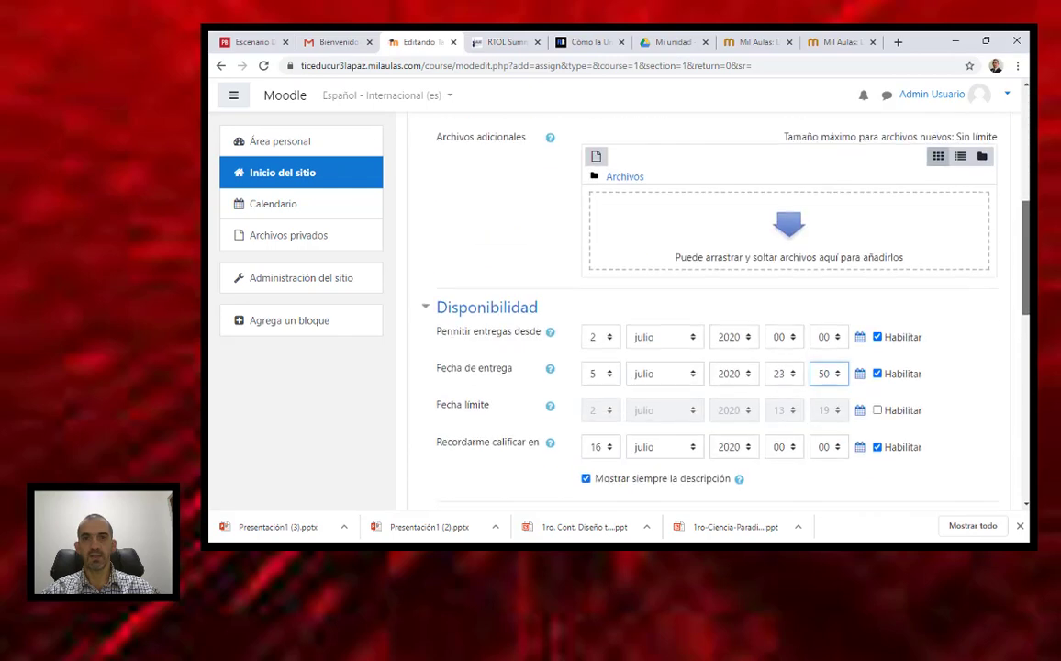
scroll(707, 321, down, 5)
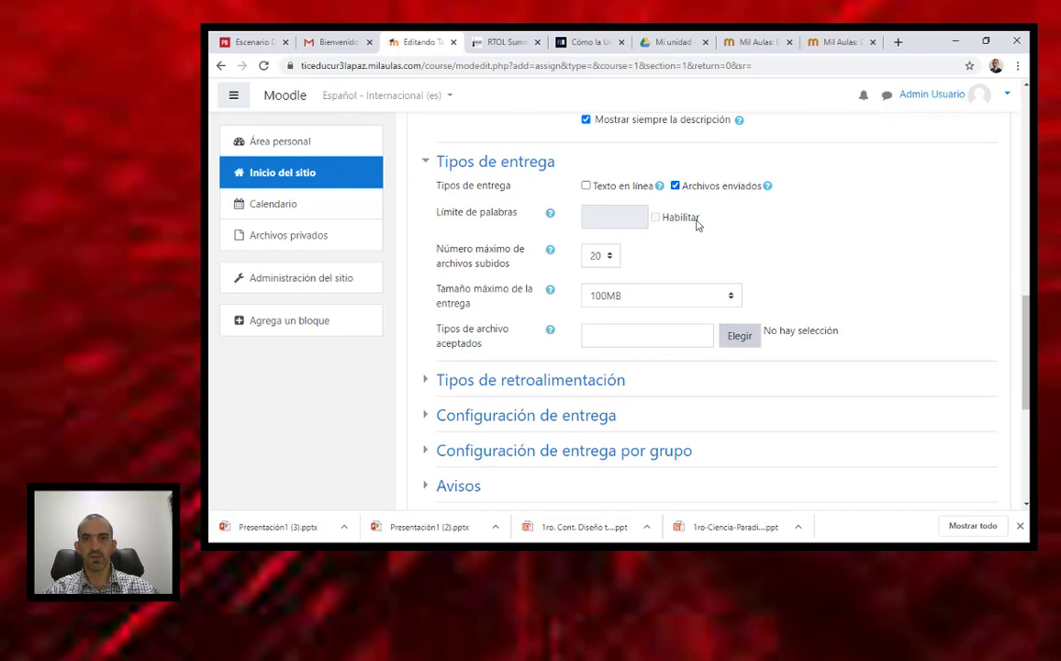
click(610, 257)
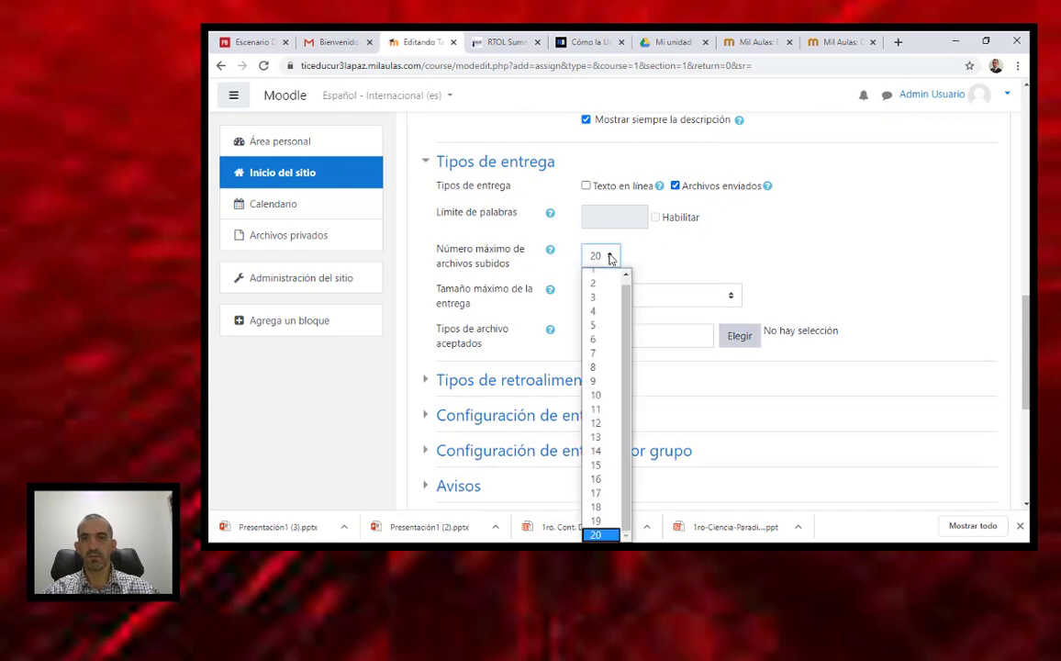
click(600, 277)
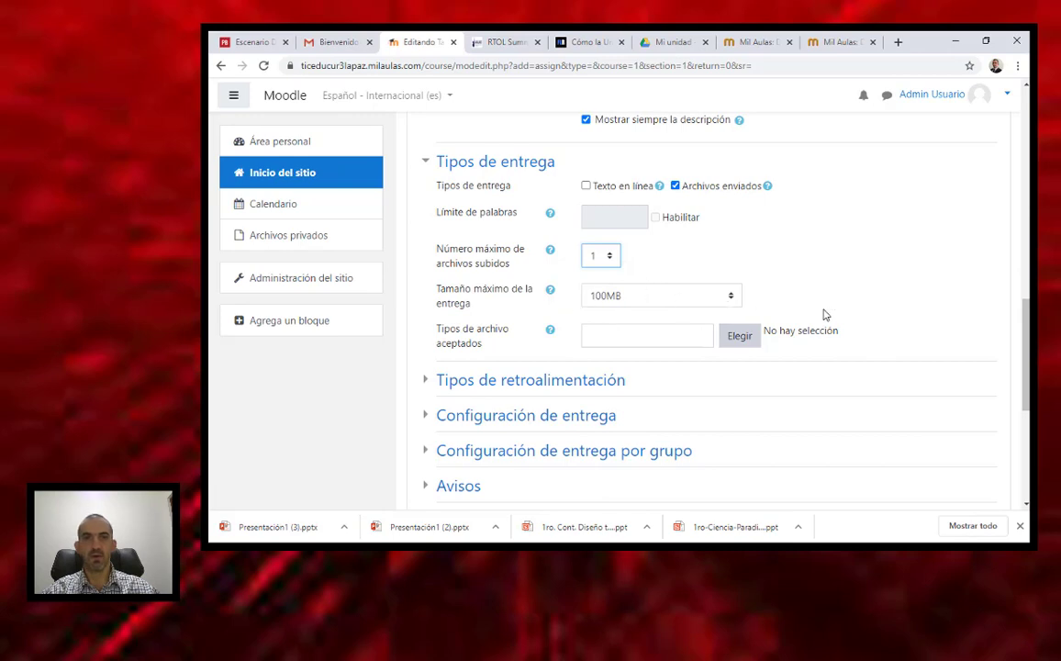
scroll(673, 295, down, 1)
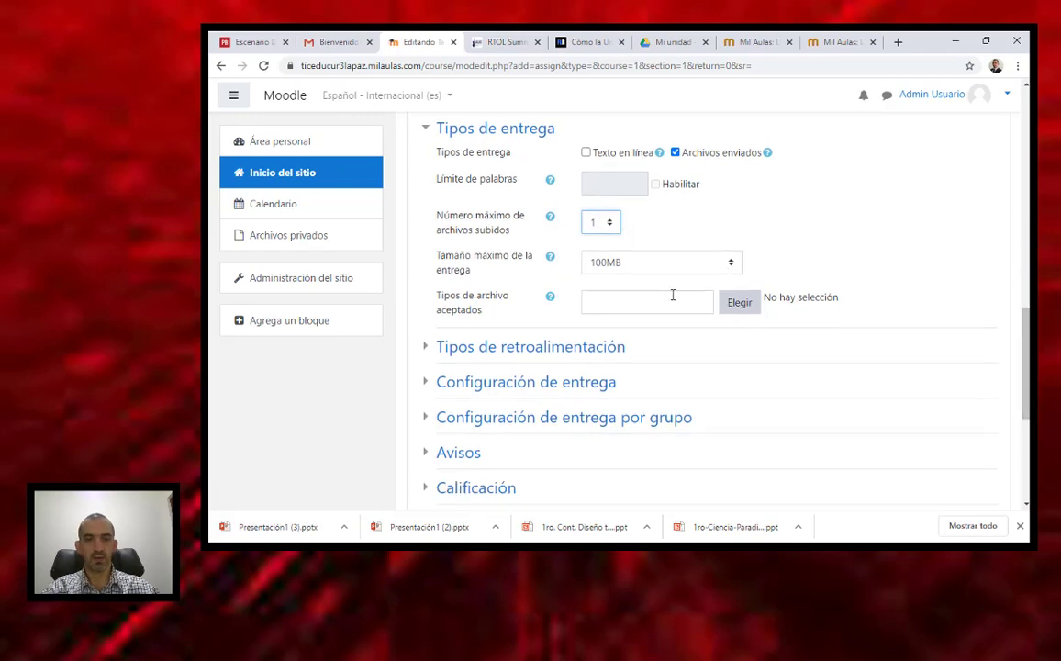
click(634, 301)
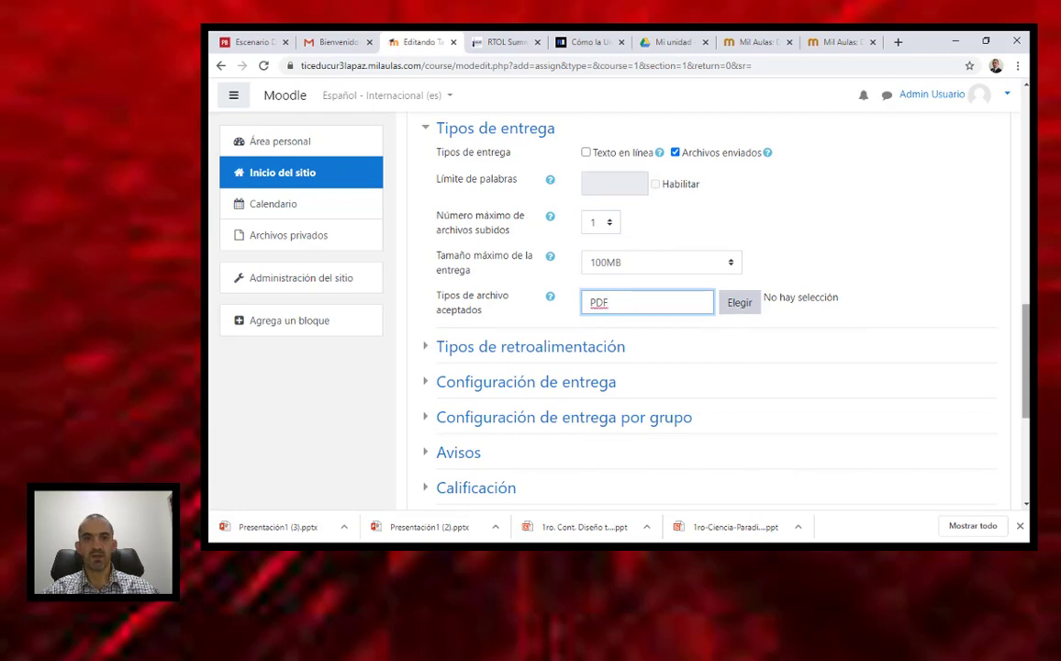
Save the task, return to the site home and check its entry in the resource list
scroll(1019, 433, down, 2)
scroll(1019, 434, down, 5)
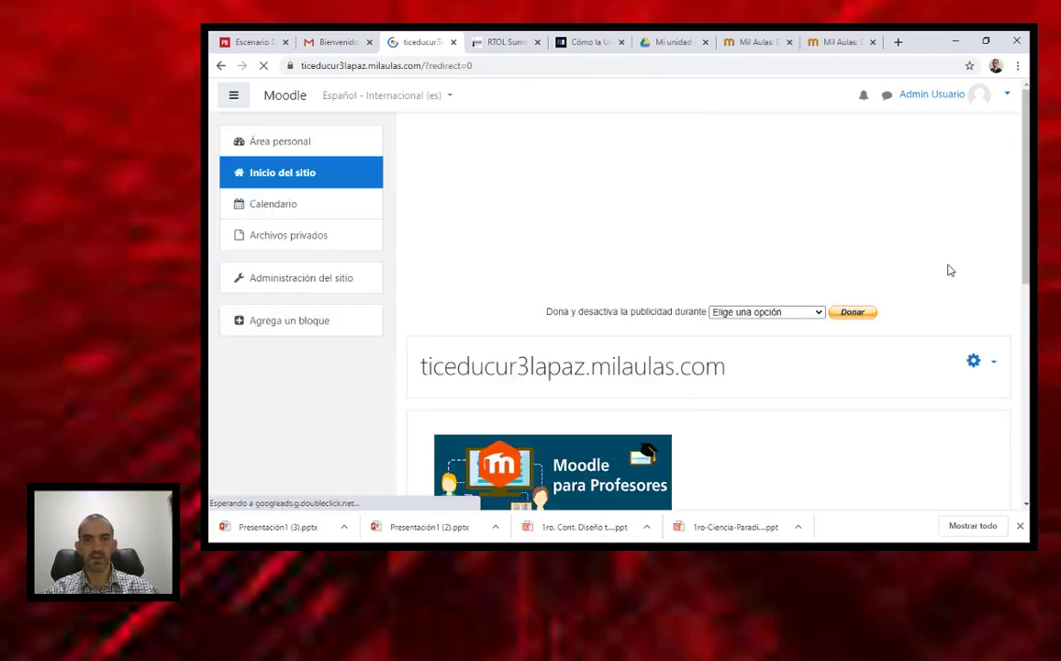
scroll(1028, 275, down, 2)
scroll(1028, 276, down, 4)
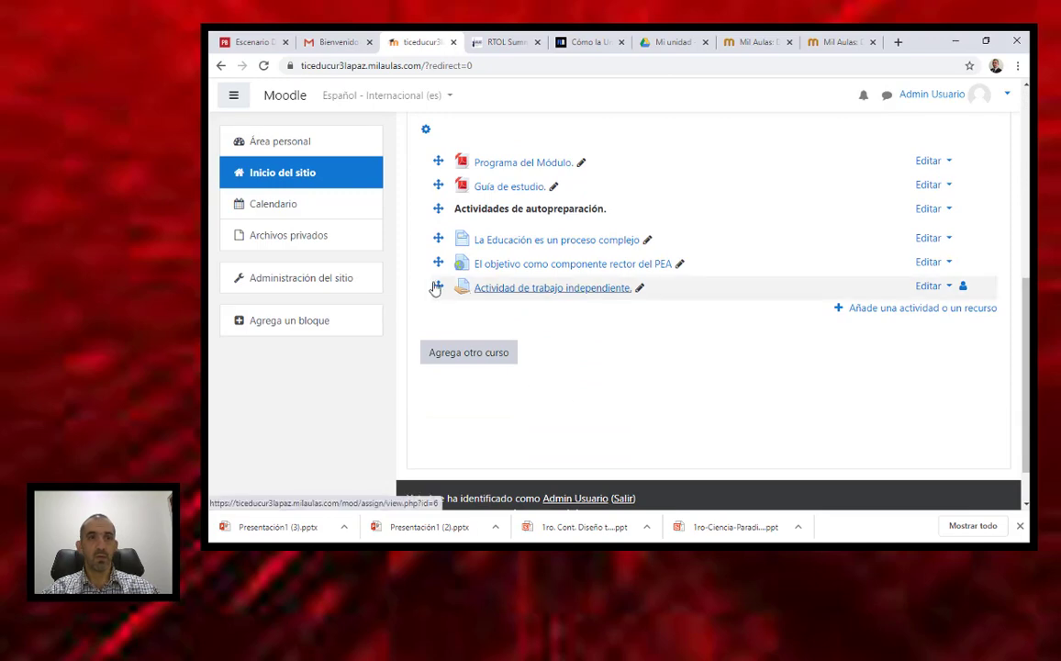
Switch to the Guía de Estudio 1 document in Word and copy the forum debate paragraph beginning "Para continuar enriqueciendo sus experiencias"
click(195, 195)
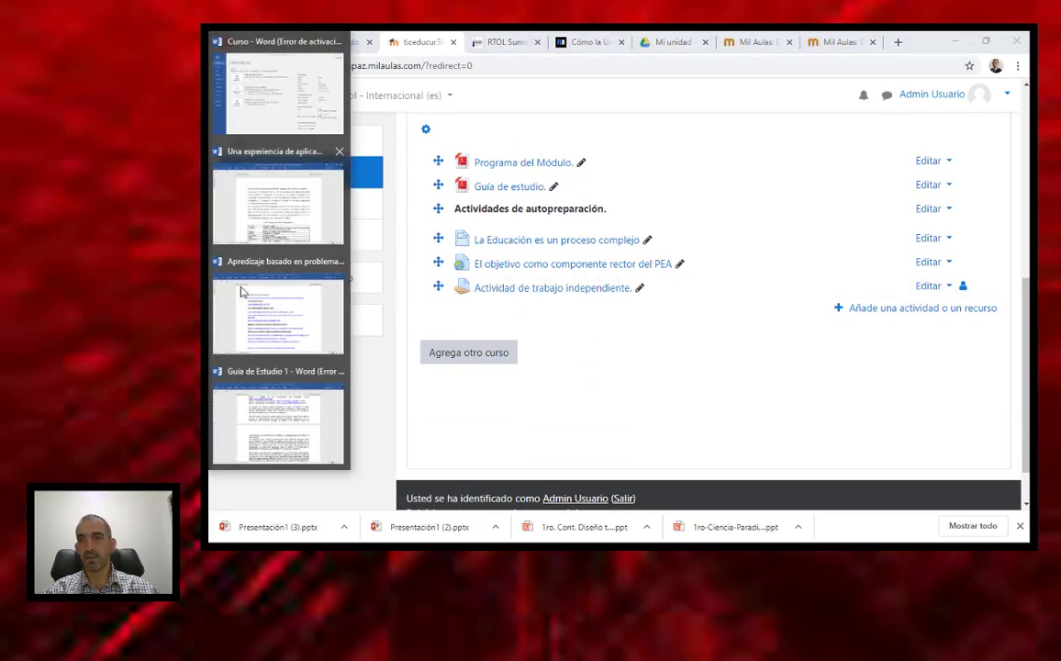
click(245, 390)
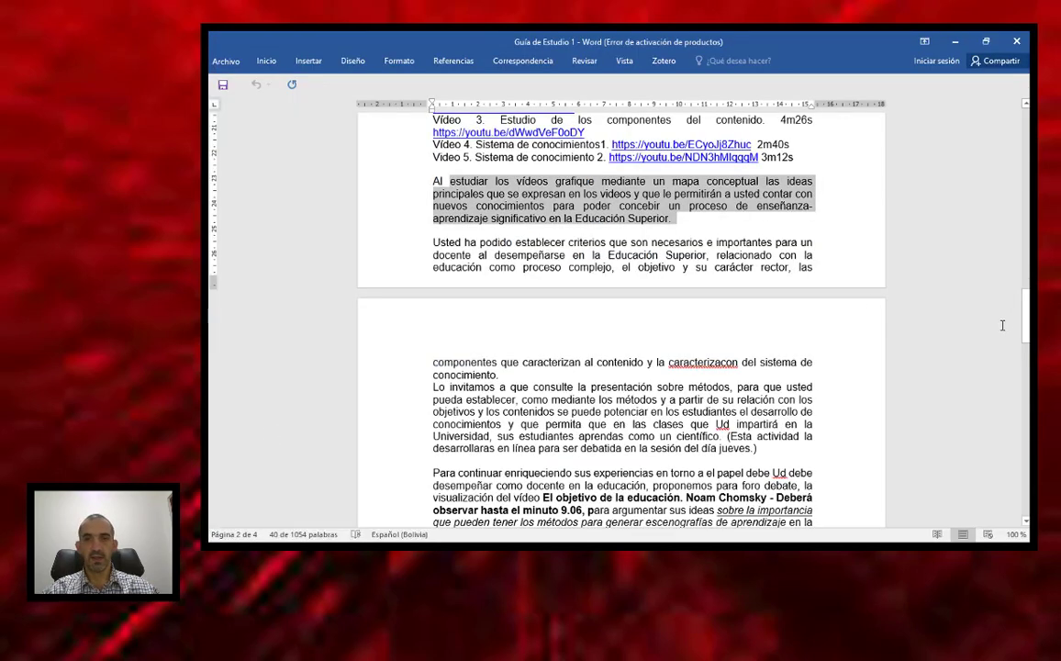
drag(1025, 311, 1026, 343)
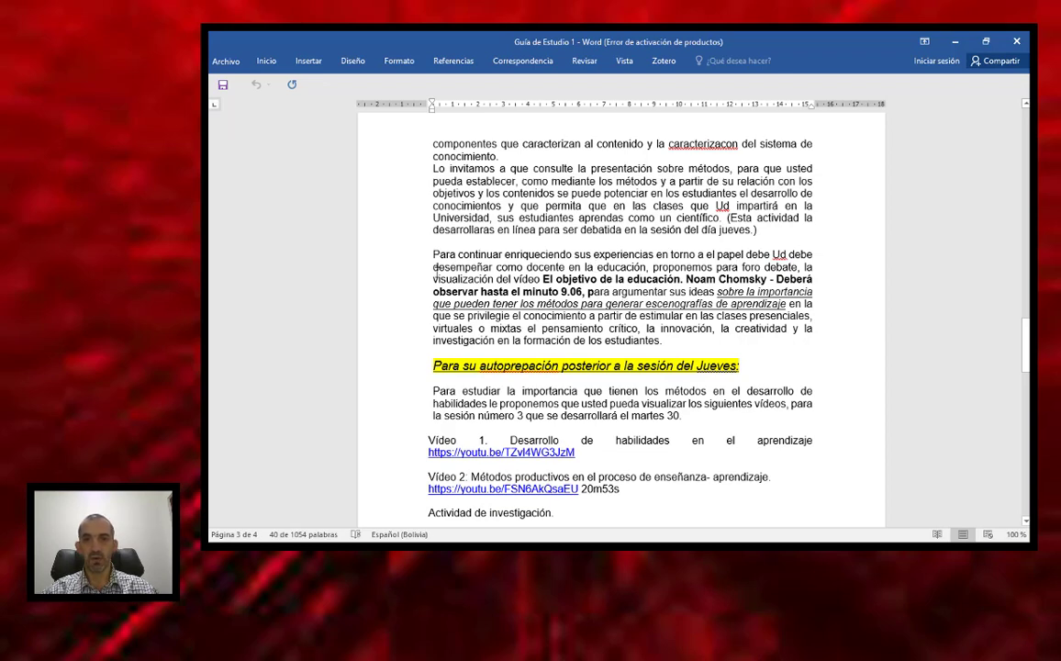
drag(433, 255, 612, 328)
key(ctrl+c)
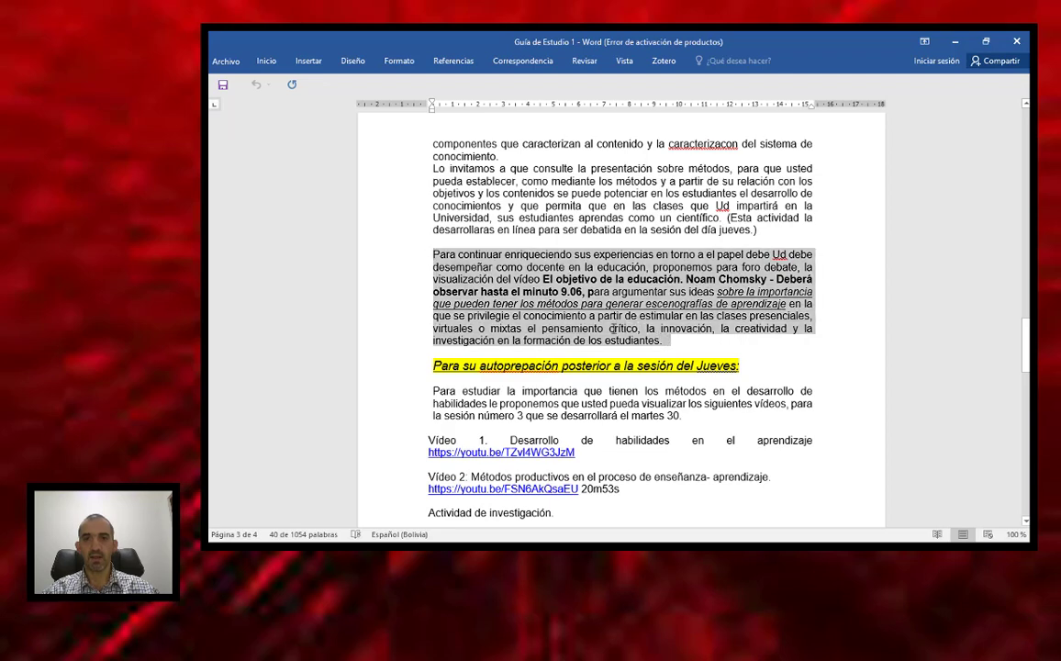
right_click(561, 323)
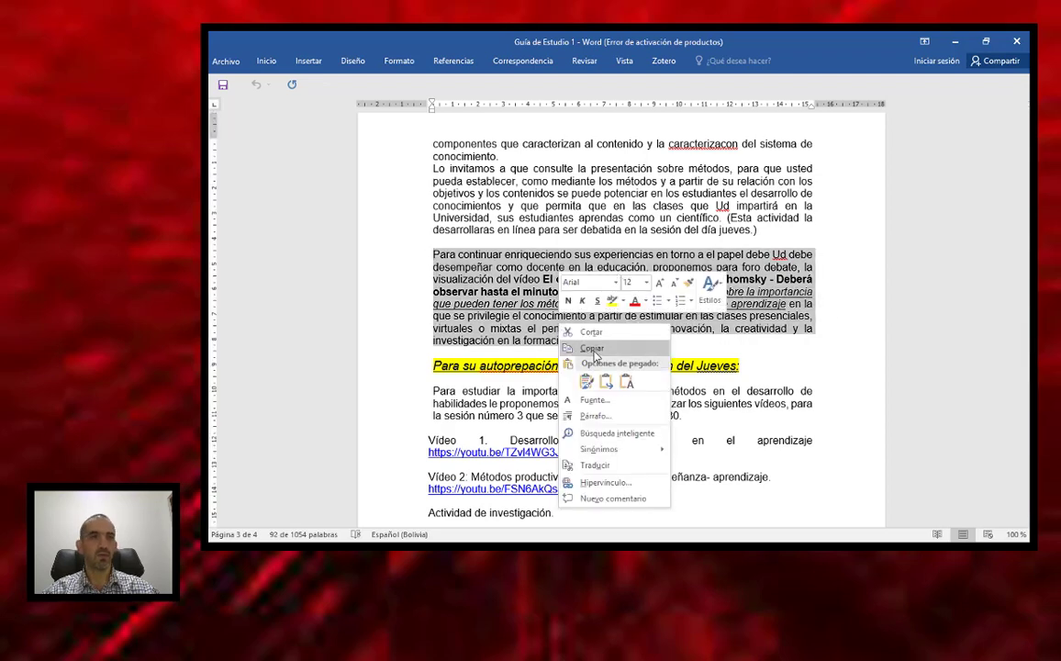
click(594, 349)
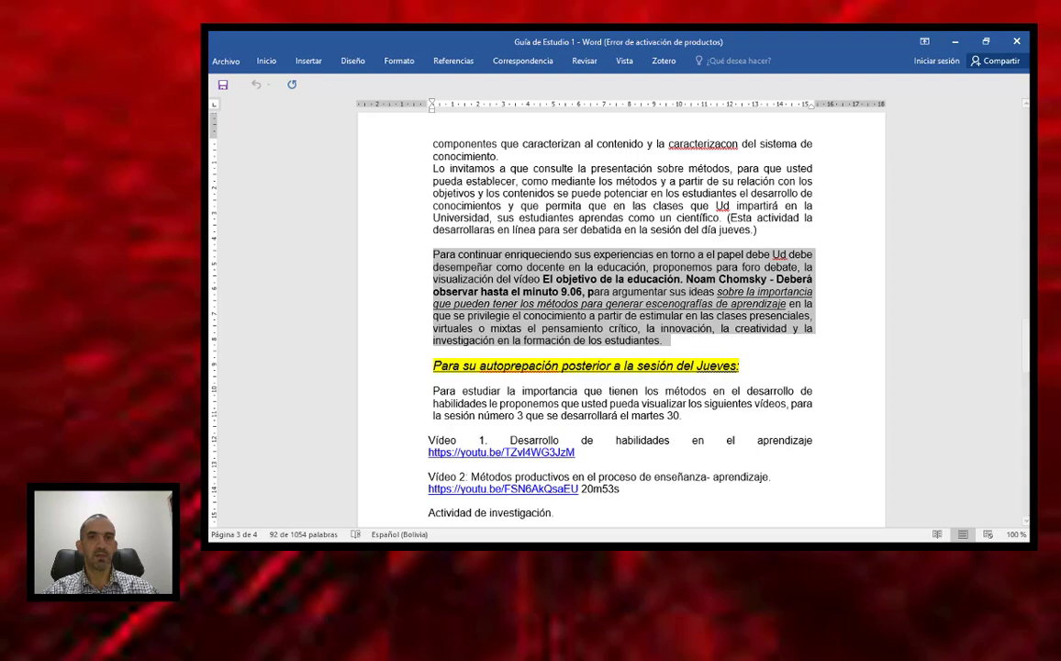
Return to the Moodle site home in the browser and add a new Foro activity below the independent-work task
key(alt+Tab)
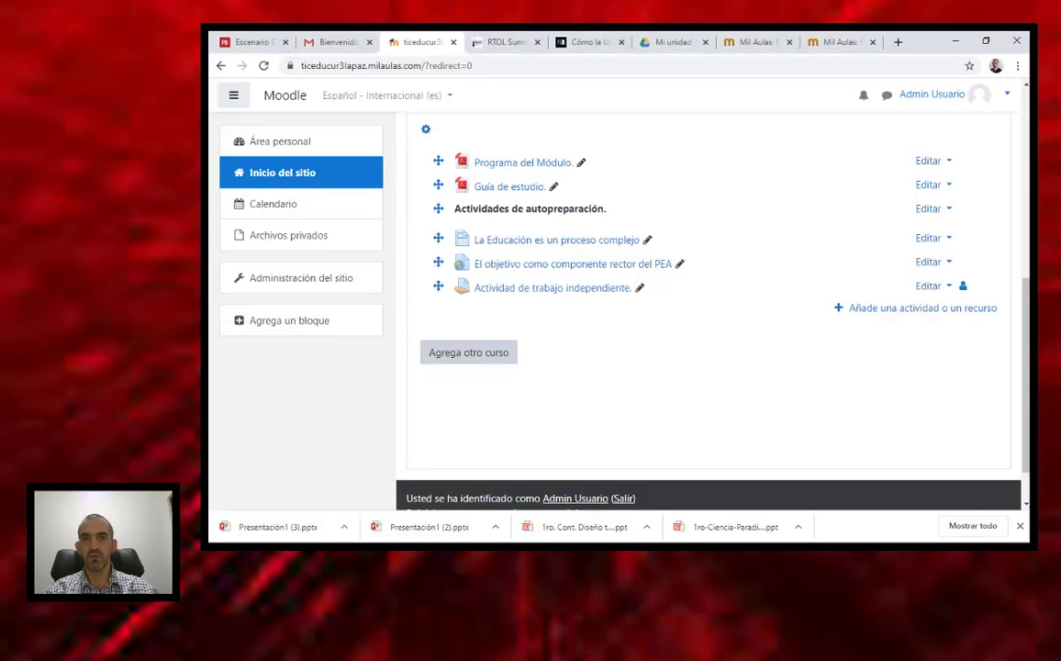
click(872, 309)
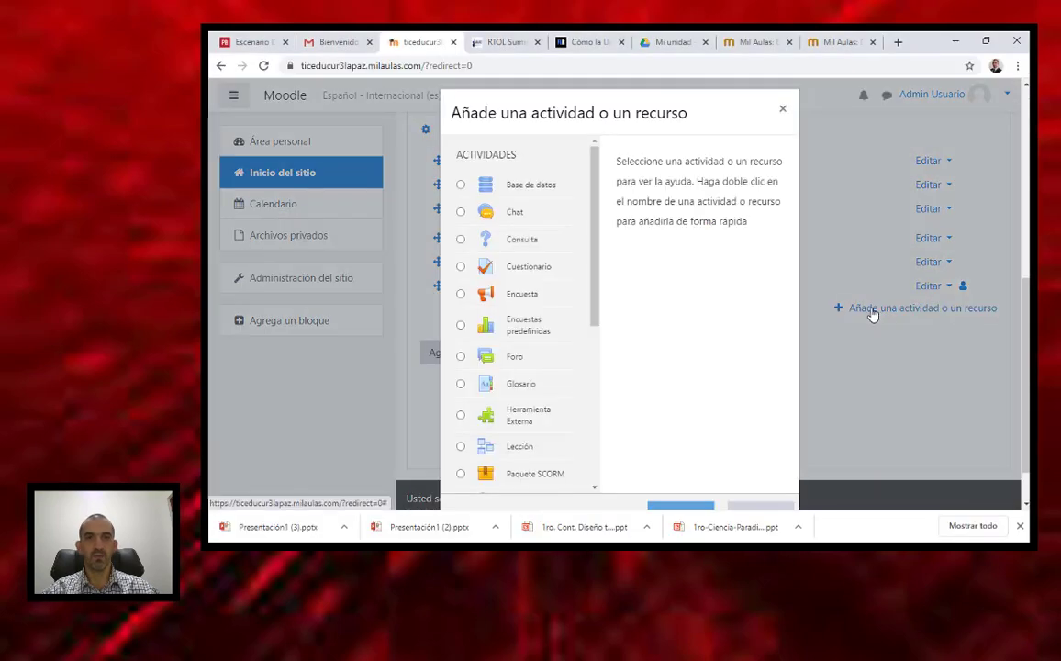
scroll(551, 303, down, 2)
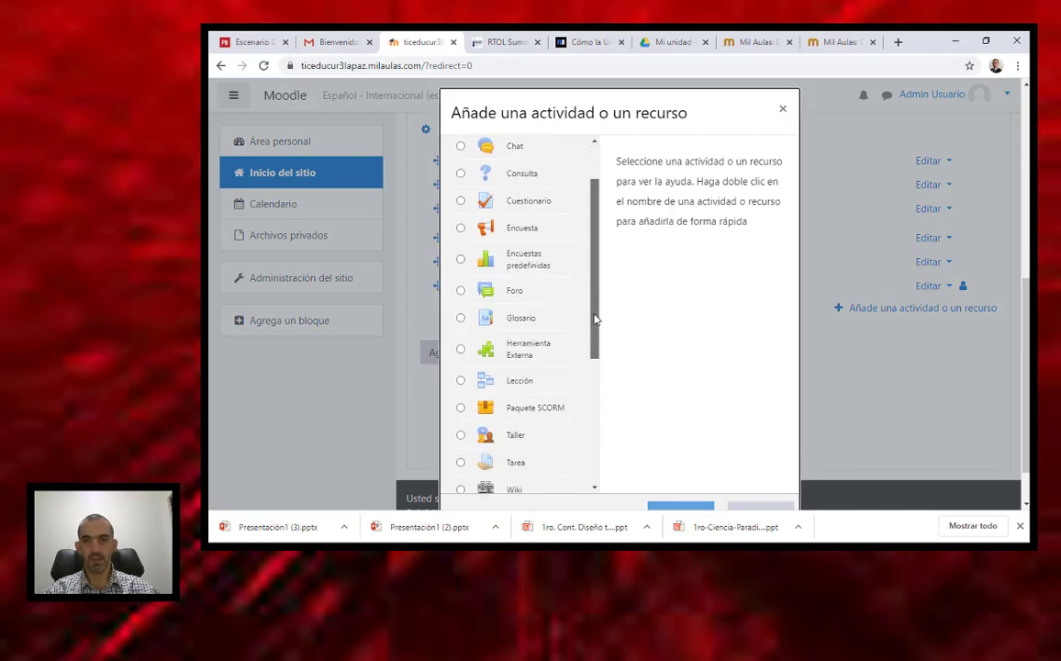
click(517, 292)
click(687, 507)
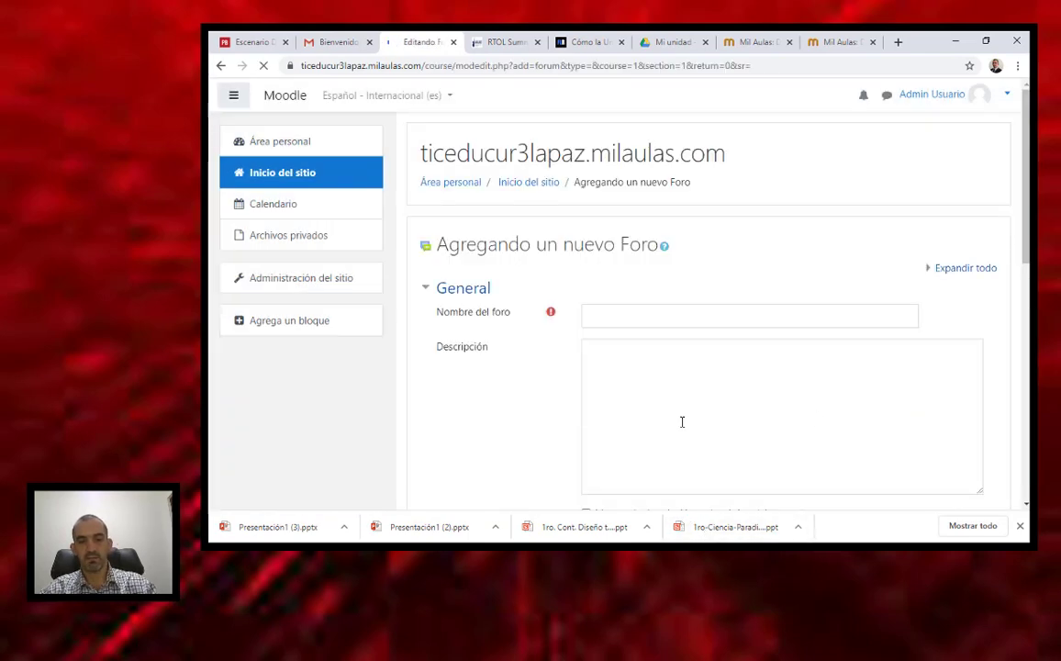
Paste the copied debate paragraph as the forum's description and add a blank line after it
click(676, 399)
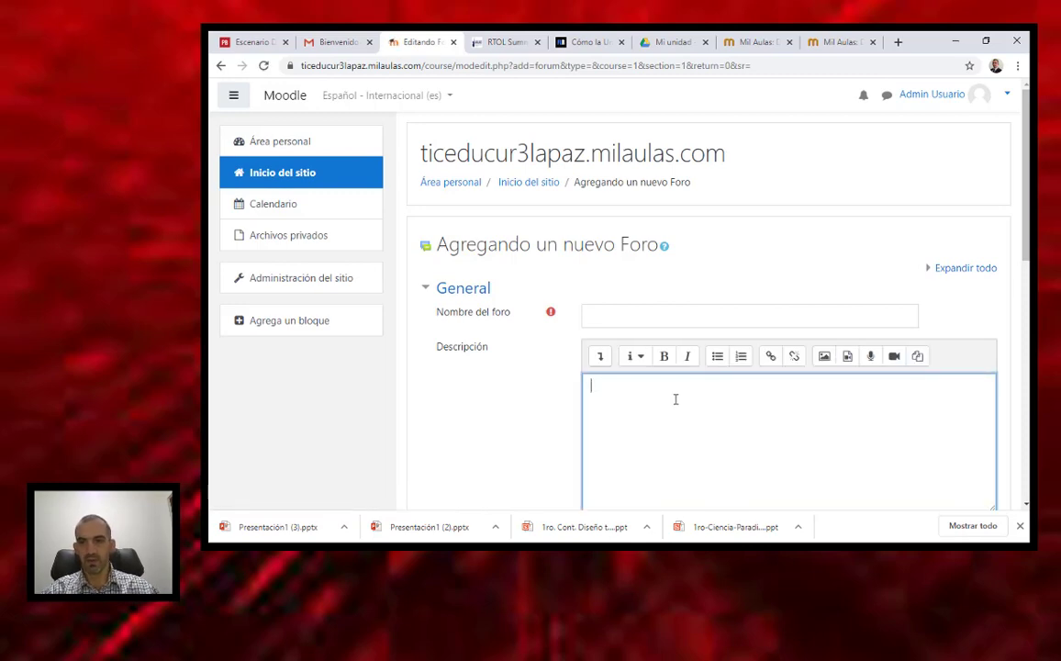
key(ctrl+v)
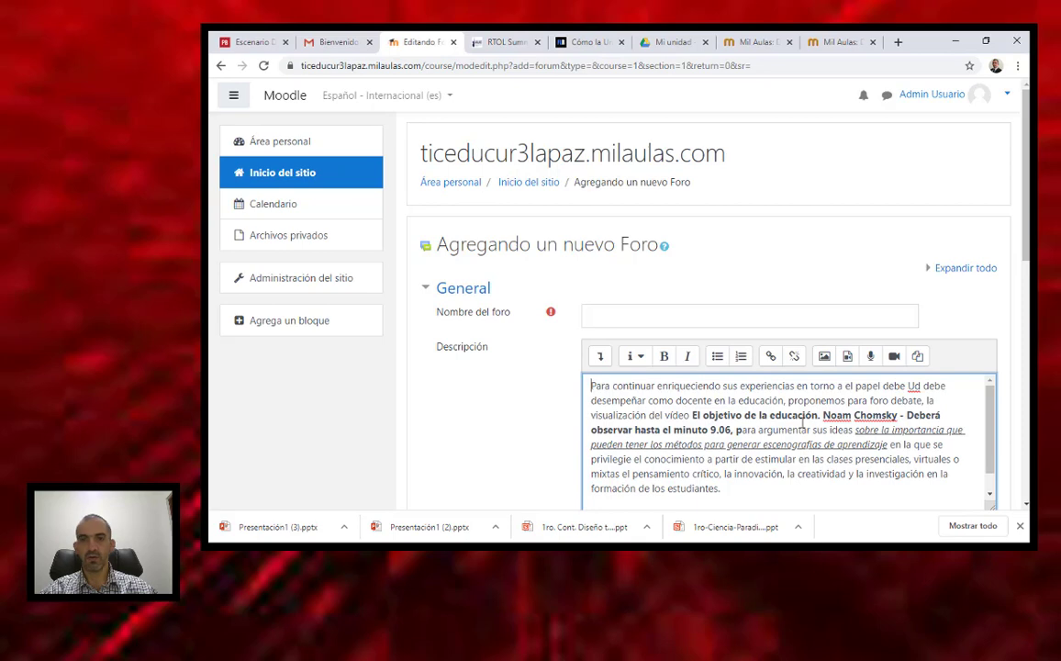
scroll(1024, 266, down, 1)
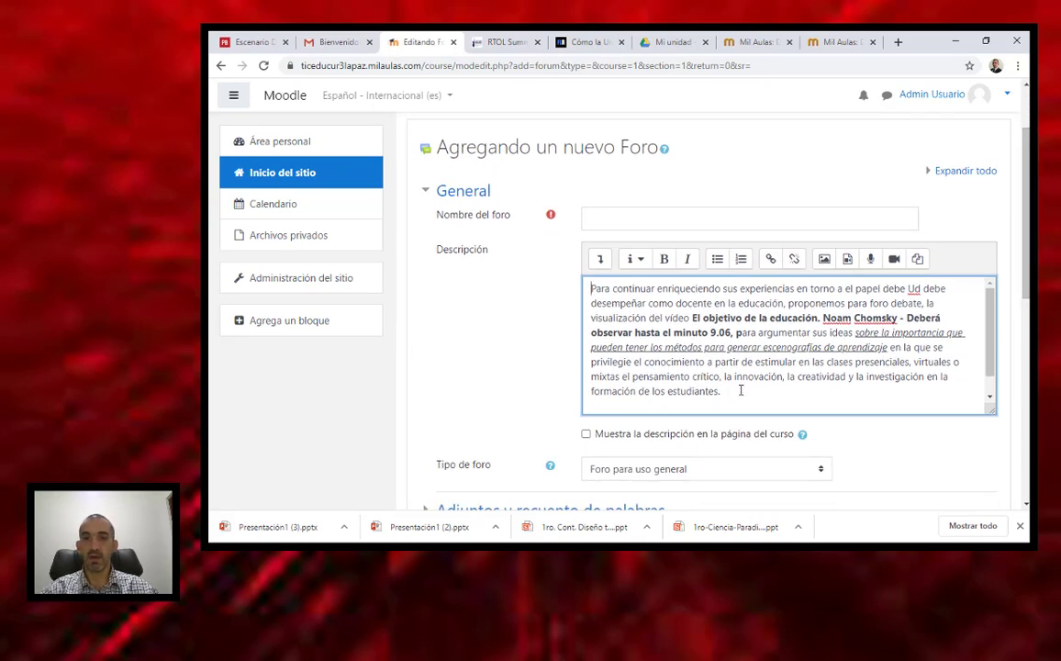
key(Return)
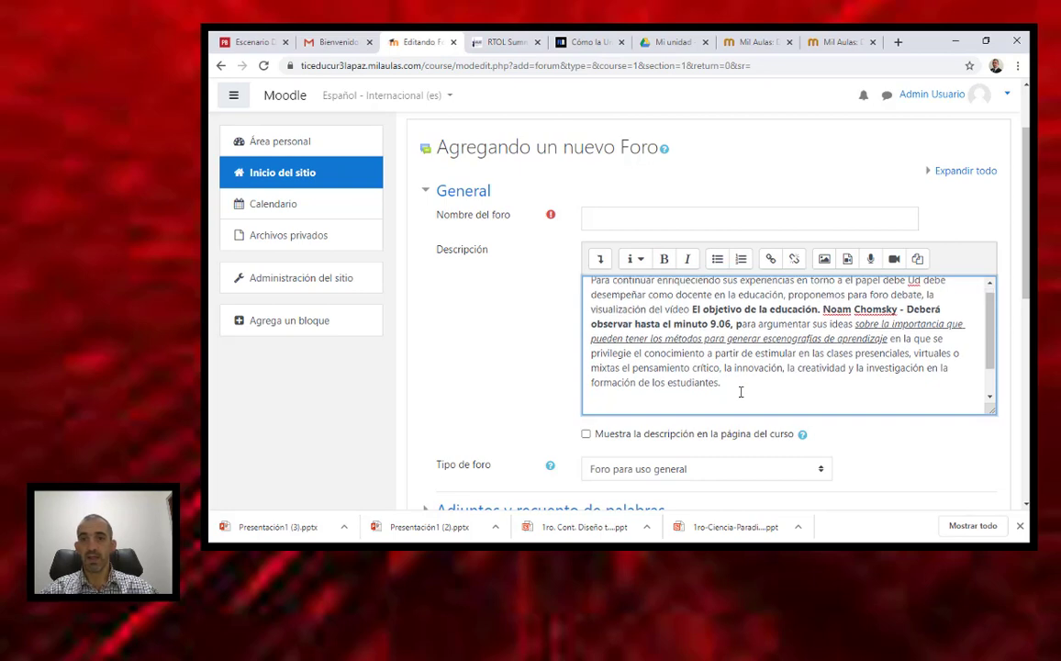
Open a new browser tab alongside the forum form
click(898, 42)
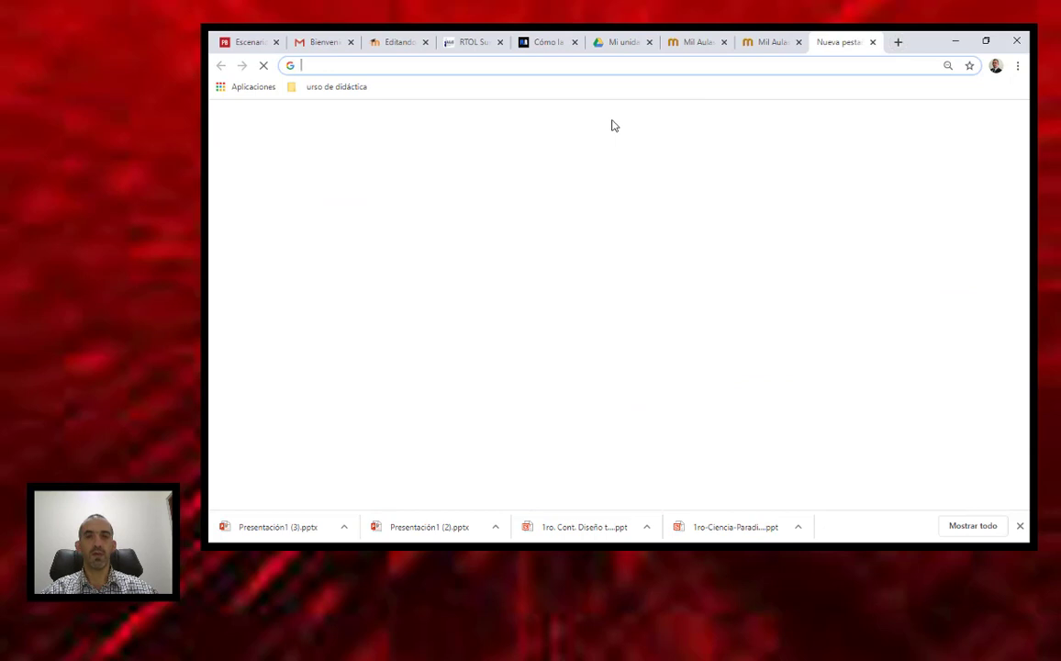